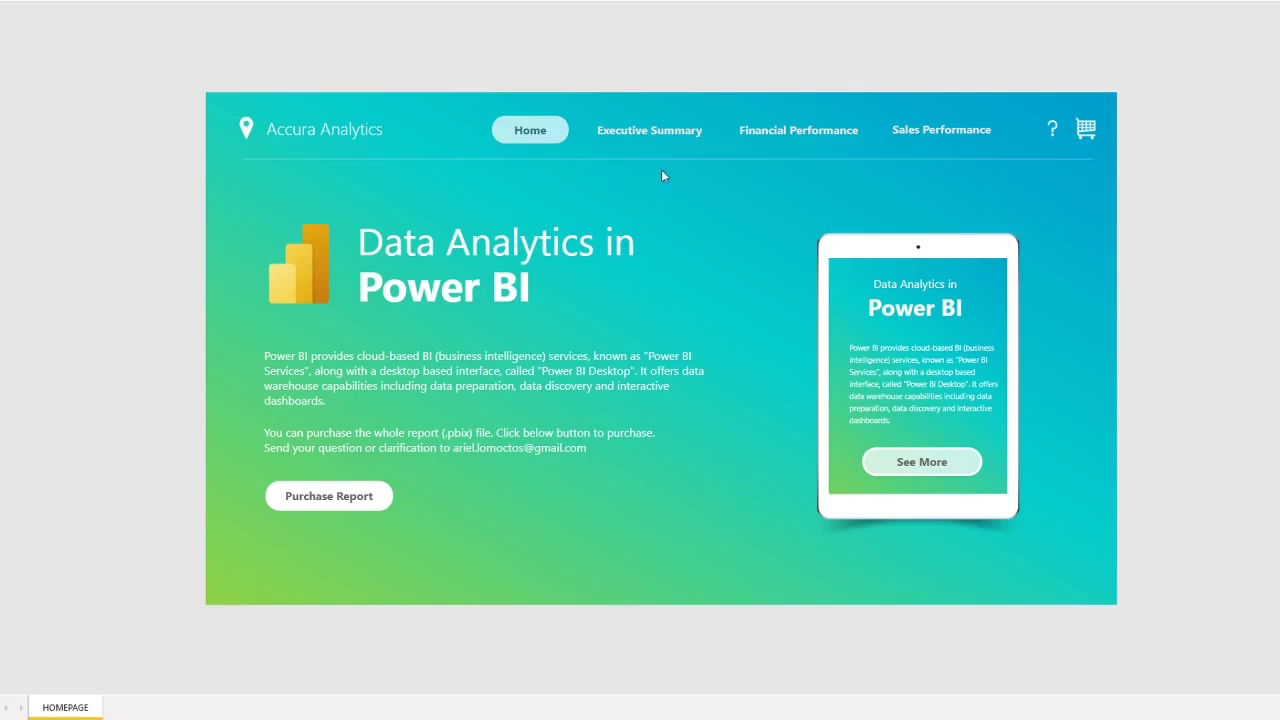
- Look through the finished report's Executive Summary, Financial Performance, Sales Performance and Home pages, including the Home page's navigation help
left_click(641, 136)
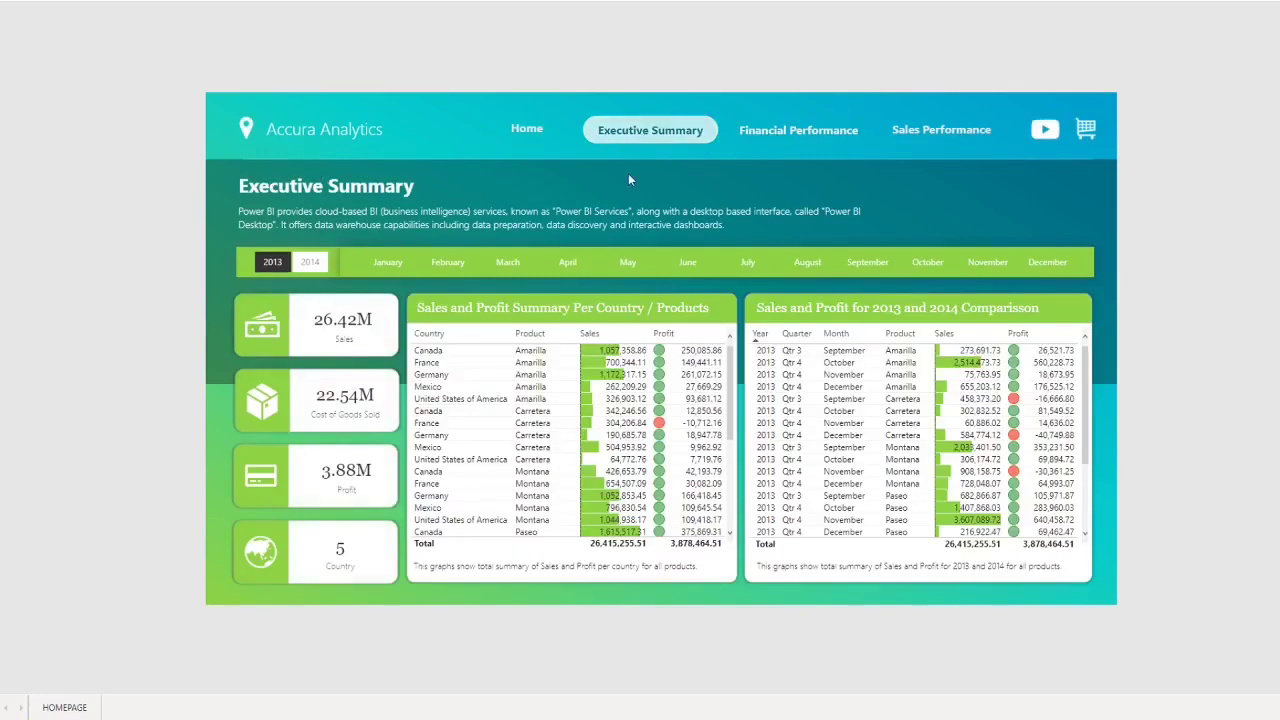
left_click(775, 138)
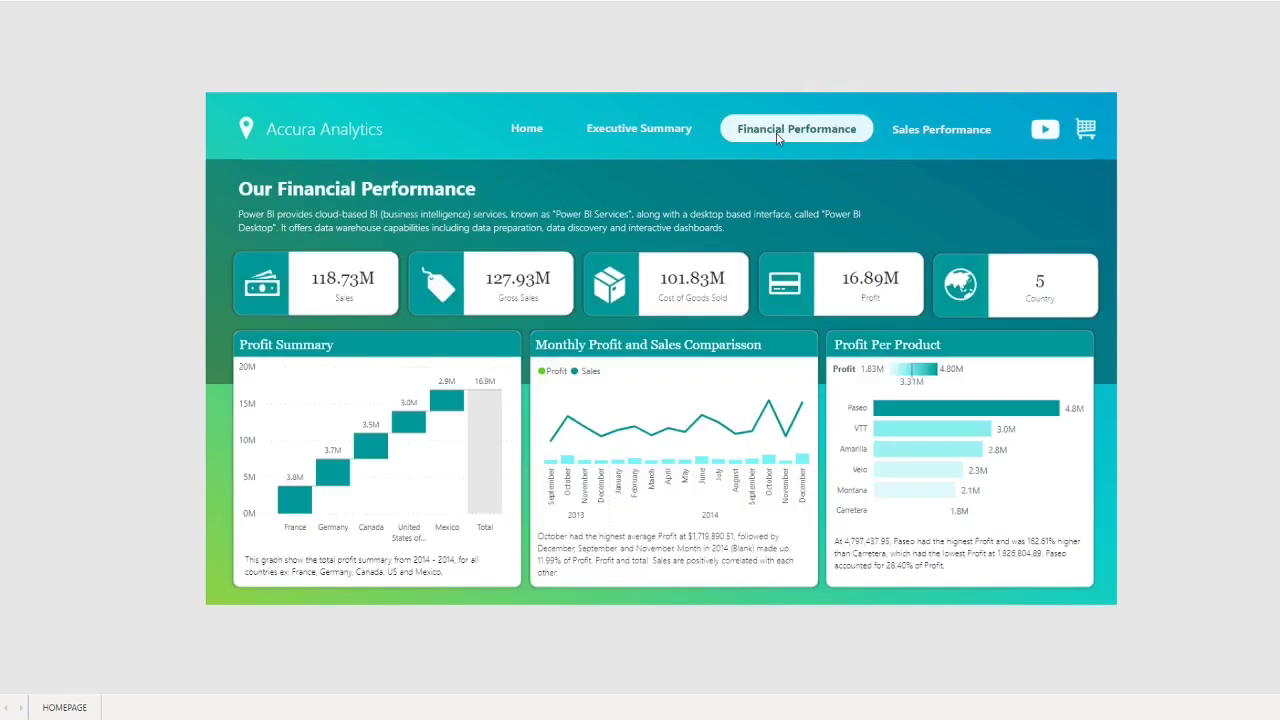
left_click(933, 133)
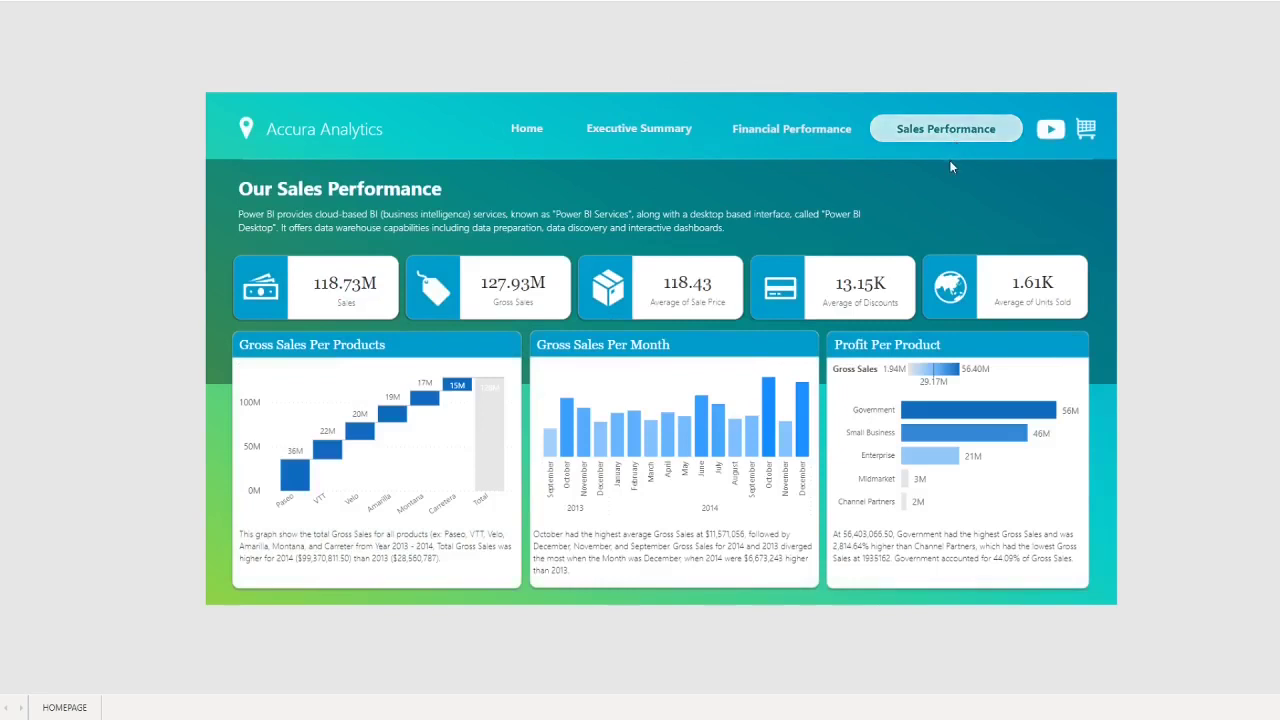
left_click(527, 132)
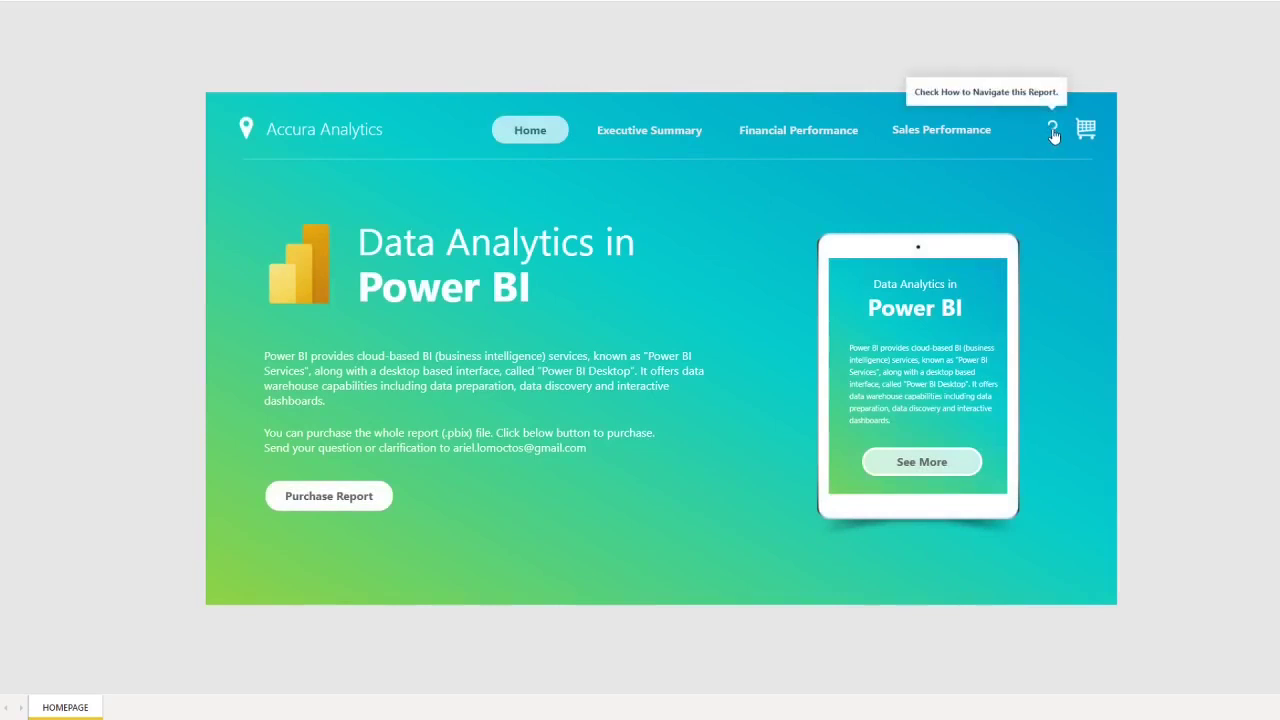
left_click(1051, 131)
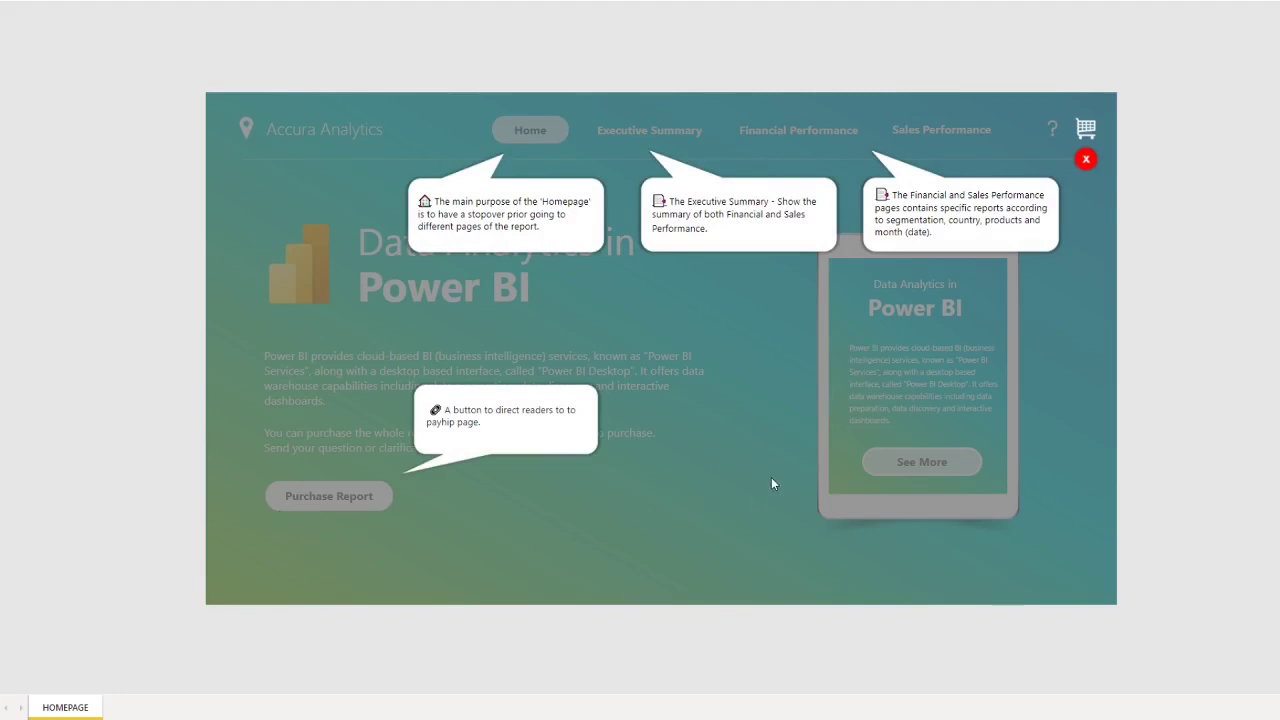
left_click(1089, 161)
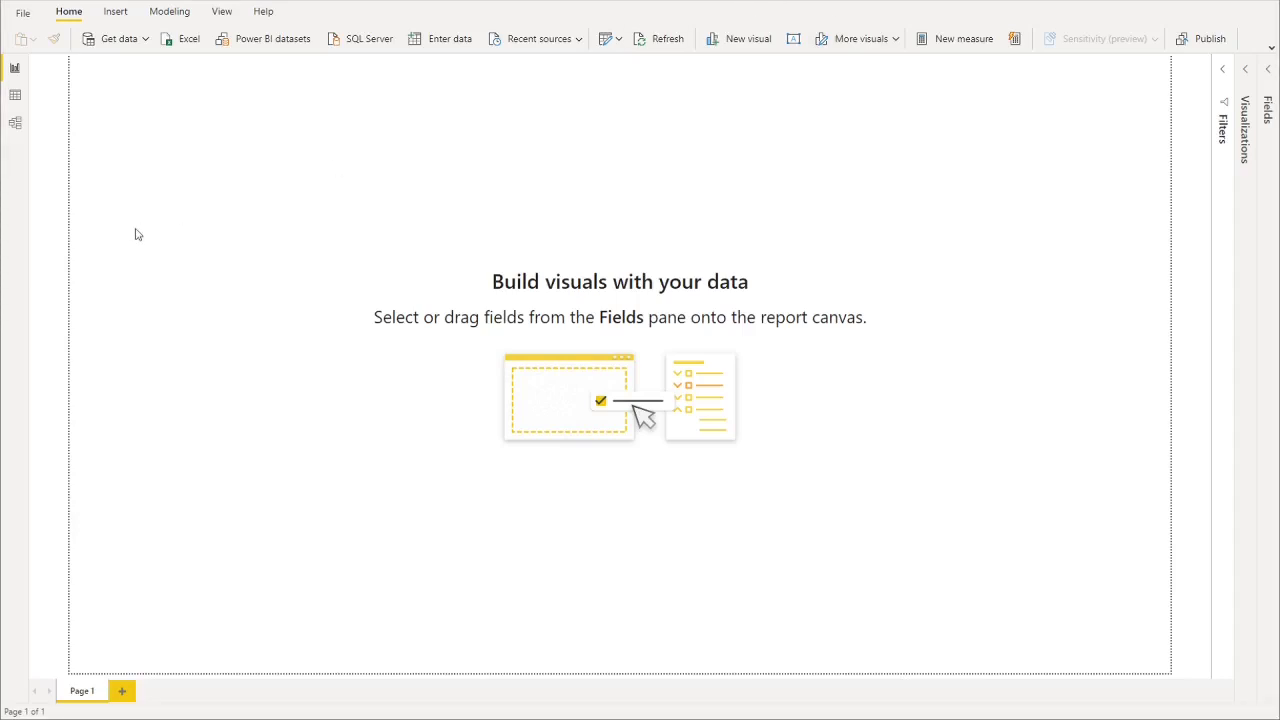
- Look at the common data source options and show the fields of the financials table
left_click(146, 42)
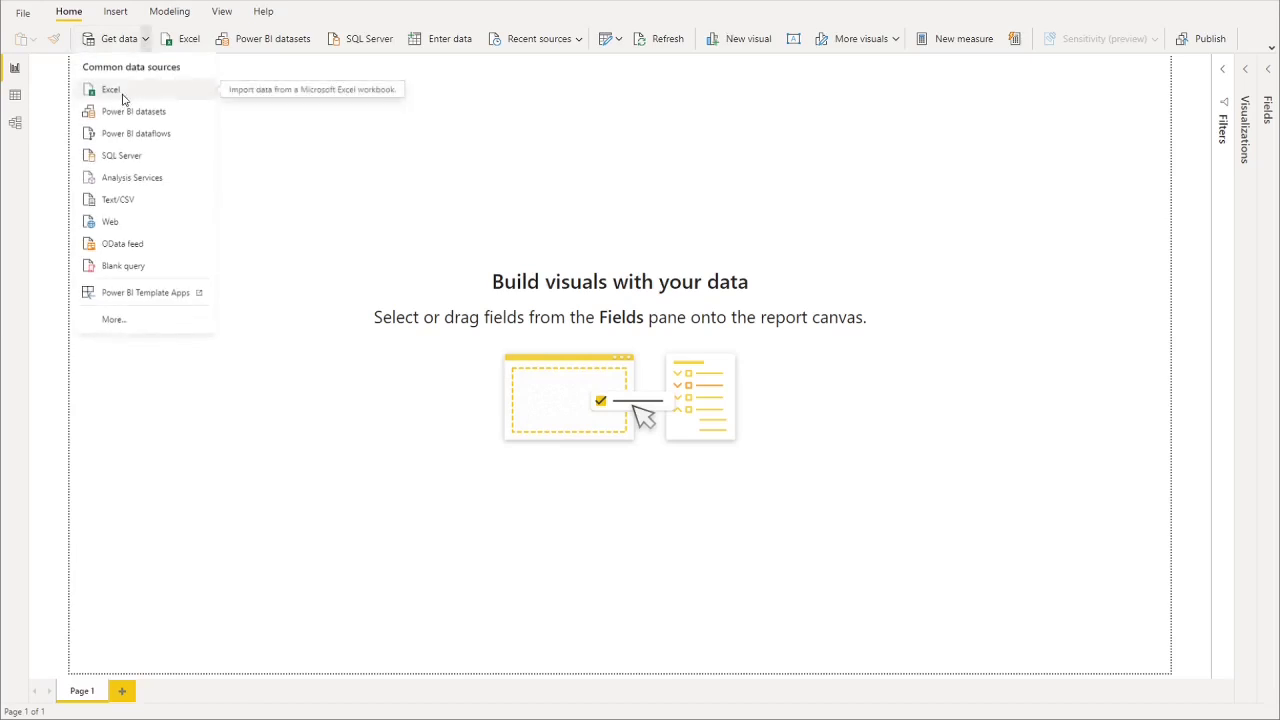
left_click(276, 65)
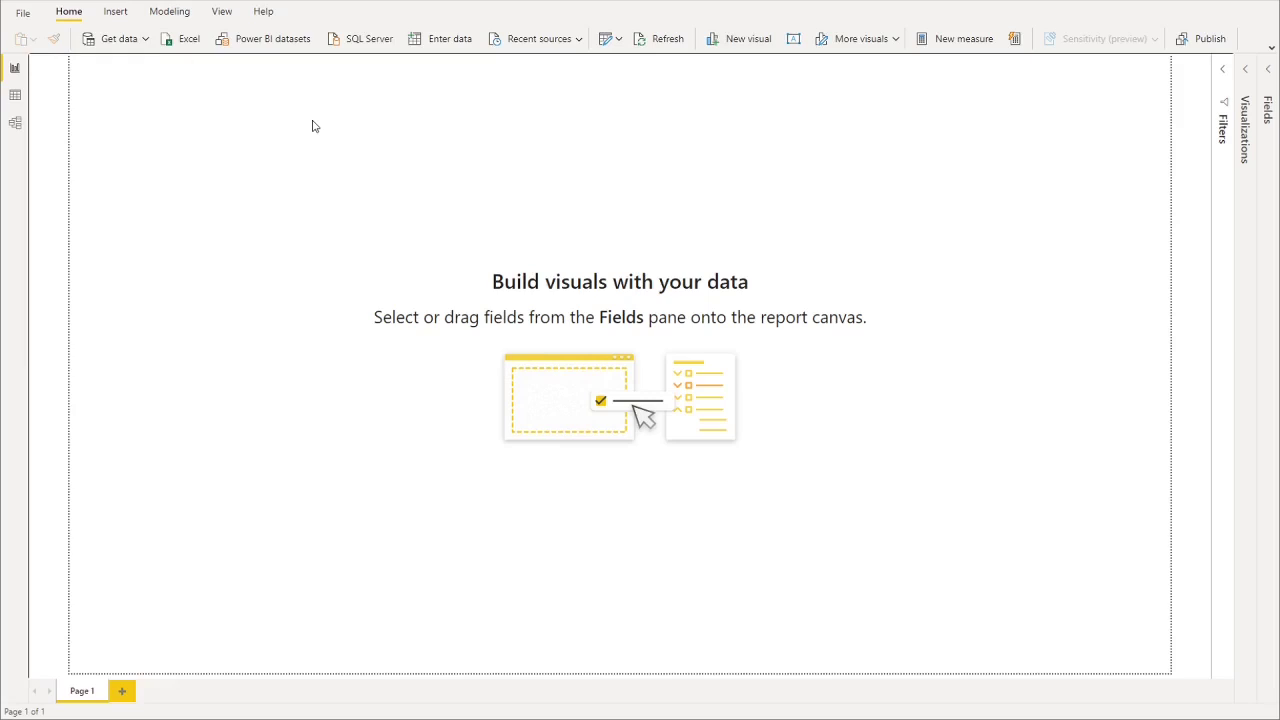
left_click(1272, 72)
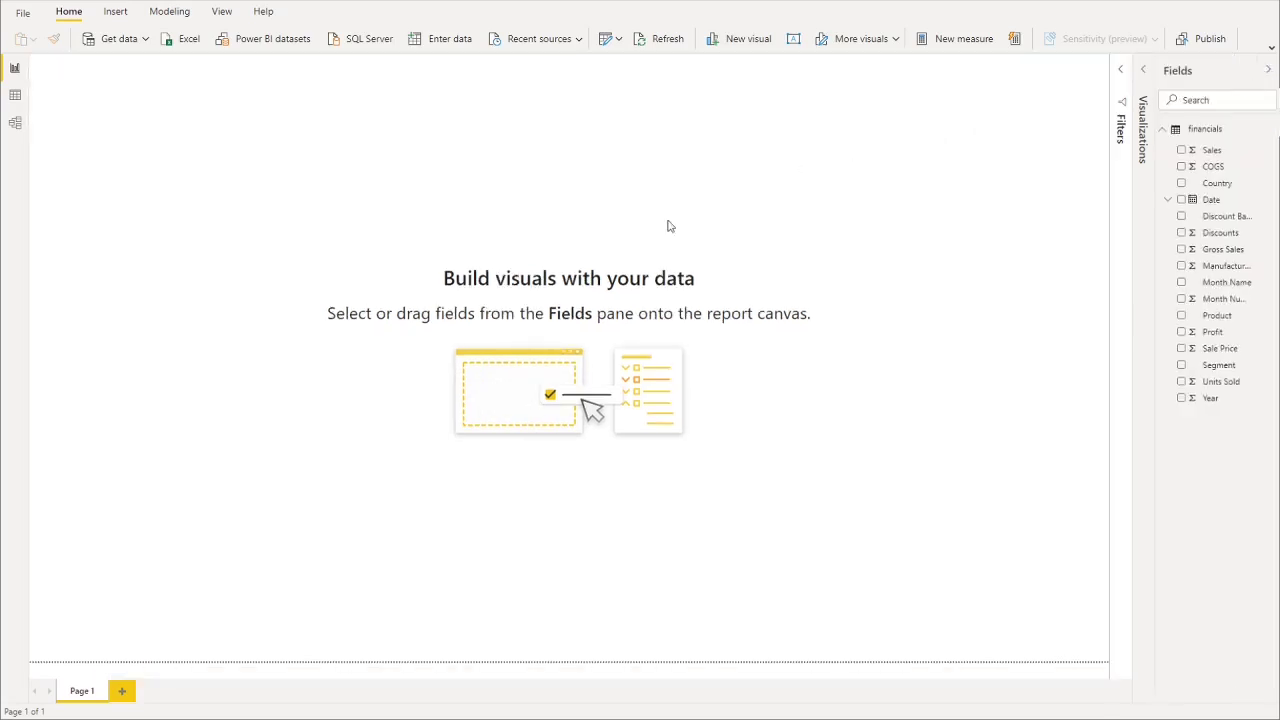
- Rename the report page Page 1 as HOMEPAGE
right_click(82, 688)
left_click(113, 709)
type("HOMEPAGE")
left_click(296, 443)
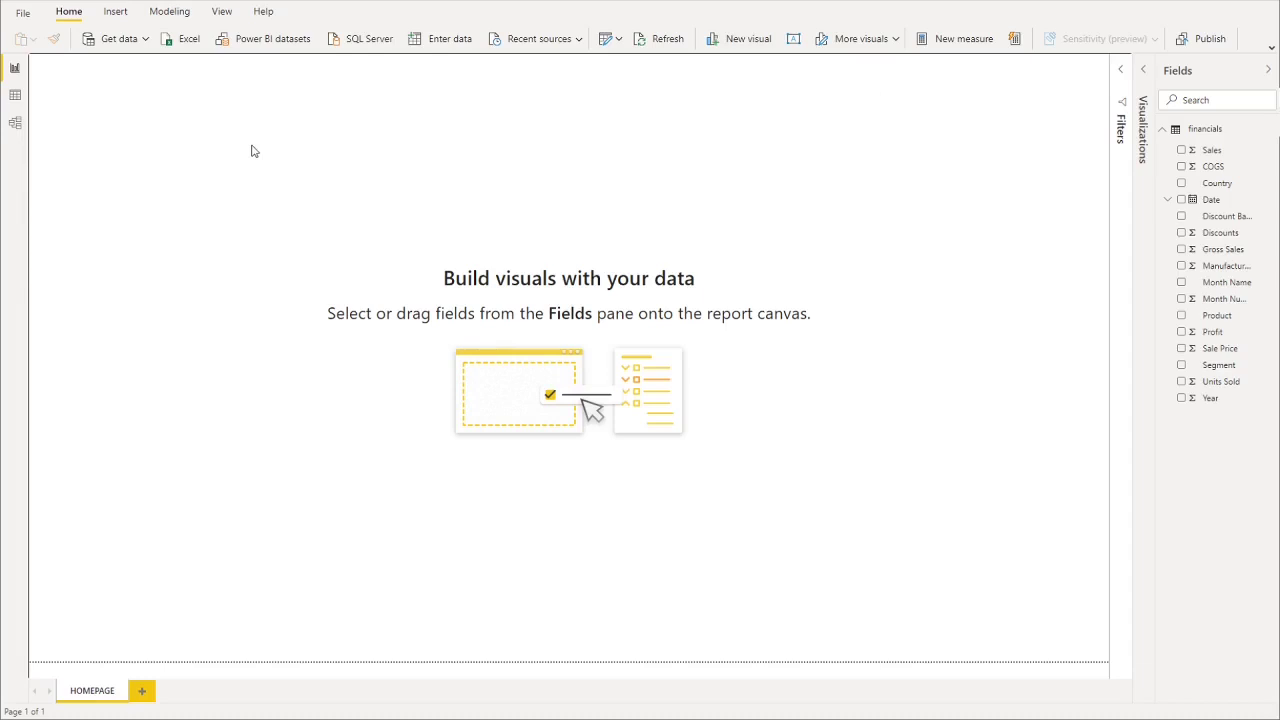
- Set the page view of the report to Actual size
left_click(222, 12)
left_click(318, 42)
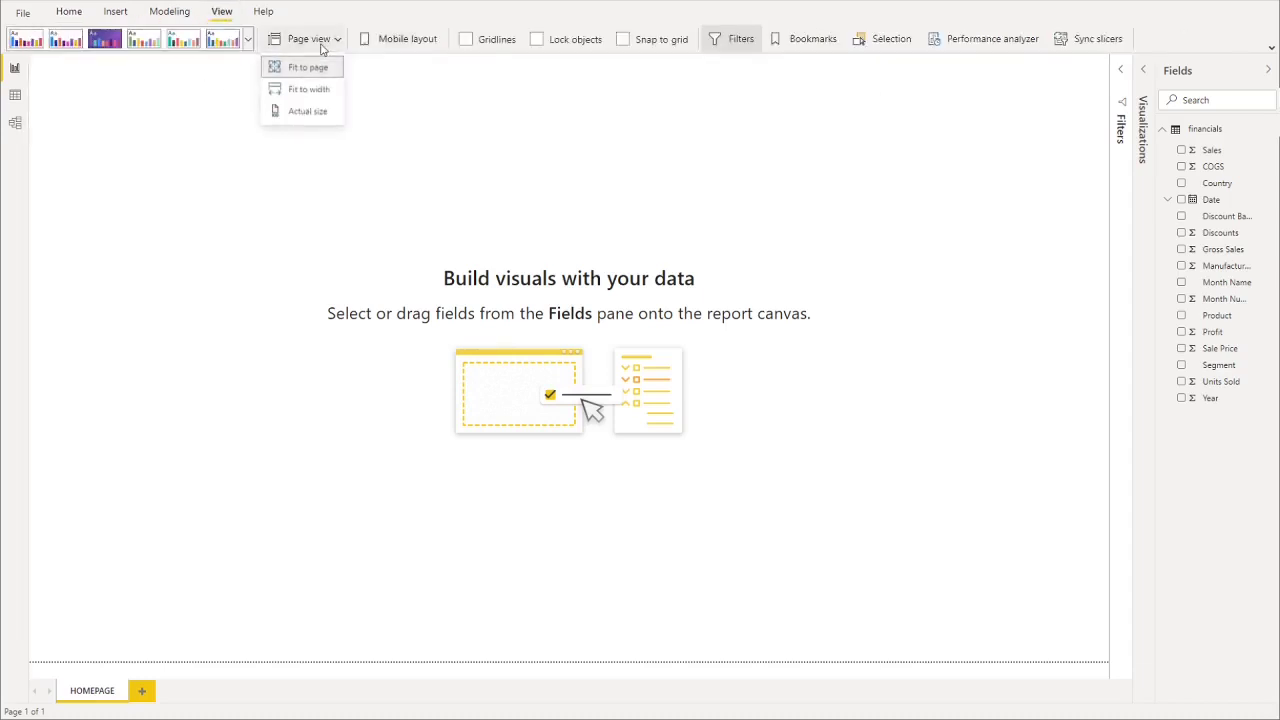
left_click(316, 112)
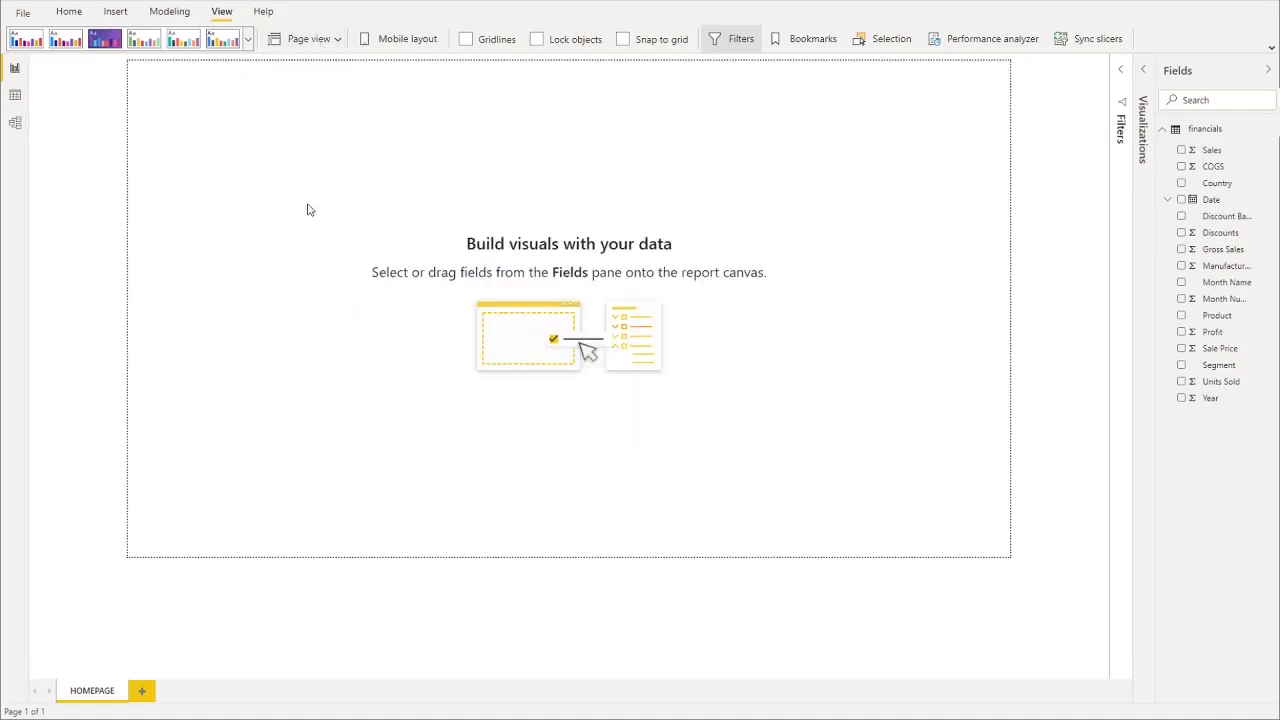
- Set the vertical alignment of the HOMEPAGE page to Middle
left_click(1269, 72)
left_click(1236, 146)
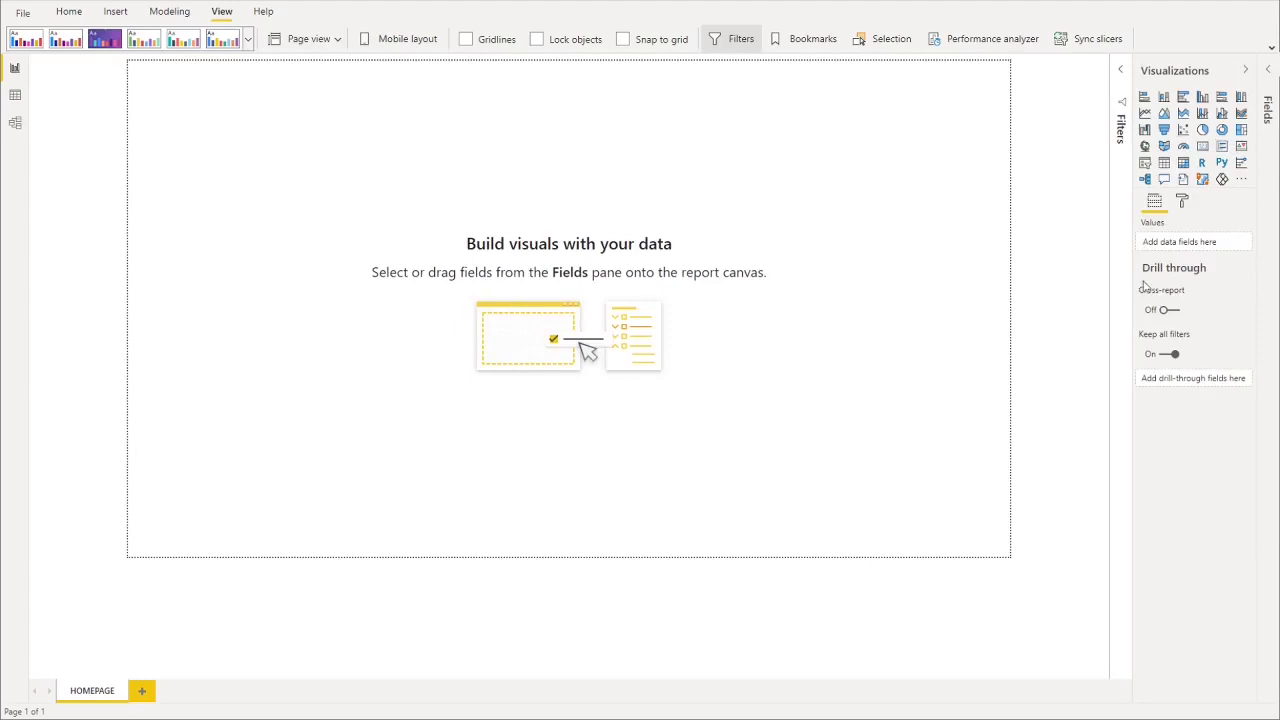
left_click(1182, 204)
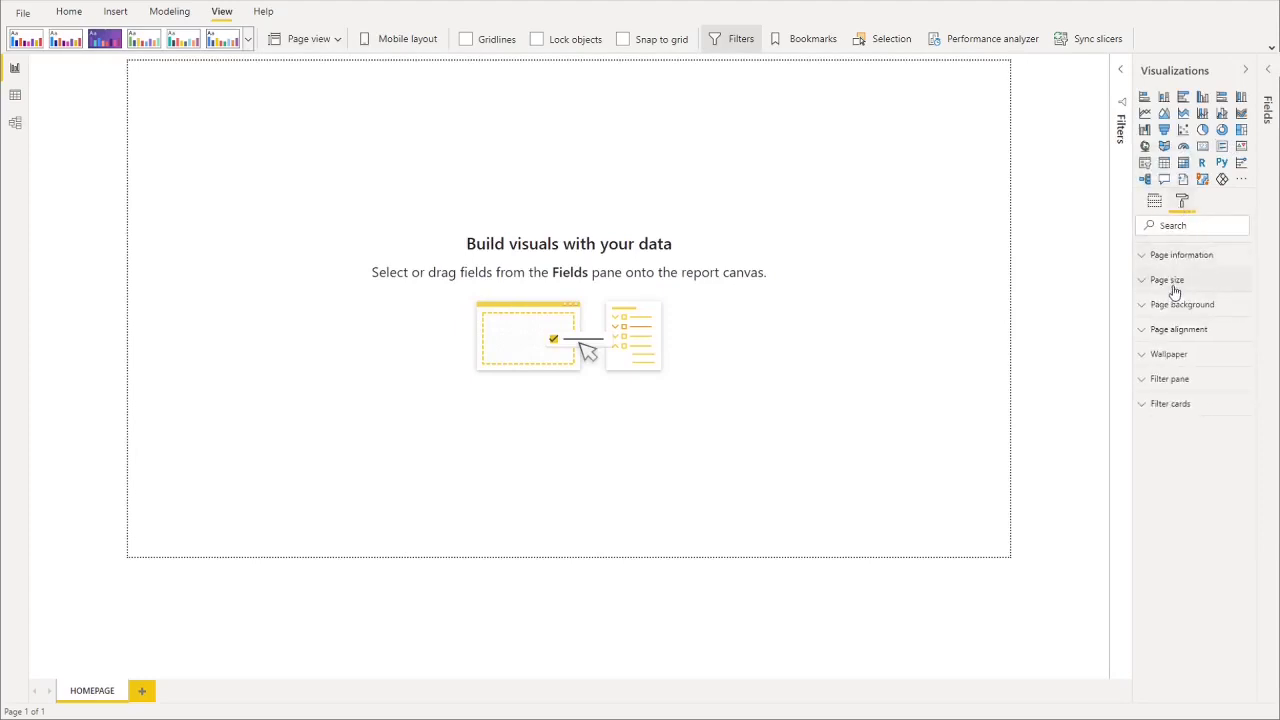
left_click(1200, 330)
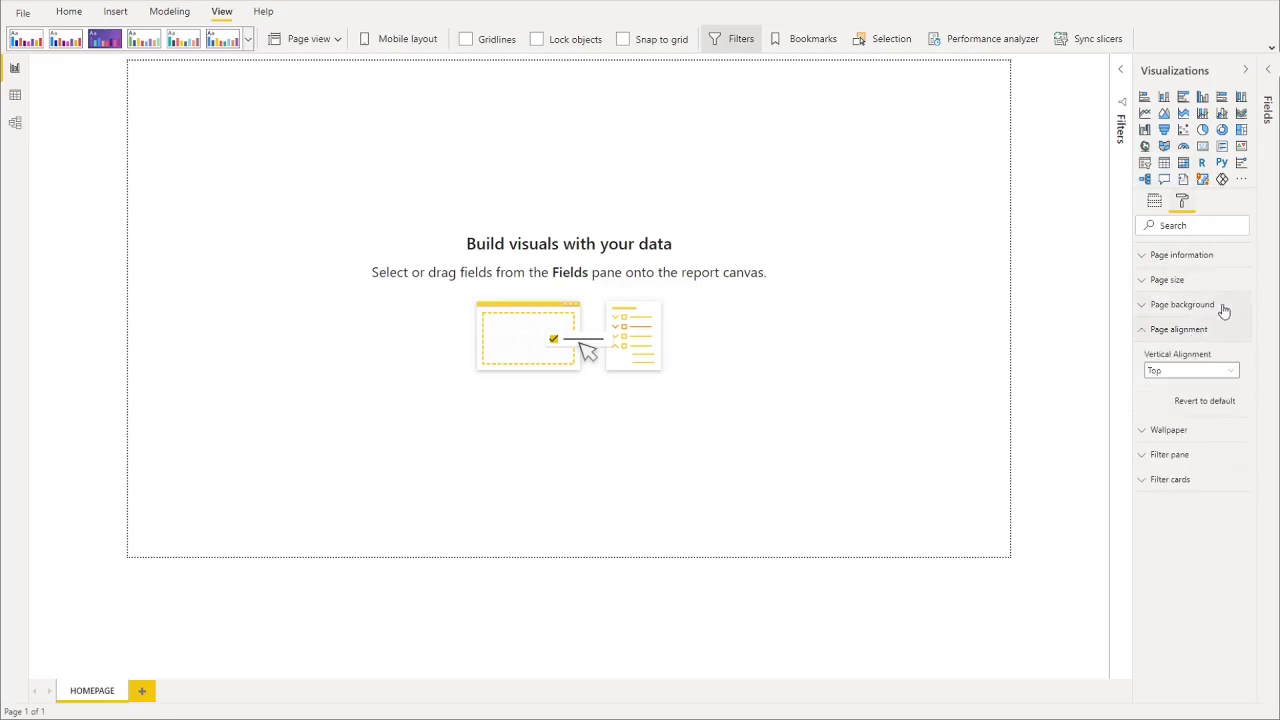
left_click(1190, 371)
left_click(1189, 402)
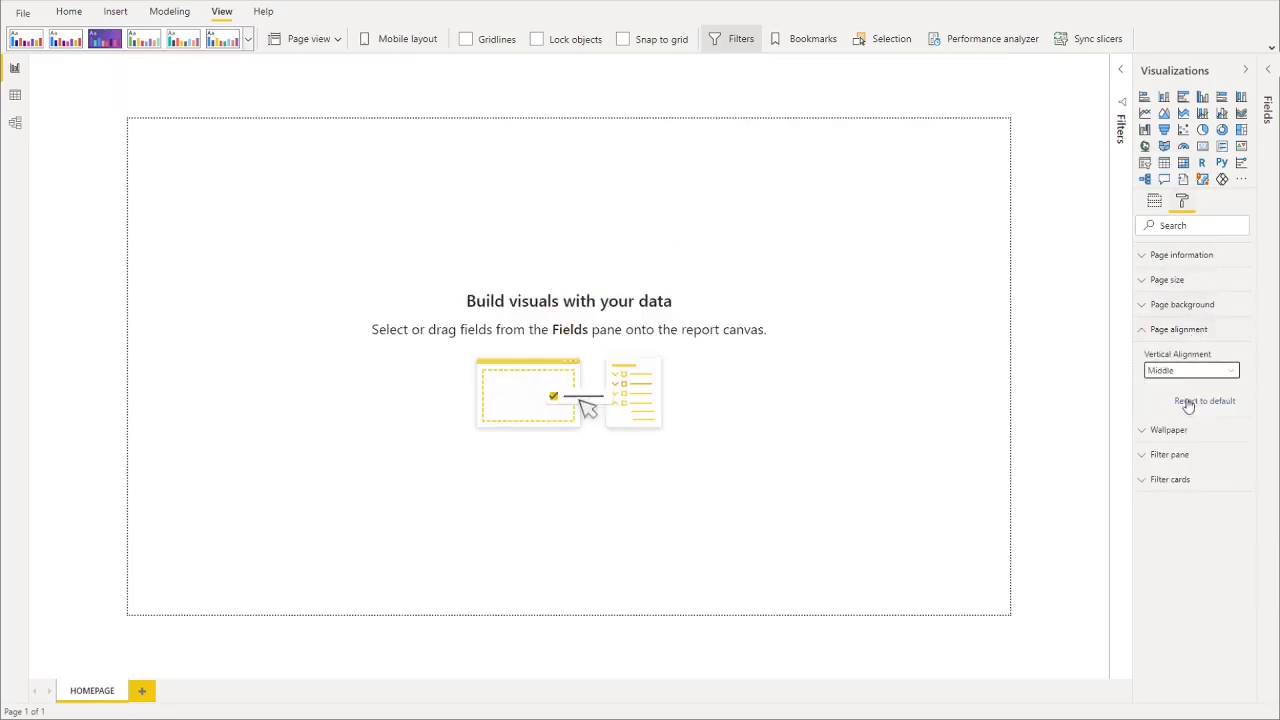
left_click(1166, 334)
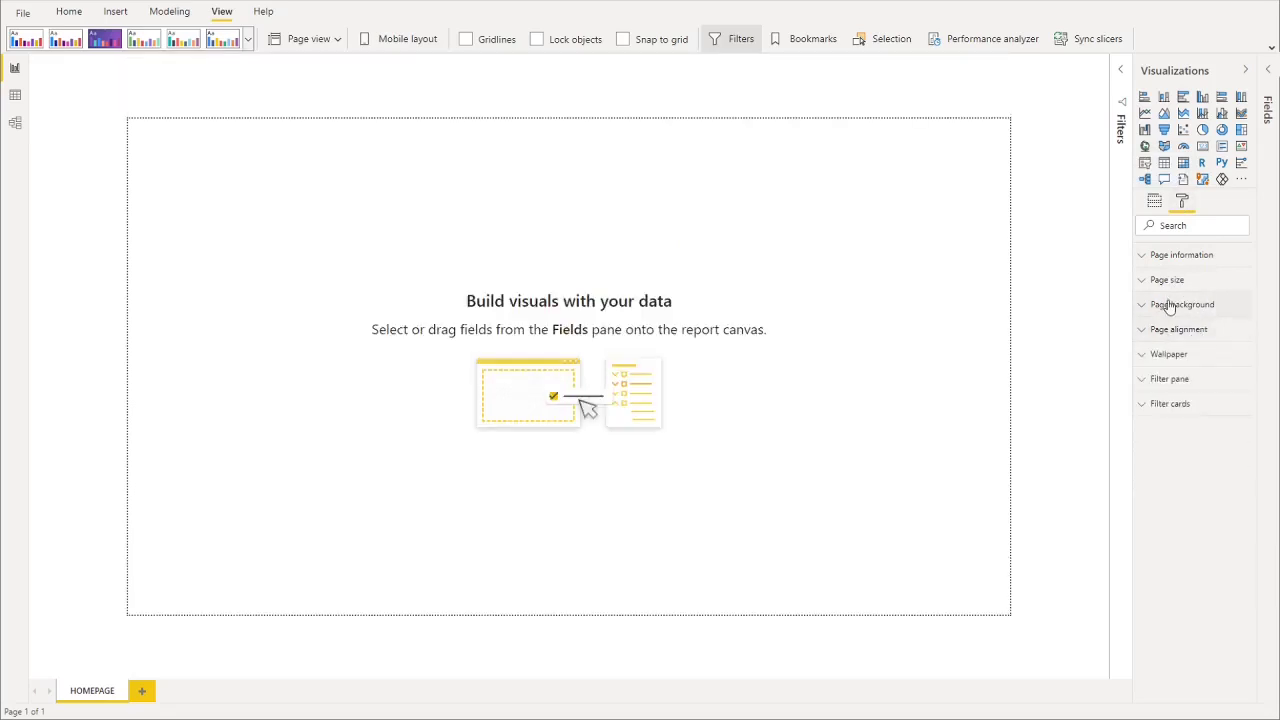
- Set the page background's transparency to 0% on the HOMEPAGE page
left_click(1170, 308)
left_click(1235, 395)
left_click_drag(1235, 395, 1187, 395)
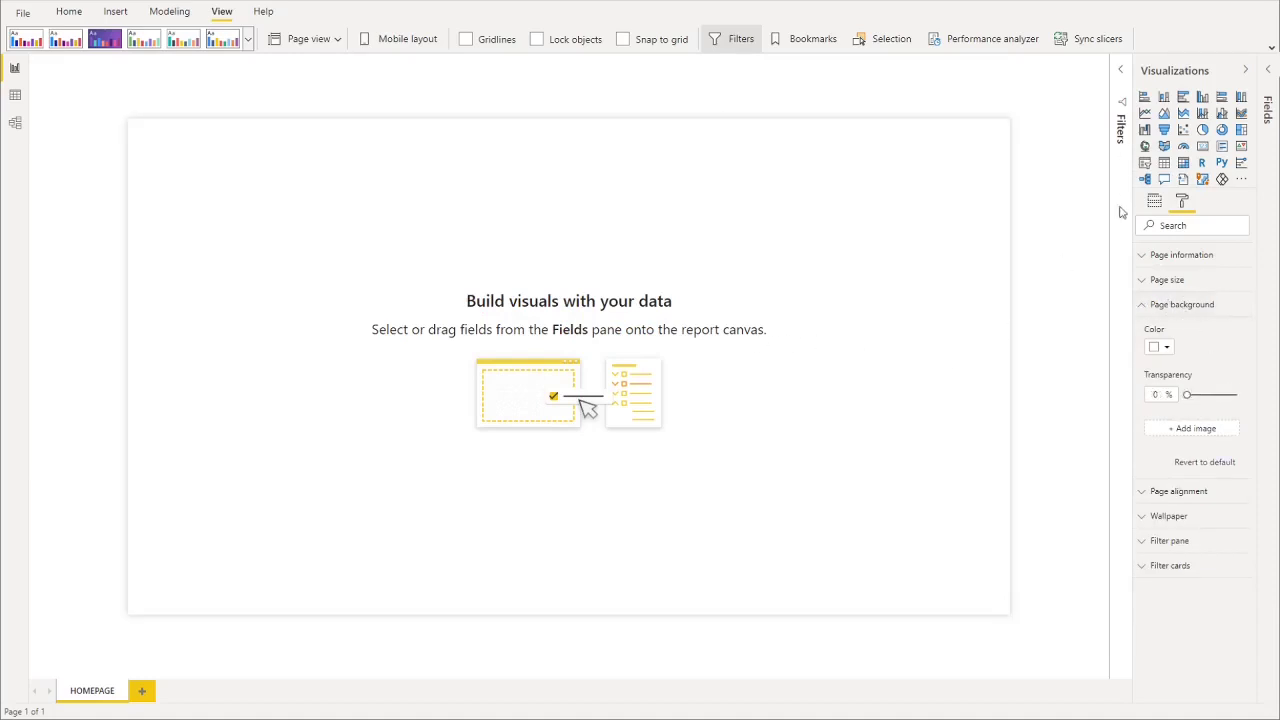
left_click(1146, 308)
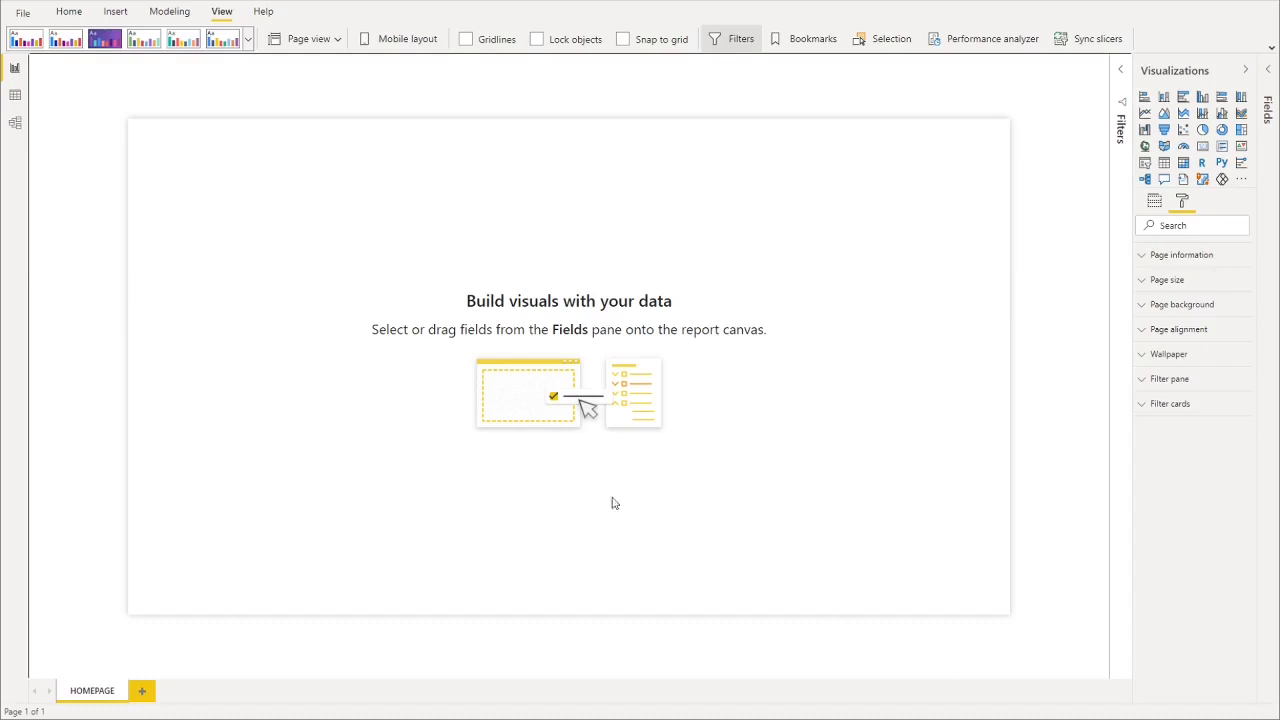
- Add a text box reading "ACCURA ANALYTICS" and shrink it to fit its text in the page's upper-left corner
left_click(116, 11)
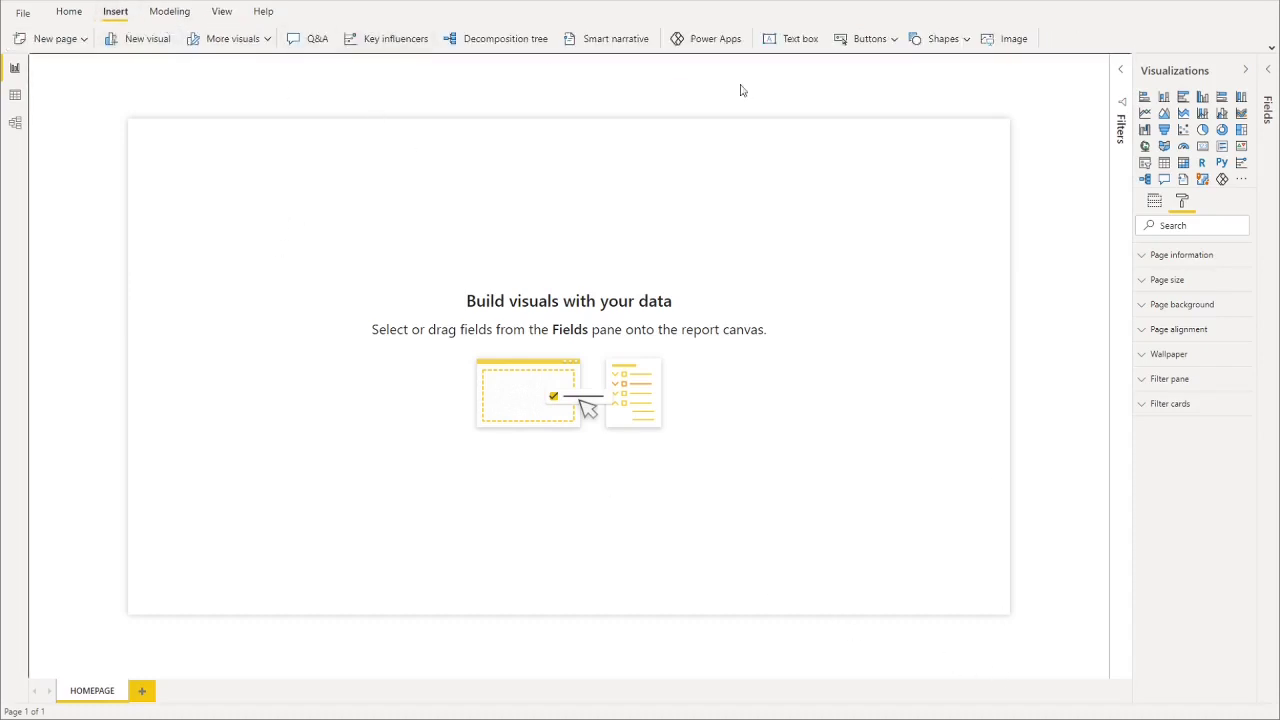
left_click(797, 42)
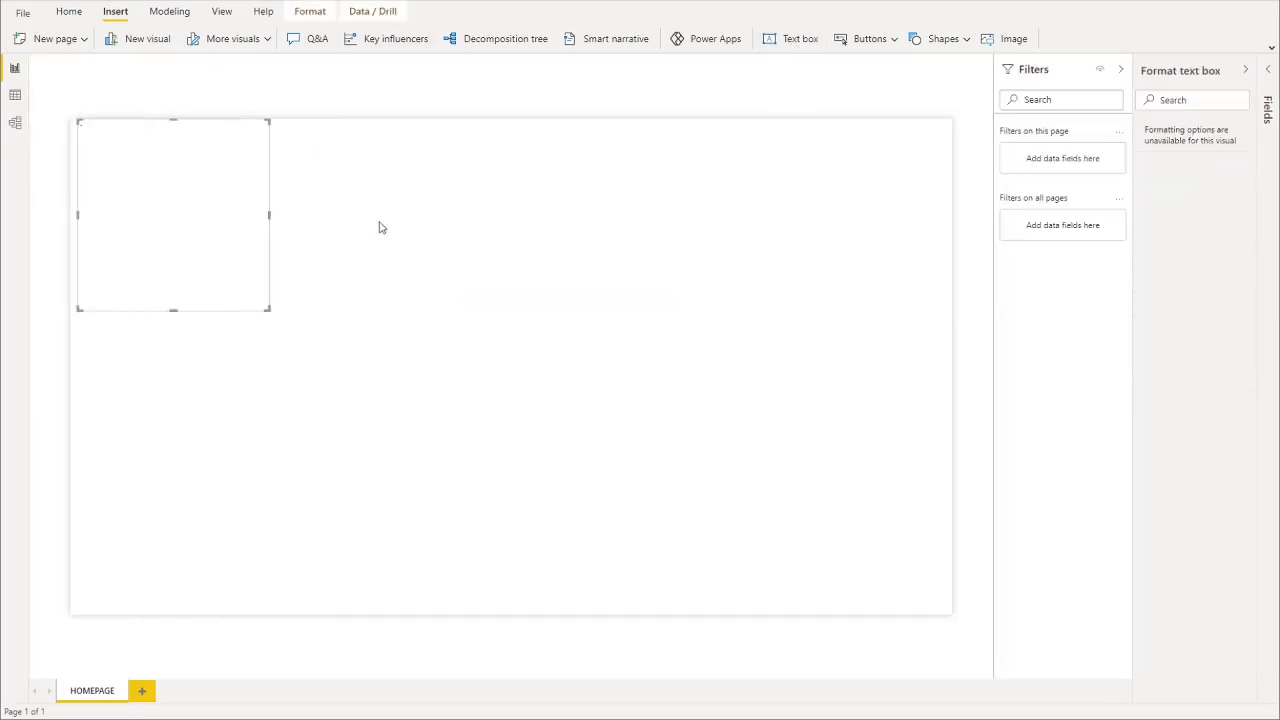
type("ACCURA")
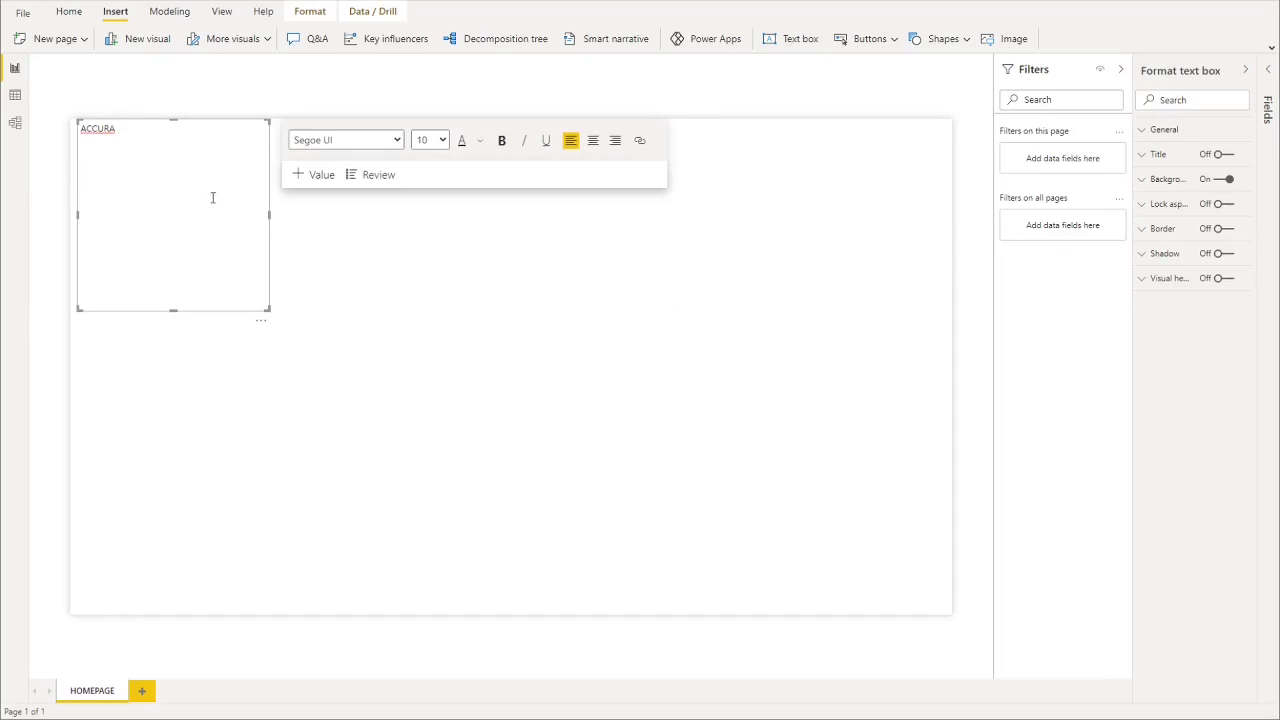
type("ANLA")
type("NALYTICS")
left_click_drag(265, 310, 197, 152)
left_click(197, 158)
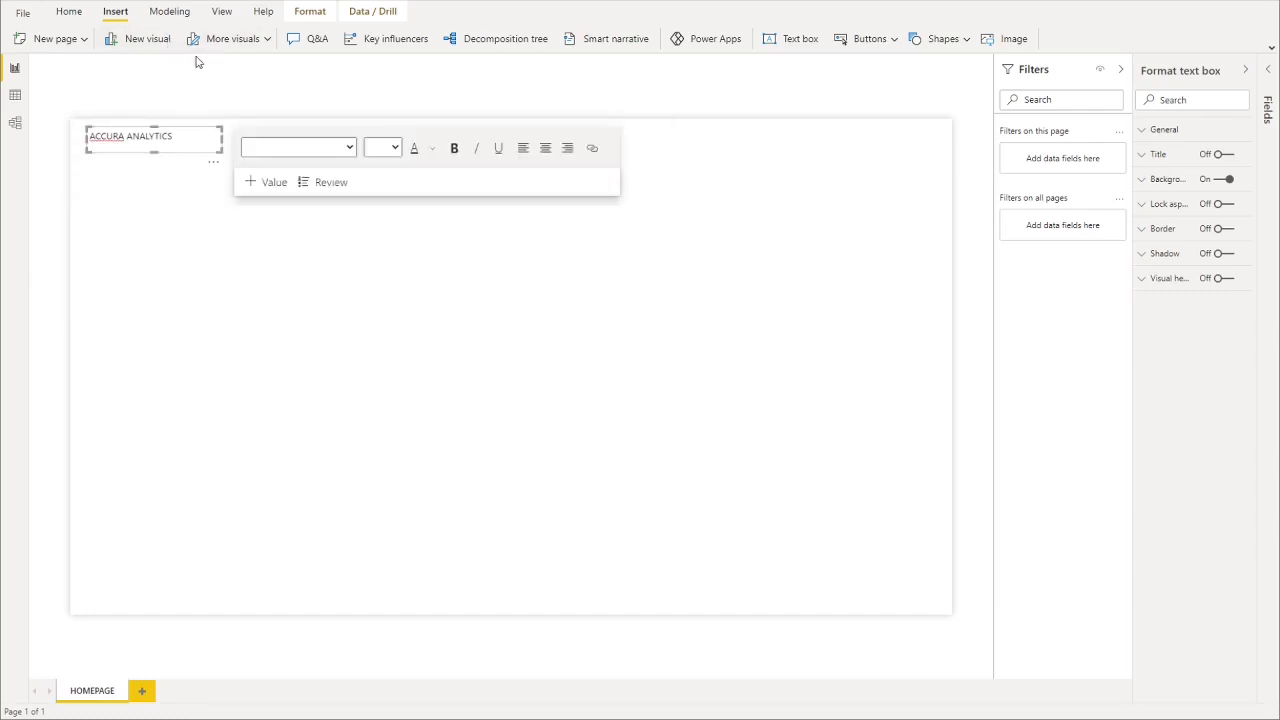
- Duplicate the ACCURA ANALYTICS text box, place the copy lower on the page and change its text to "Data Analytics in"
key("ctrl+c")
key("ctrl+v")
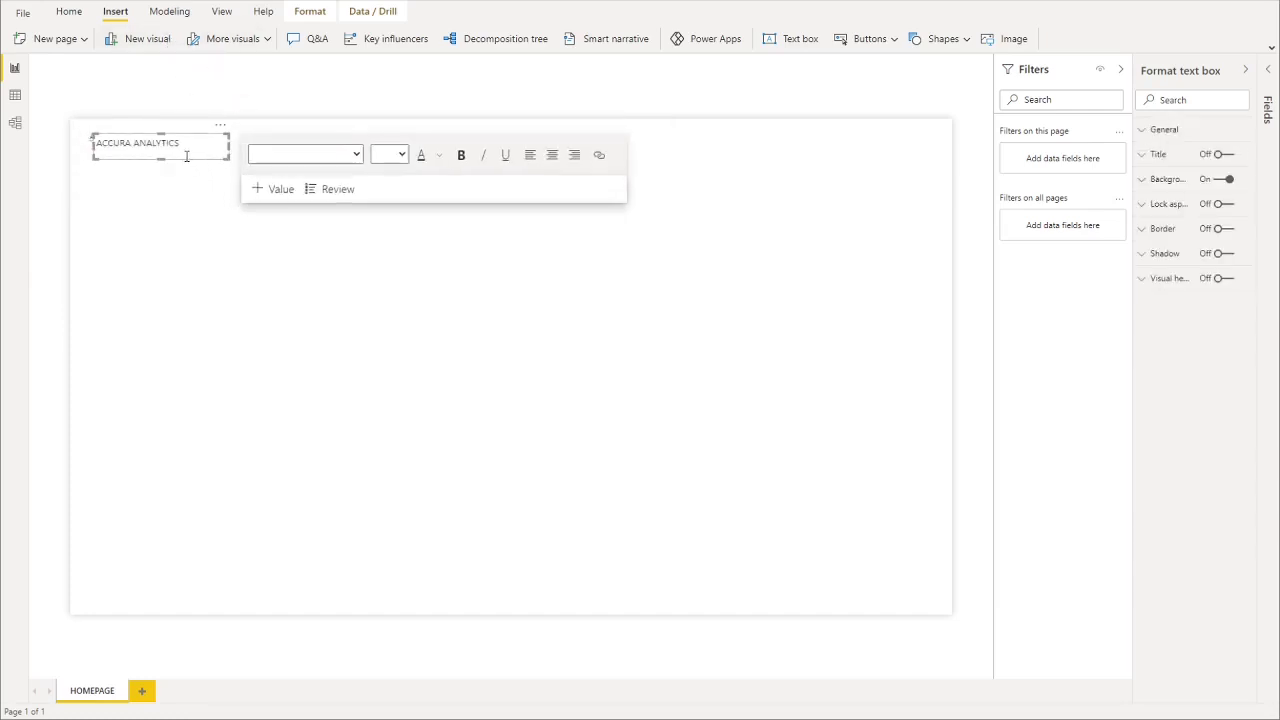
left_click_drag(186, 163, 220, 311)
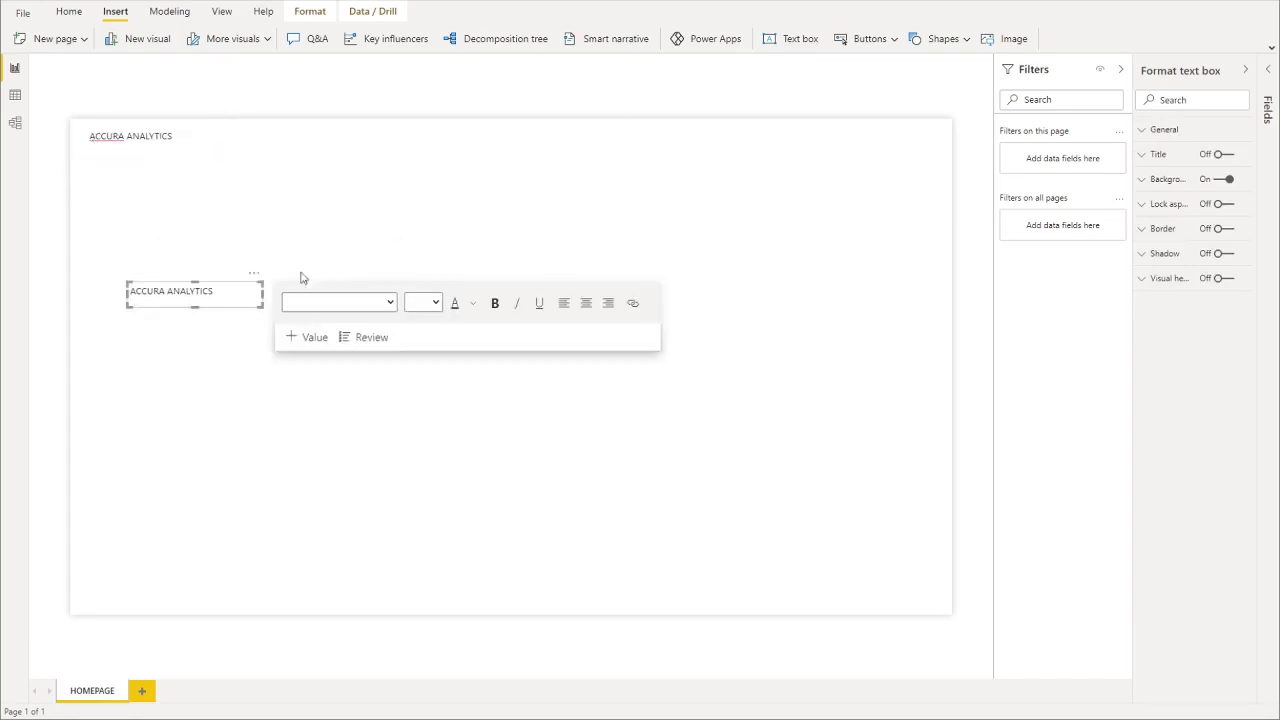
left_click(217, 299)
triple_click(220, 296)
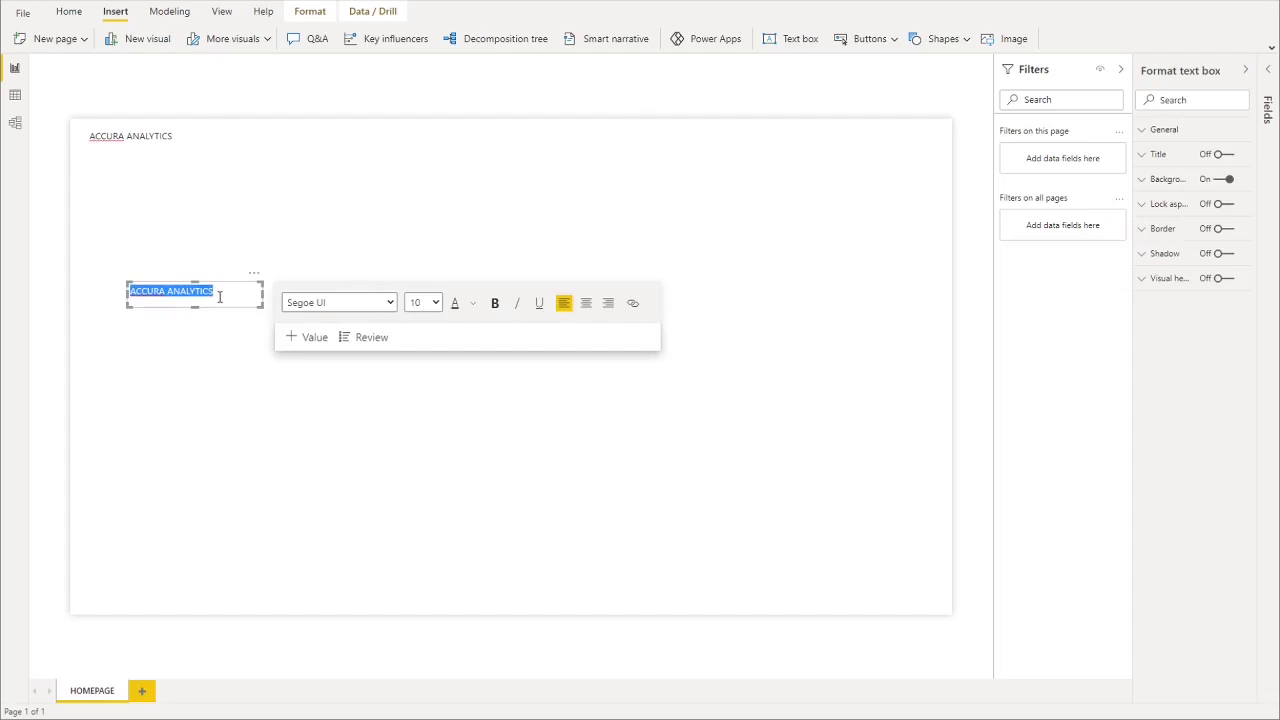
type("Data Ana")
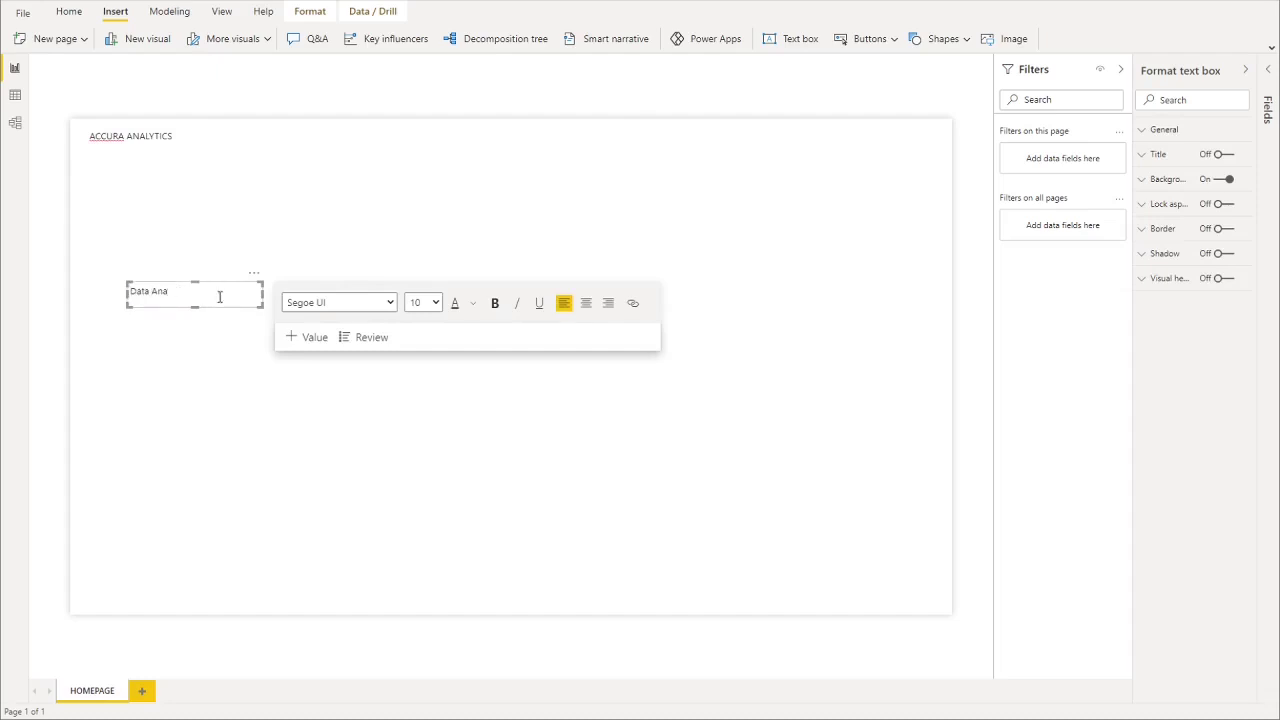
type("lytics in PowerBI")
key("ctrl+BackSpace")
- Duplicate the "Data Analytics in" text box just below the original and change the copy's text to "PowerBI"
left_click(223, 309)
key("ctrl+c")
key("ctrl+v")
double_click(223, 342)
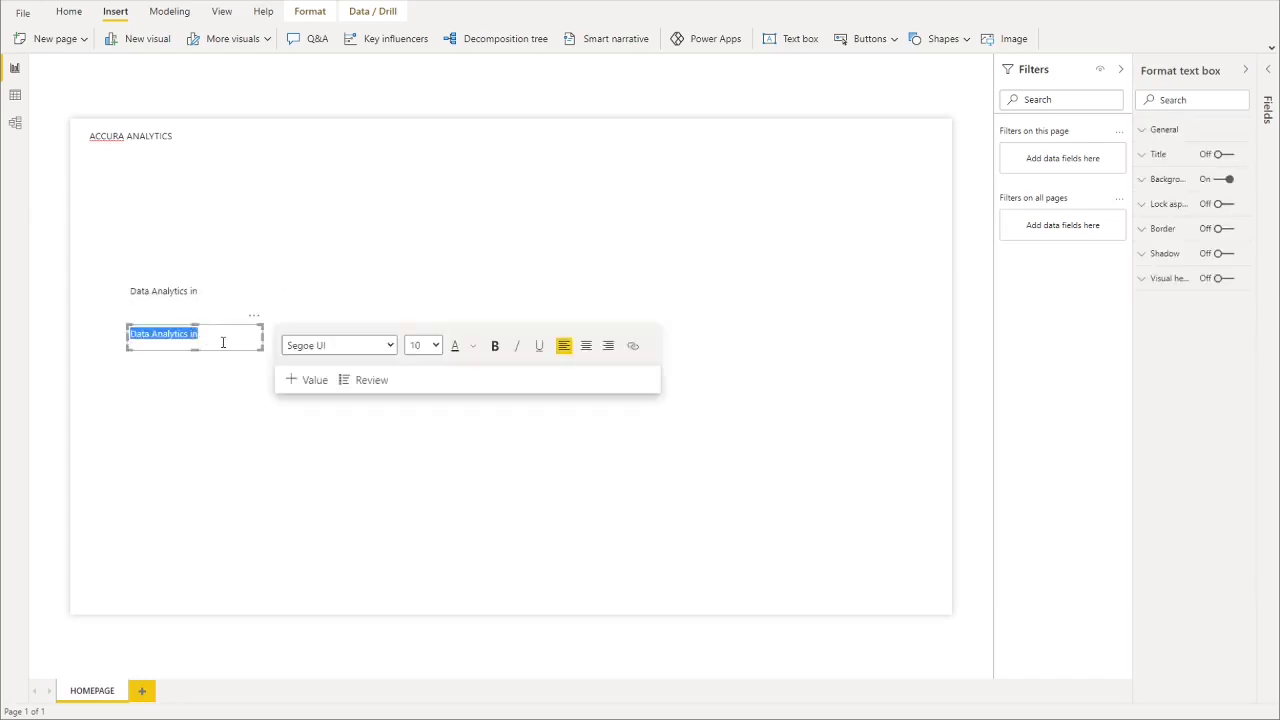
type("Powre")
- Change the font of the "Data Analytics in" text to Georgia
left_click(201, 294)
key("ctrl+a")
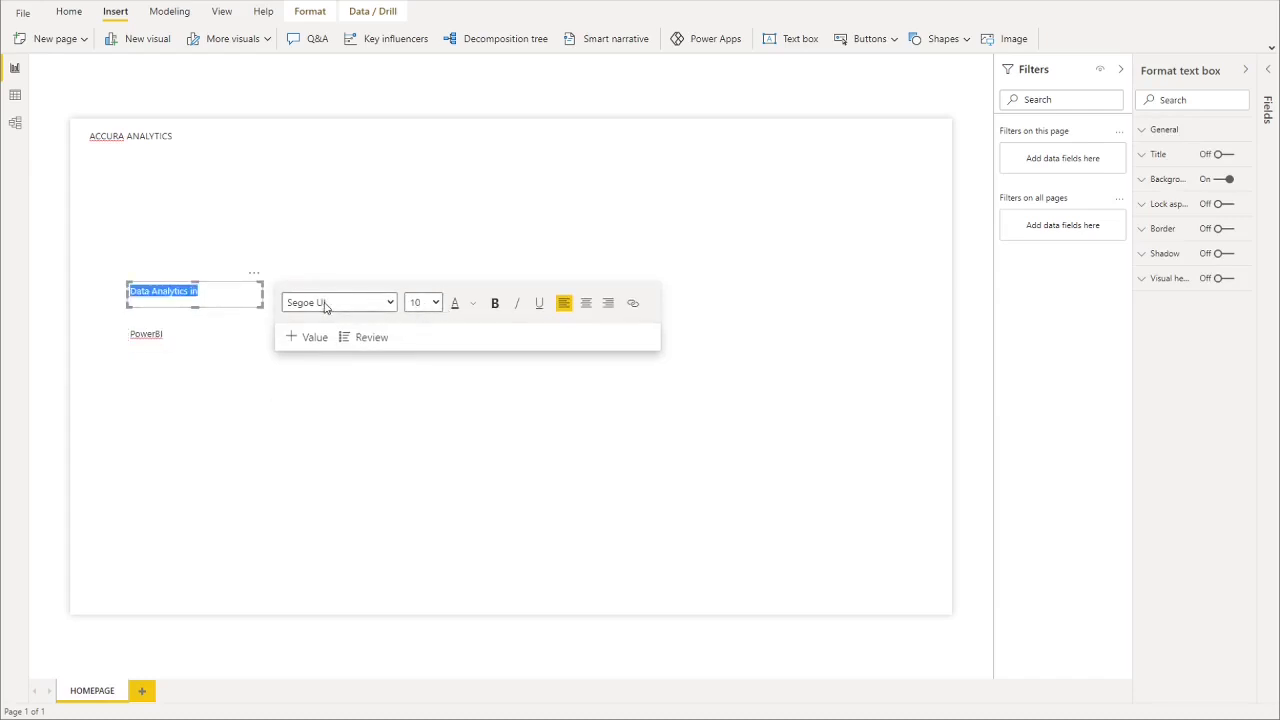
left_click(179, 304)
left_click(183, 294)
left_click(340, 490)
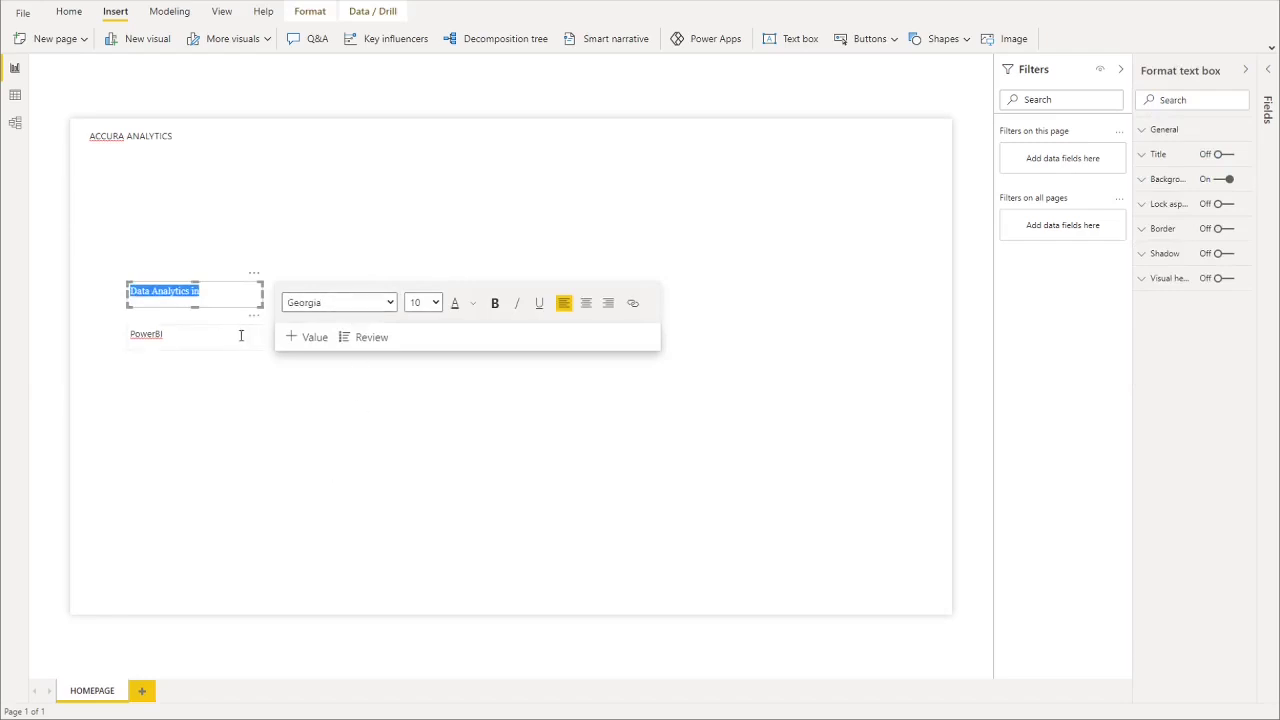
- Set the "Data Analytics in" text to size 42 and enlarge and reposition its box so the heading fits on one line
left_click(431, 306)
left_click(420, 408)
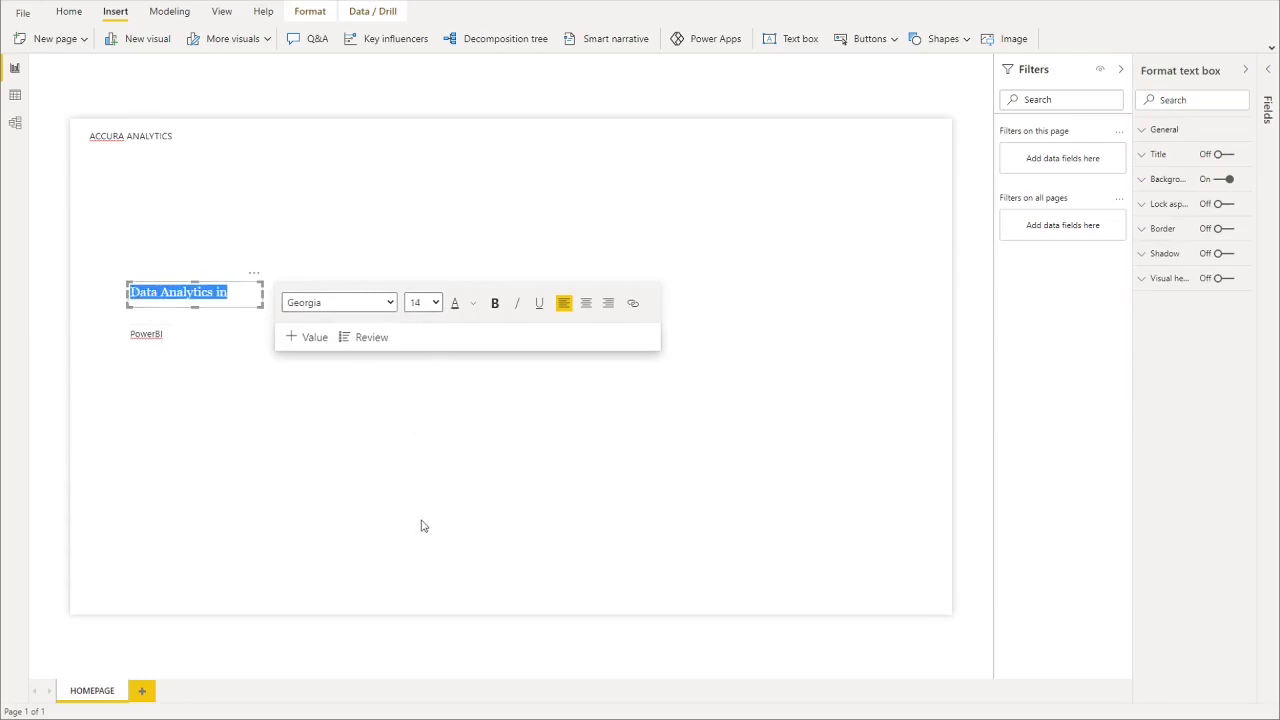
type("42")
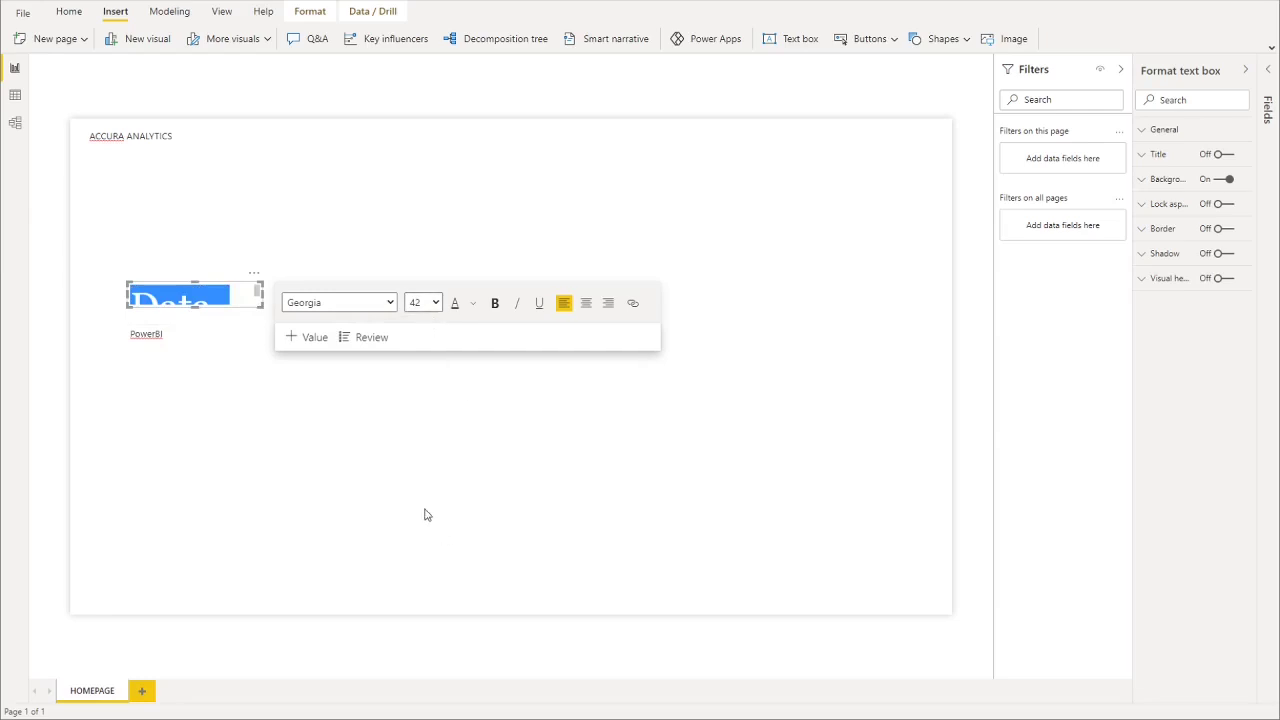
left_click(420, 518)
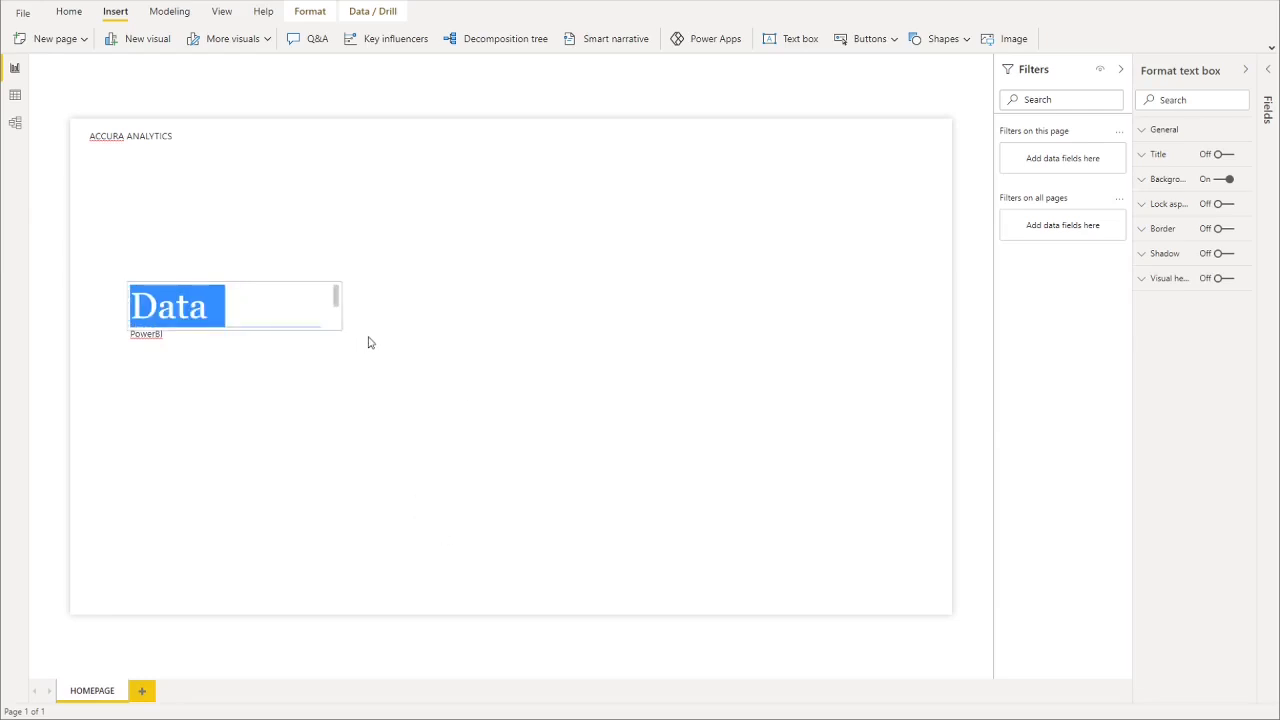
left_click_drag(373, 343, 388, 313)
- Format the "PowerBI" text as Segoe (Bold) at size 44
double_click(160, 336)
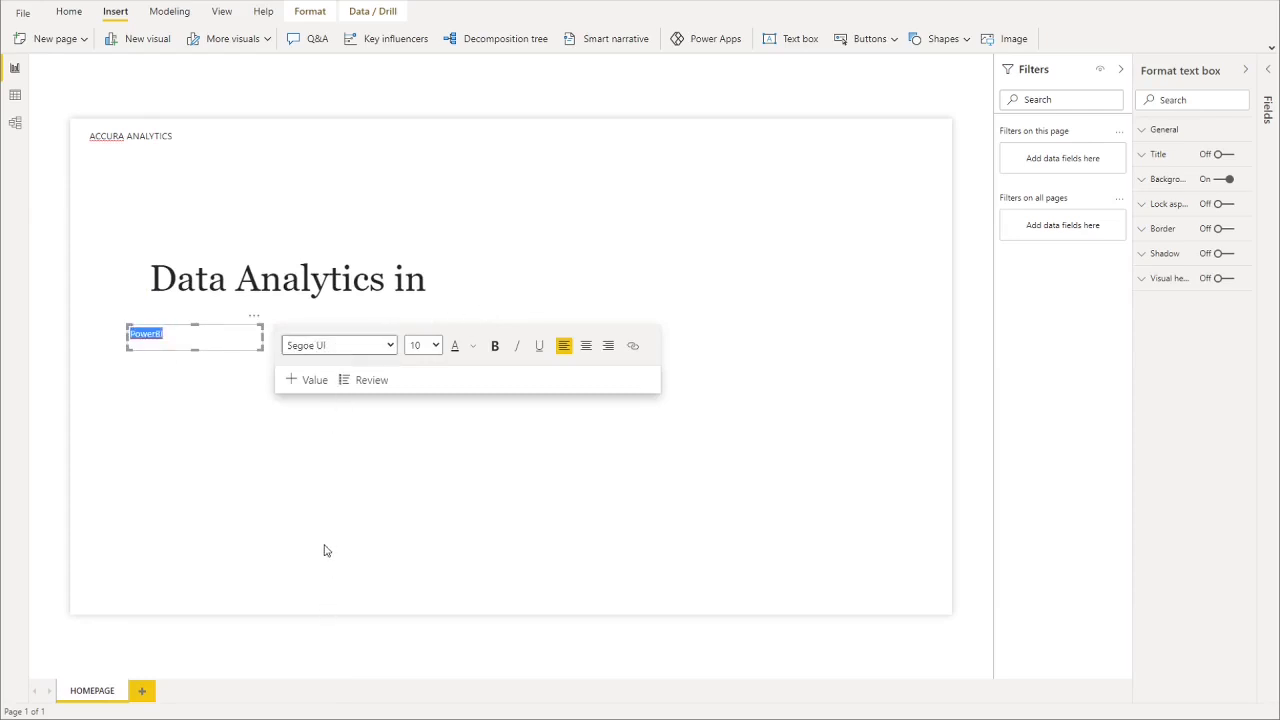
key("ctrl+b")
left_click(434, 349)
left_click(415, 585)
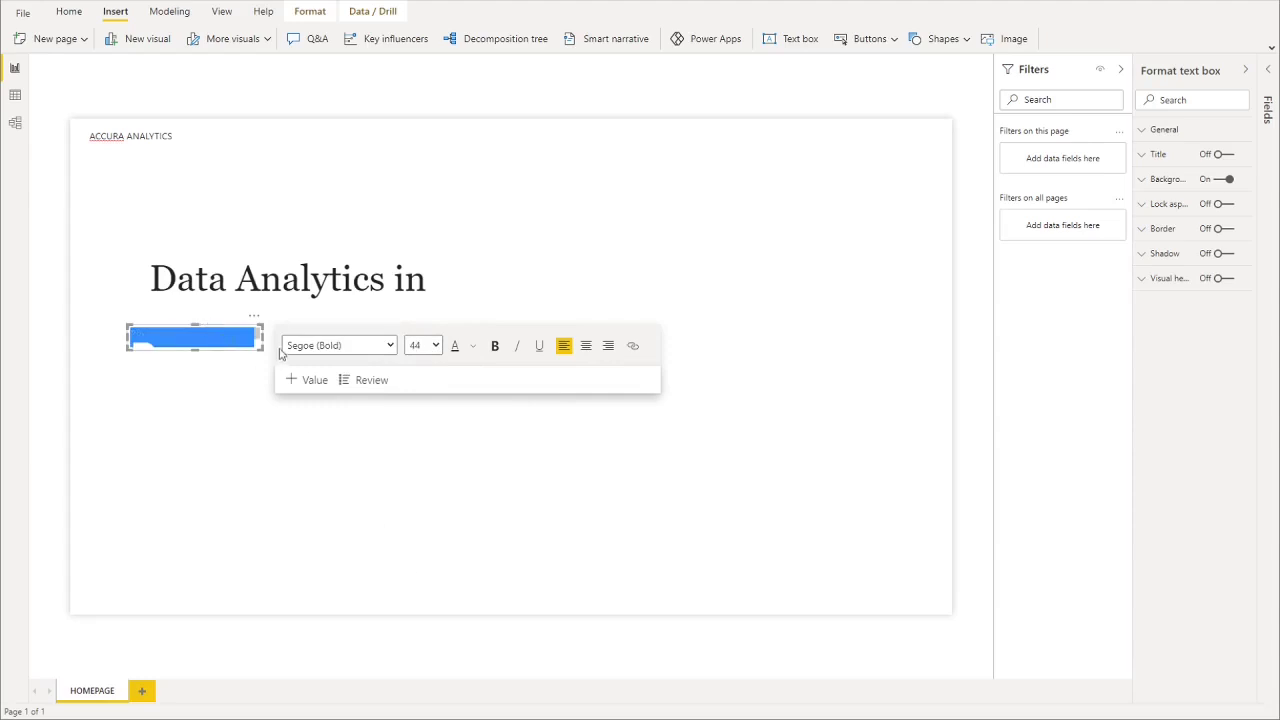
- Enlarge the "PowerBI" text box to show its whole text and place it directly beneath the "Data Analytics in" heading
left_click_drag(259, 348, 364, 400)
left_click_drag(240, 400, 259, 366)
- Change the "Data Analytics in" font to Segoe UI and shift the "PowerBI" box slightly down so the two headings do not overlap
left_click(197, 272)
key("ctrl+a")
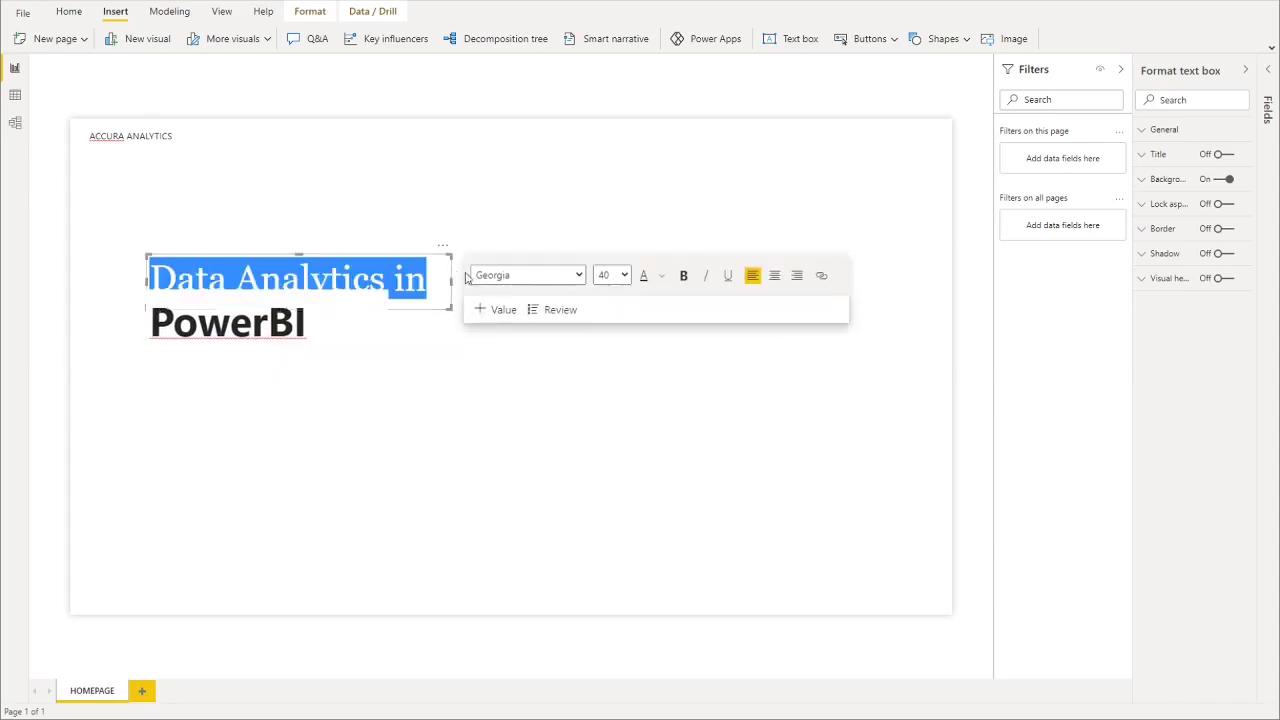
left_click(556, 505)
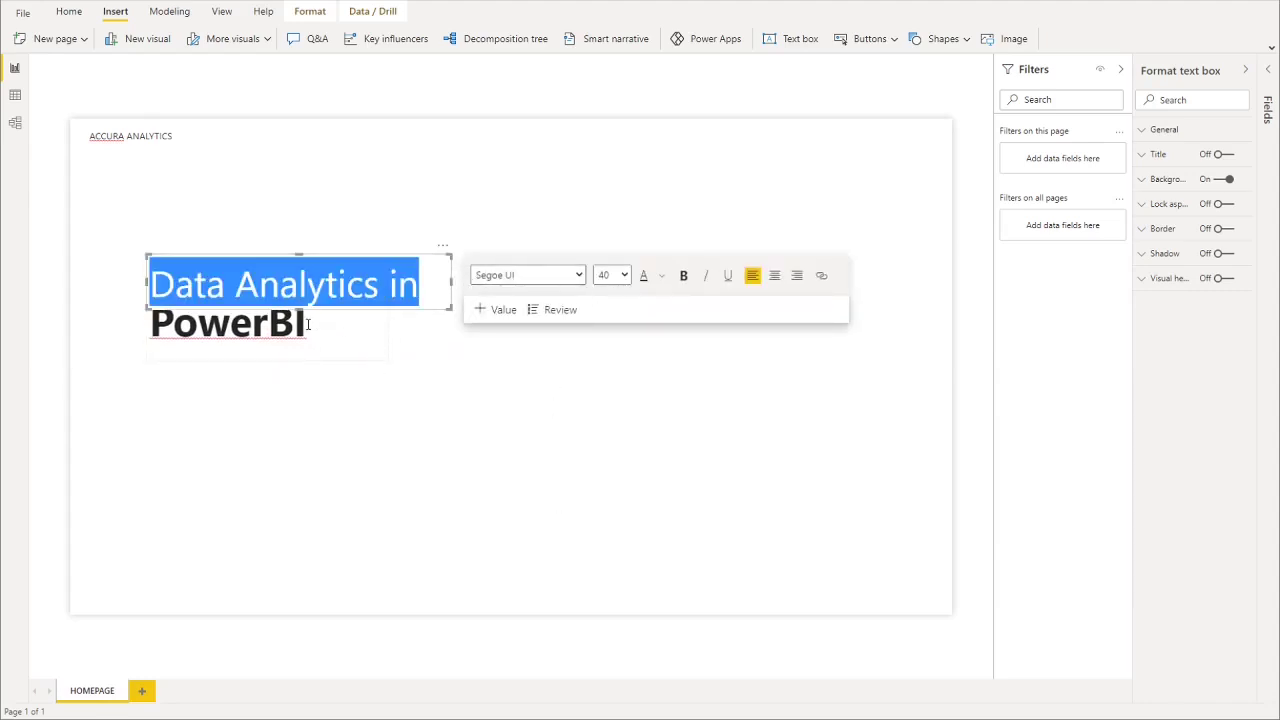
left_click(337, 359)
left_click_drag(337, 360, 333, 383)
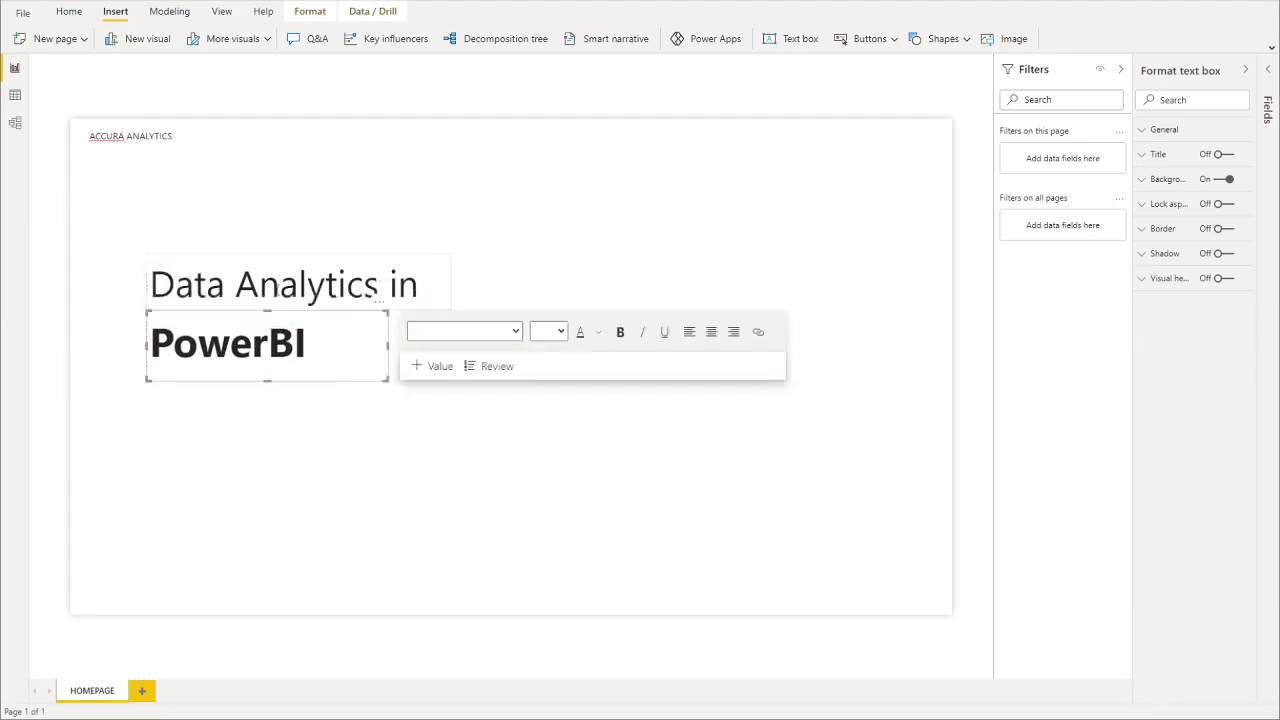
- Turn off the background of both the "Data Analytics in" and "PowerBI" text boxes
left_click(252, 268)
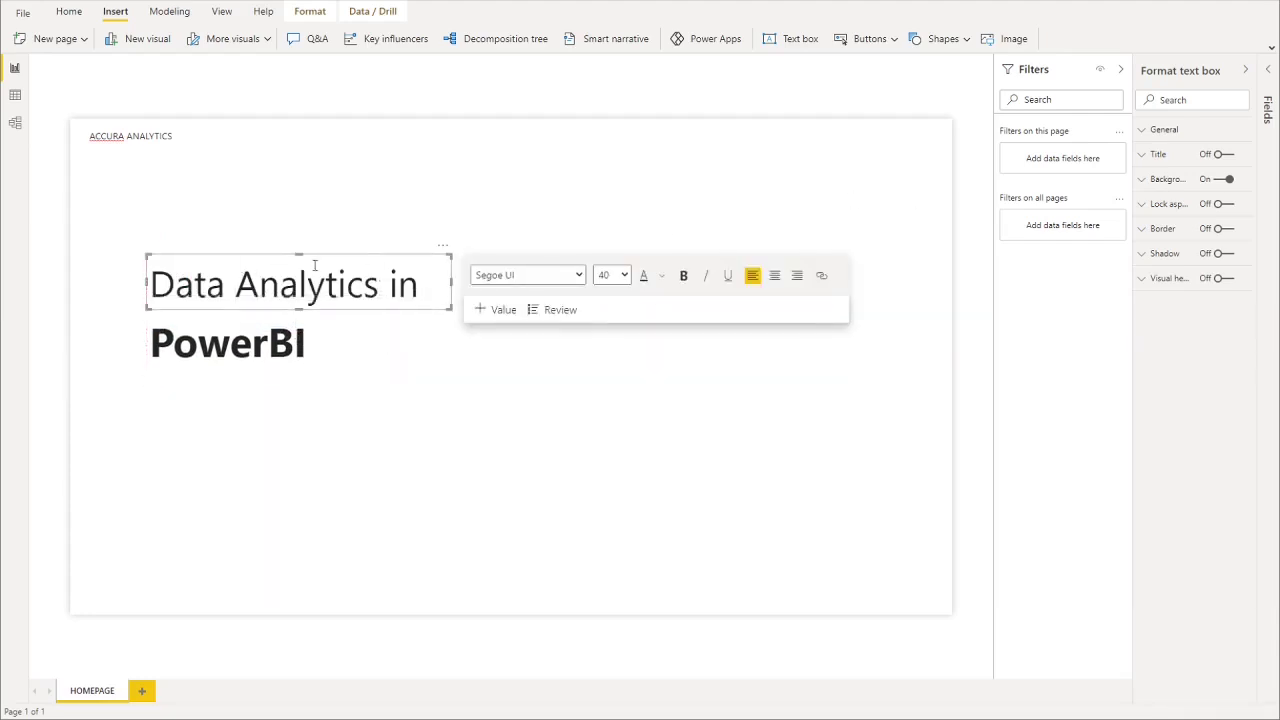
left_click(339, 284)
left_click(1222, 179)
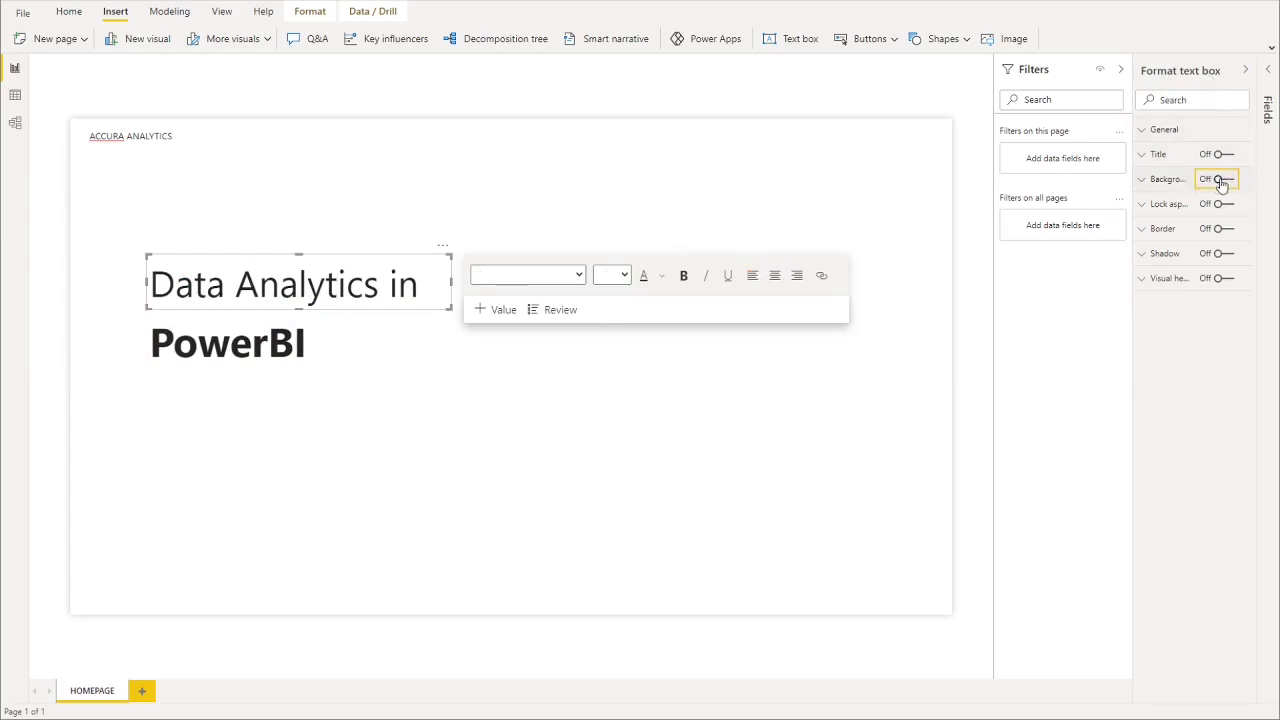
left_click(251, 343)
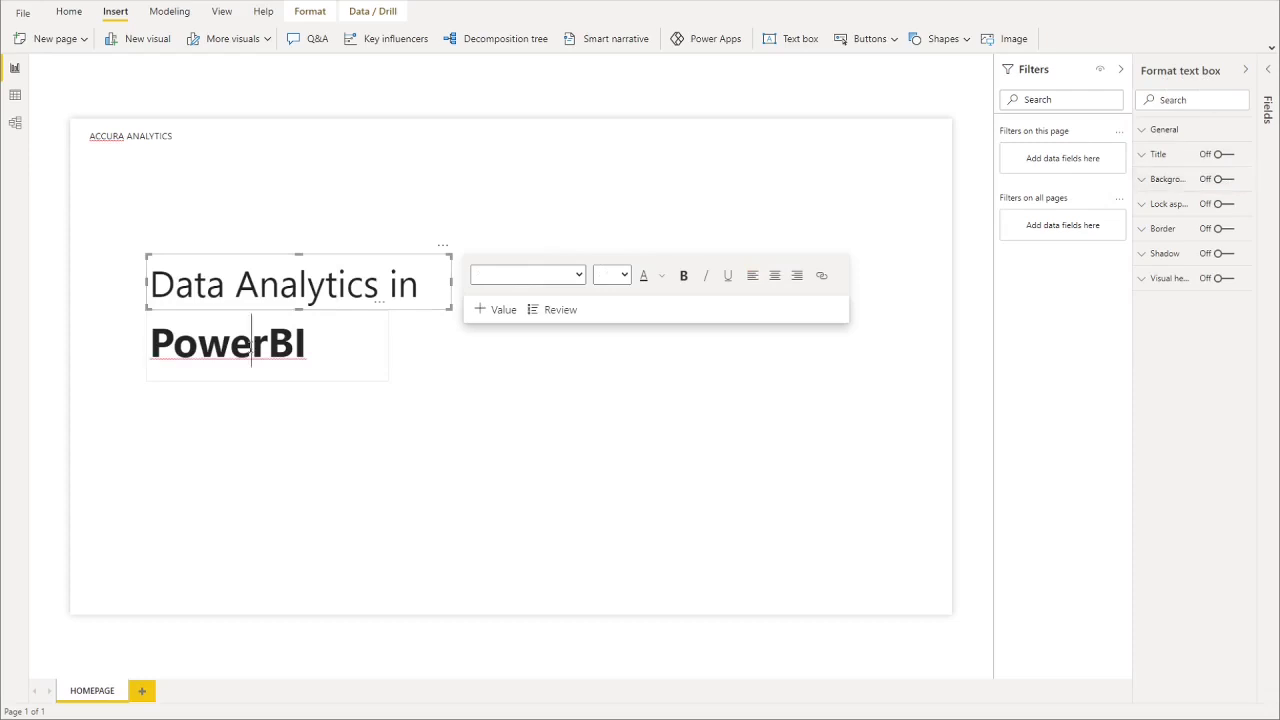
left_click(1223, 179)
left_click(514, 463)
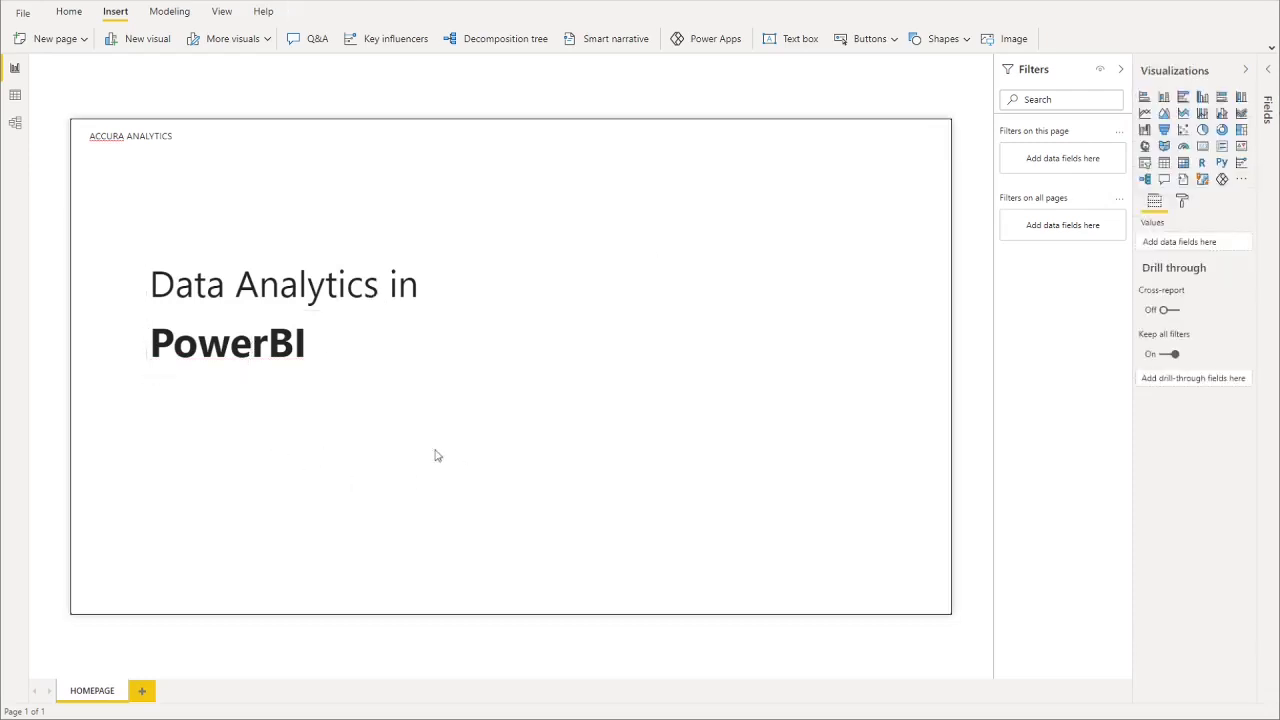
left_click_drag(588, 466, 92, 192)
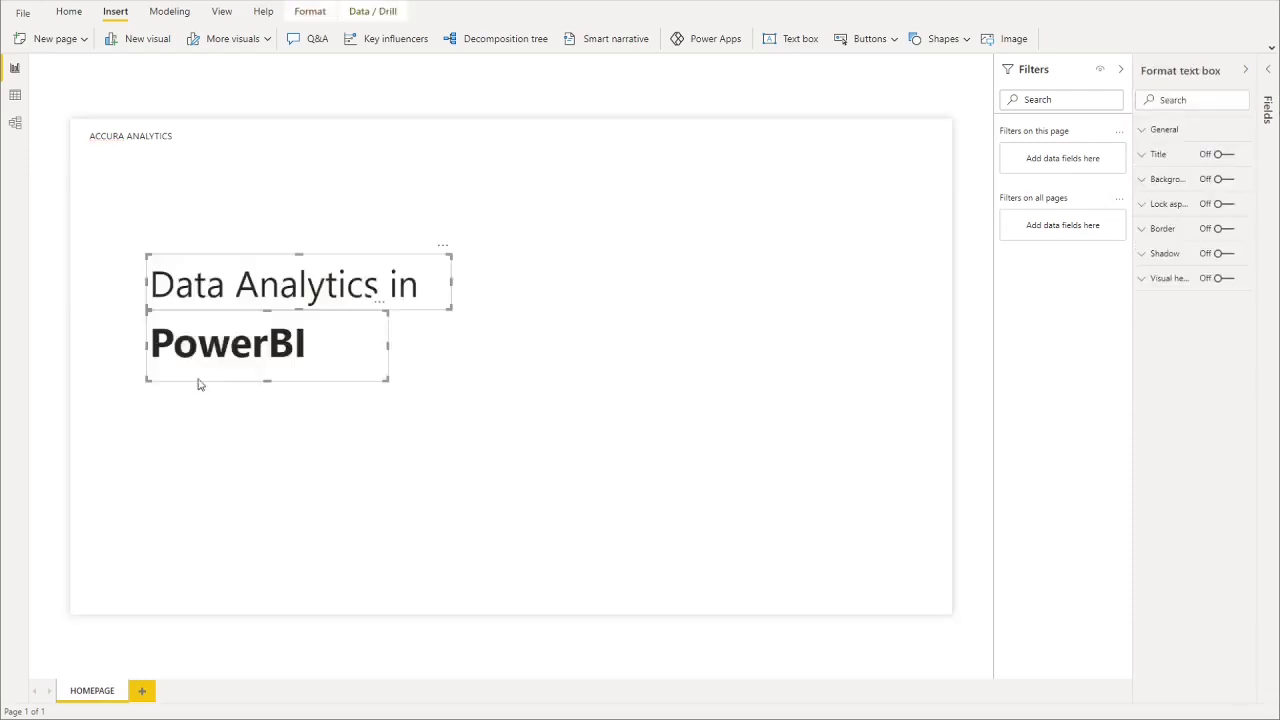
left_click(195, 381)
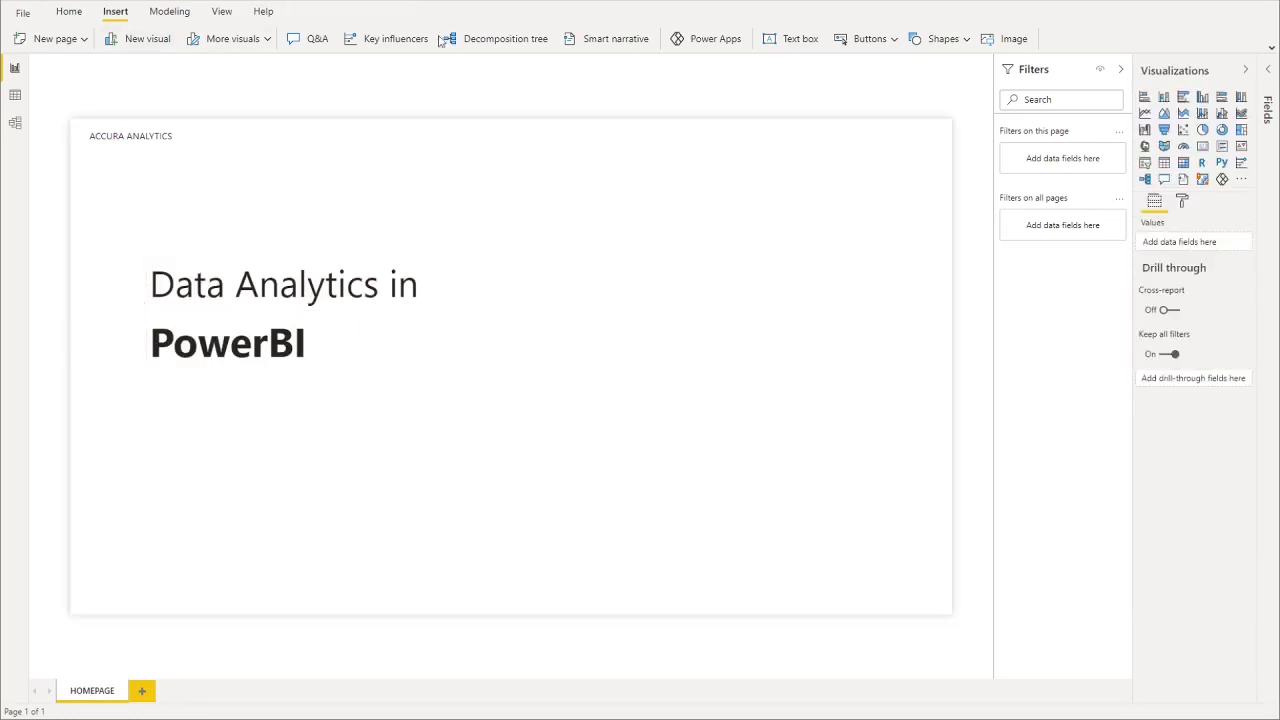
- Insert a text box below "PowerBI" with the paragraph beginning "Power BI provides cloud-based BI (business intelligence) services"
left_click(795, 40)
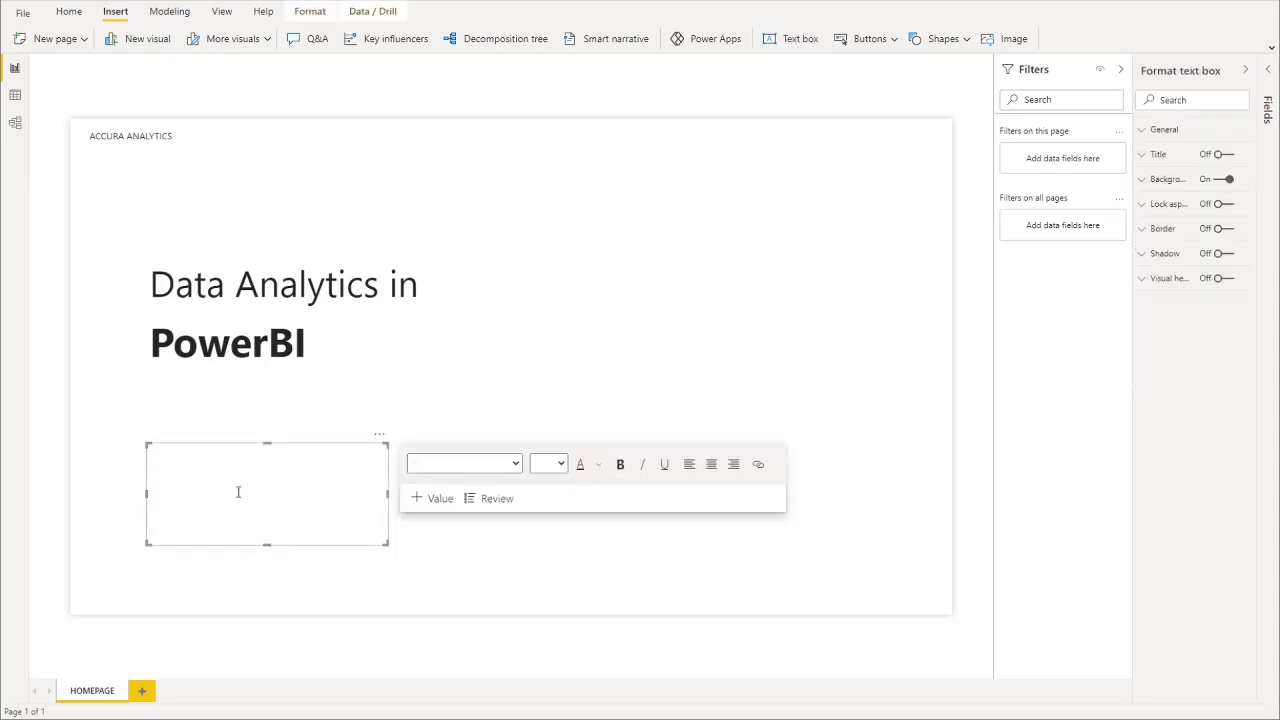
type("Power BI provides cloud-based BI (business intelligence) services, known as \"Power BI Services\", along with a desktop based interface, called \"Power BI Desktop\". It offers data warehouse capabilities including data preparation, data discovery and interactive dashboards.")
key("ctrl+a")
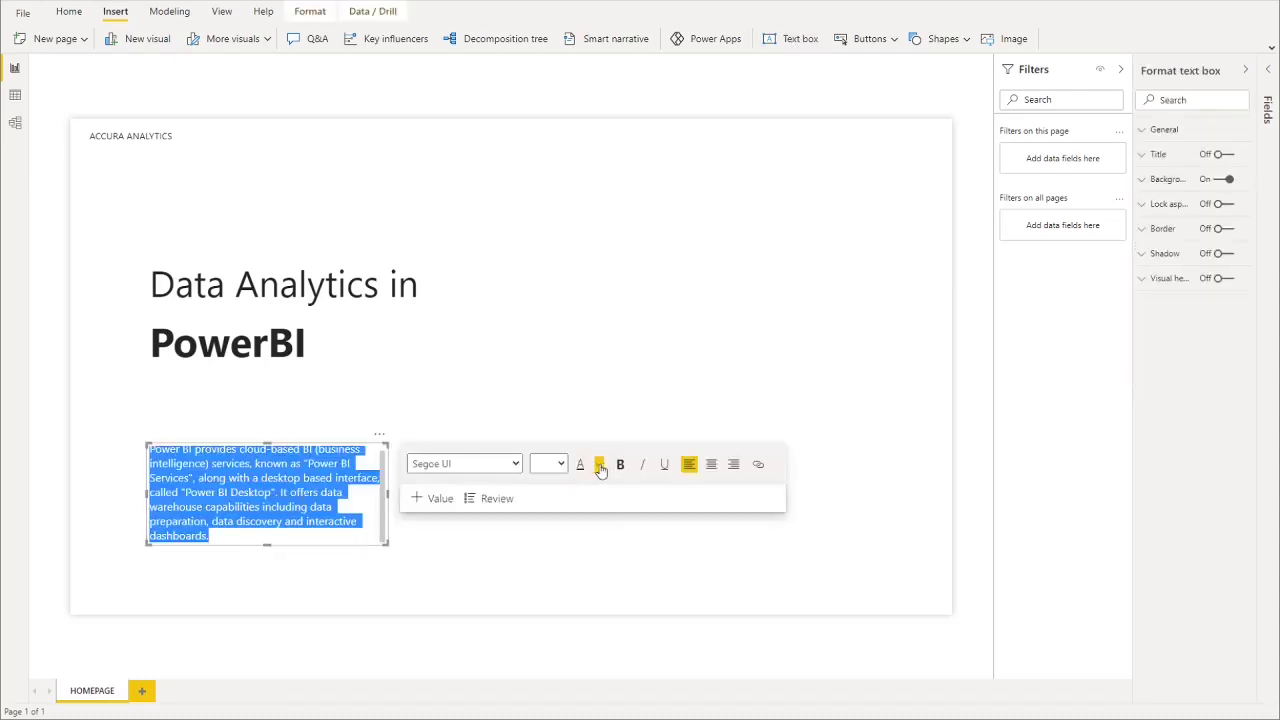
- Change the description paragraph's font color, then widen its box to fit four lines and place it right under "PowerBI"
left_click(597, 466)
left_click(426, 246)
left_click_drag(331, 551, 582, 458)
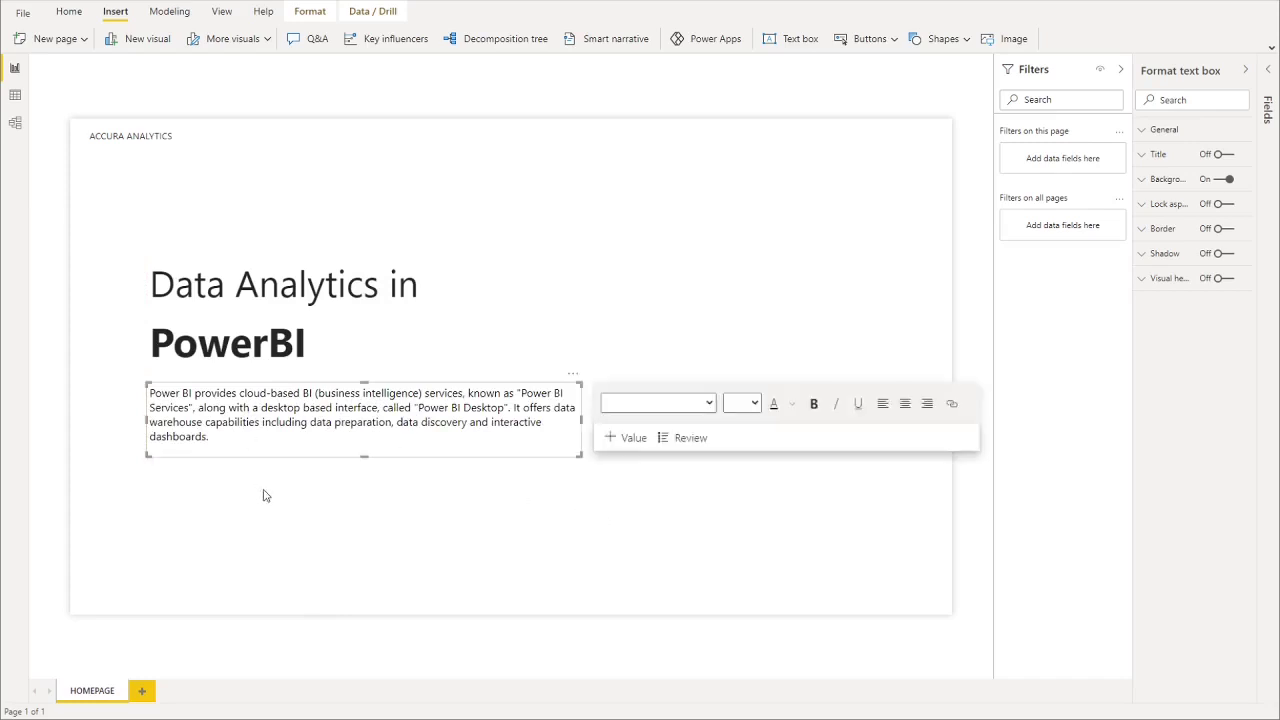
left_click(231, 468)
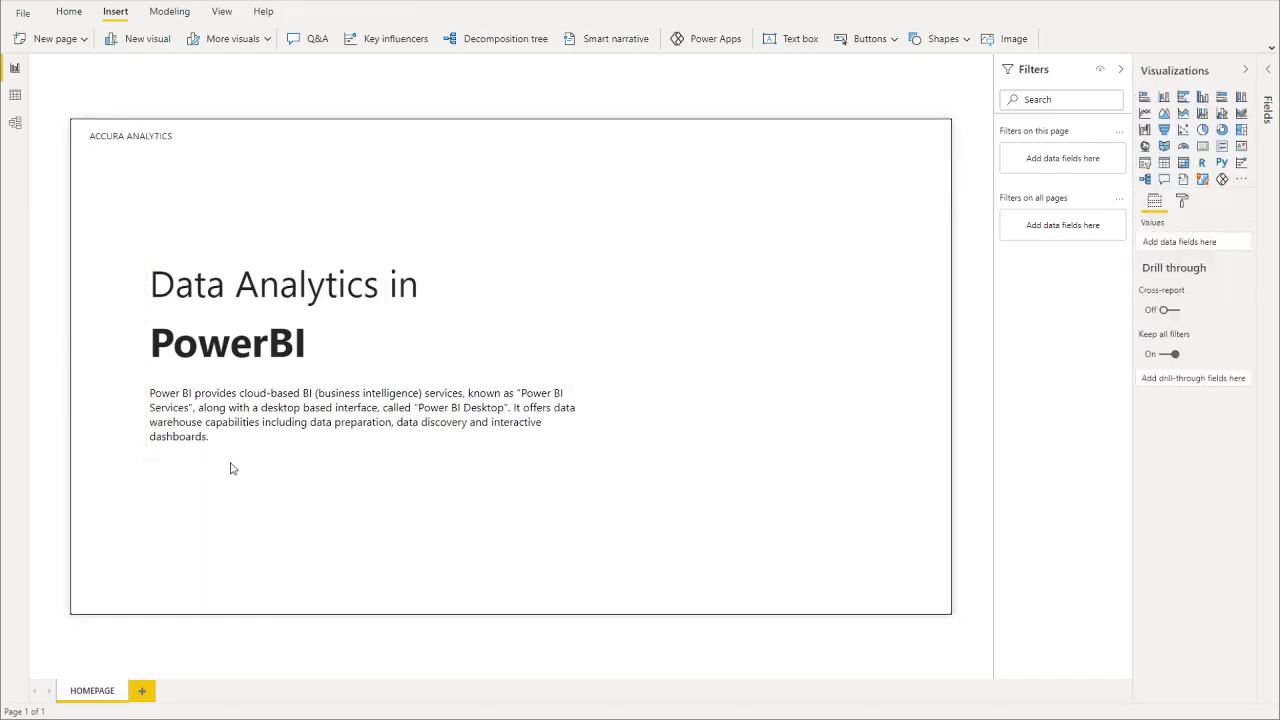
- Insert a text box reading "You can purchase the whole report (.pbix) file. Click below button to purchase." plus a line with the contact e-mail
left_click(792, 40)
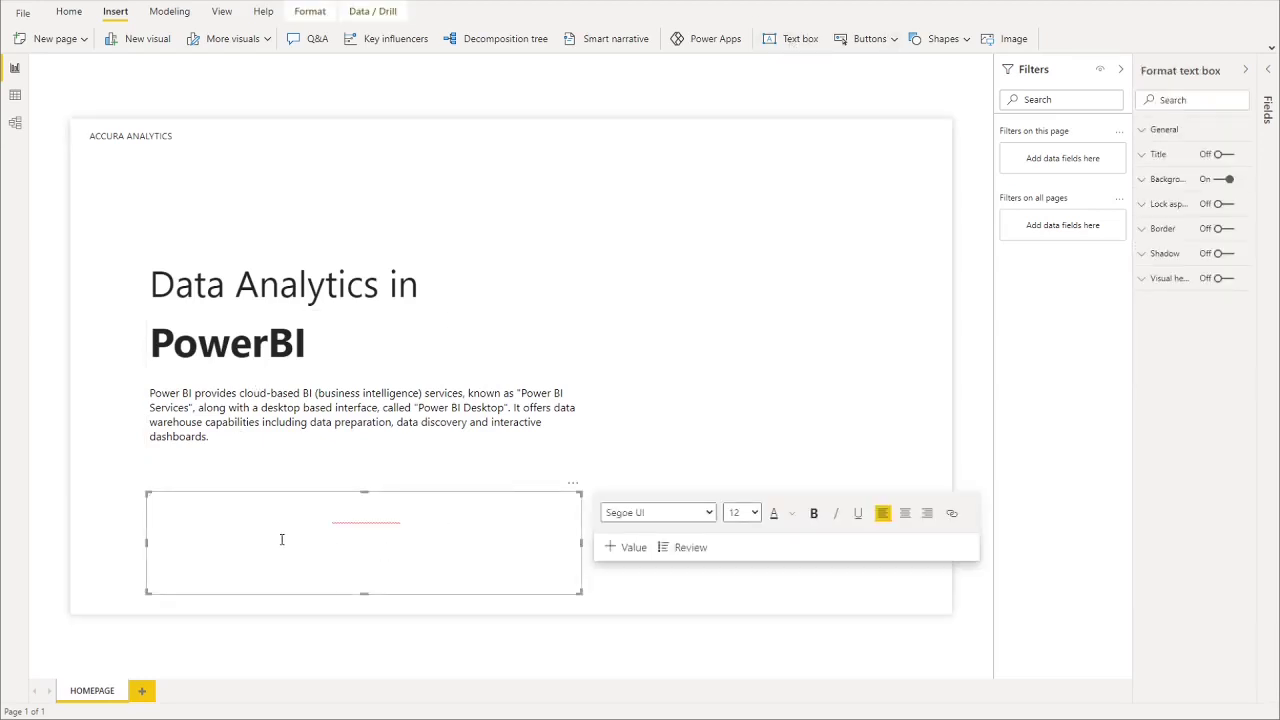
key("ctrl+v")
key("ctrl+a")
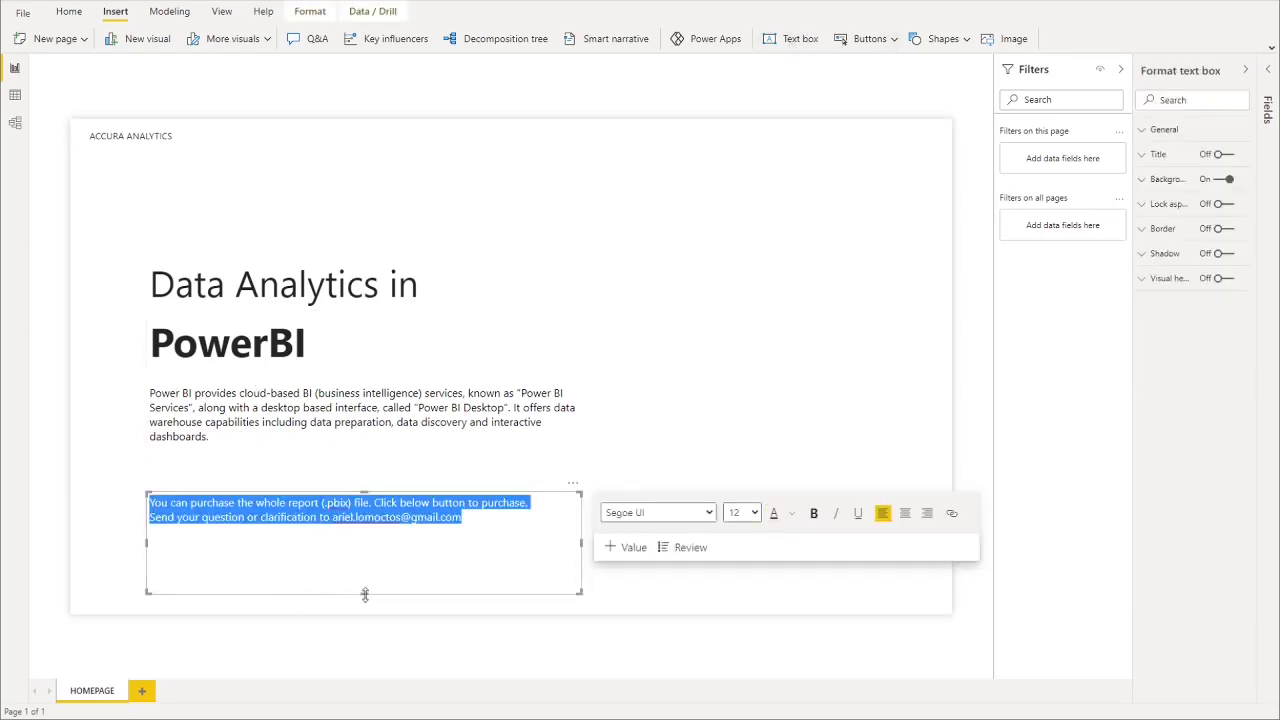
- Shorten the purchase note's text box to its two lines and move it up just below the description paragraph
left_click_drag(365, 595, 351, 538)
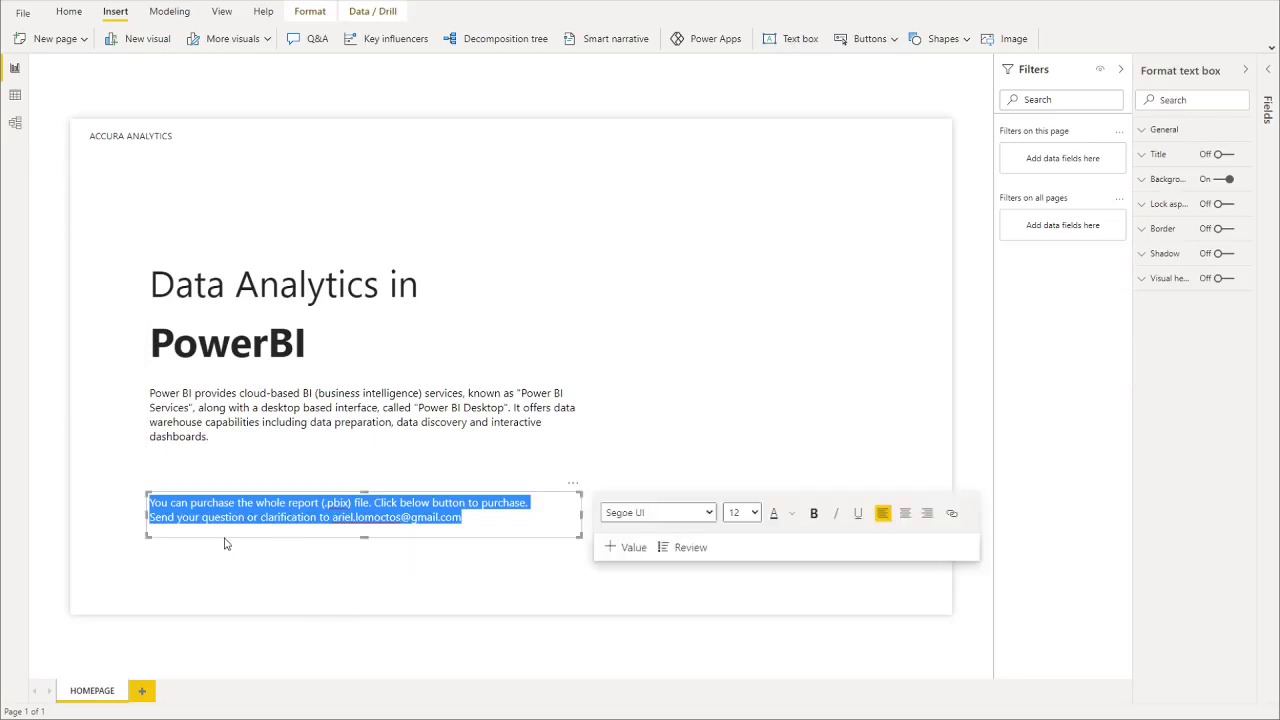
left_click(223, 539)
left_click_drag(216, 532, 214, 506)
left_click(764, 375)
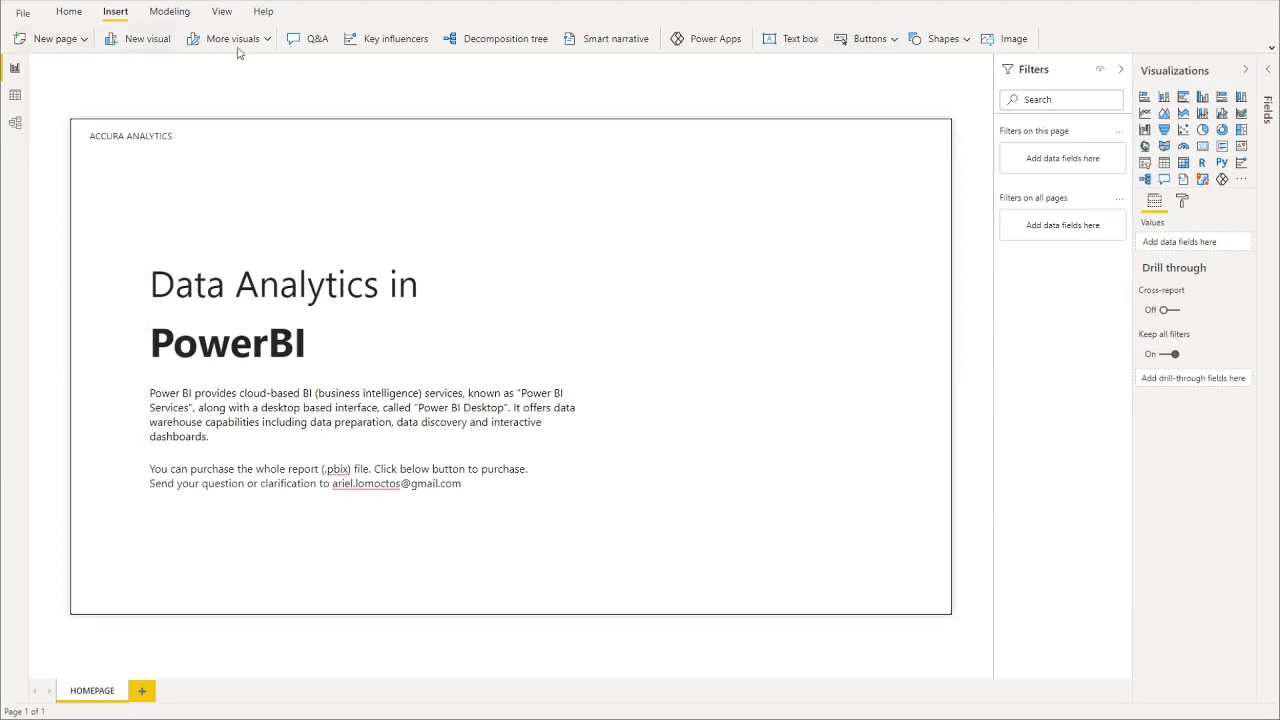
- Insert a blank button below the purchase note and size it to about a third of the description's width
left_click(869, 38)
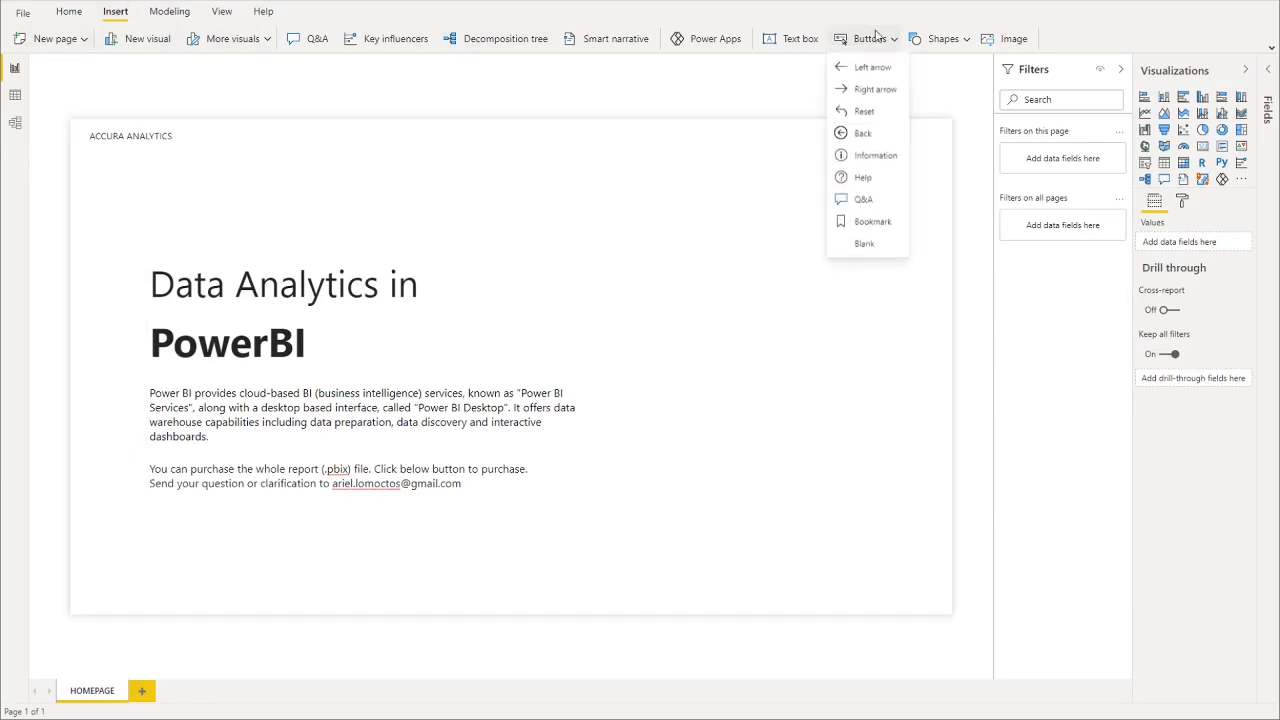
left_click(864, 244)
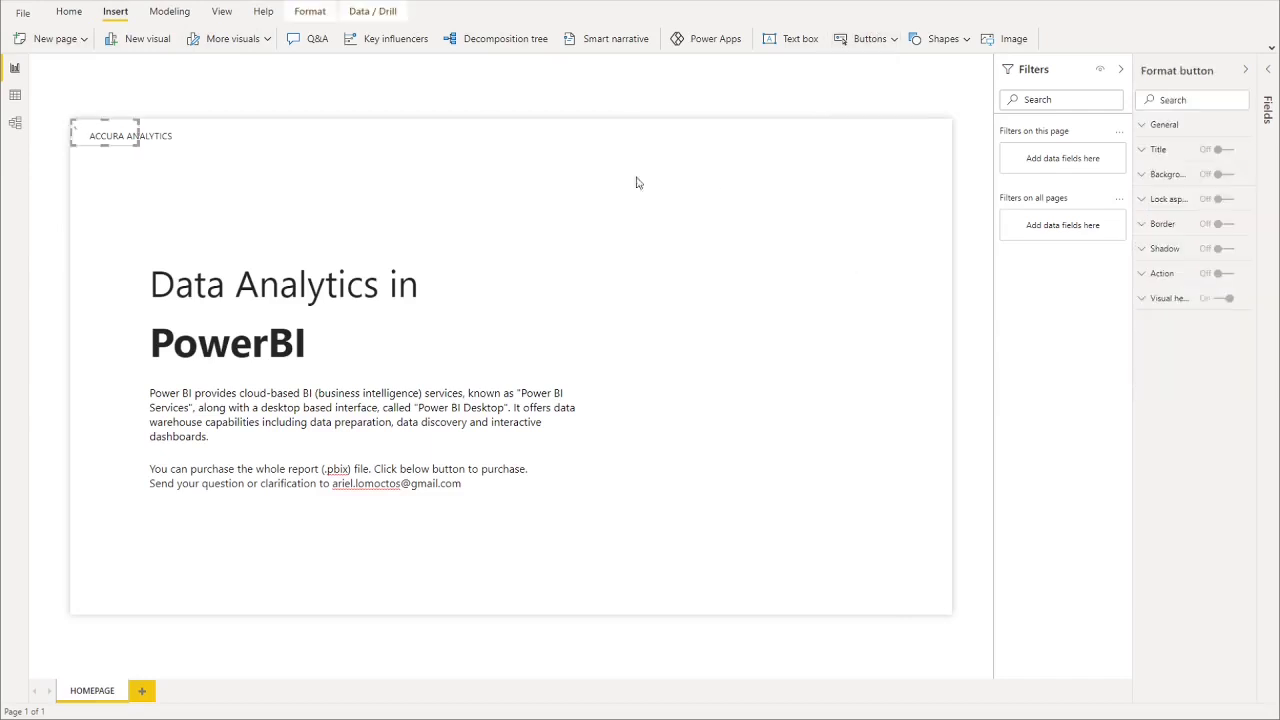
left_click_drag(102, 143, 348, 534)
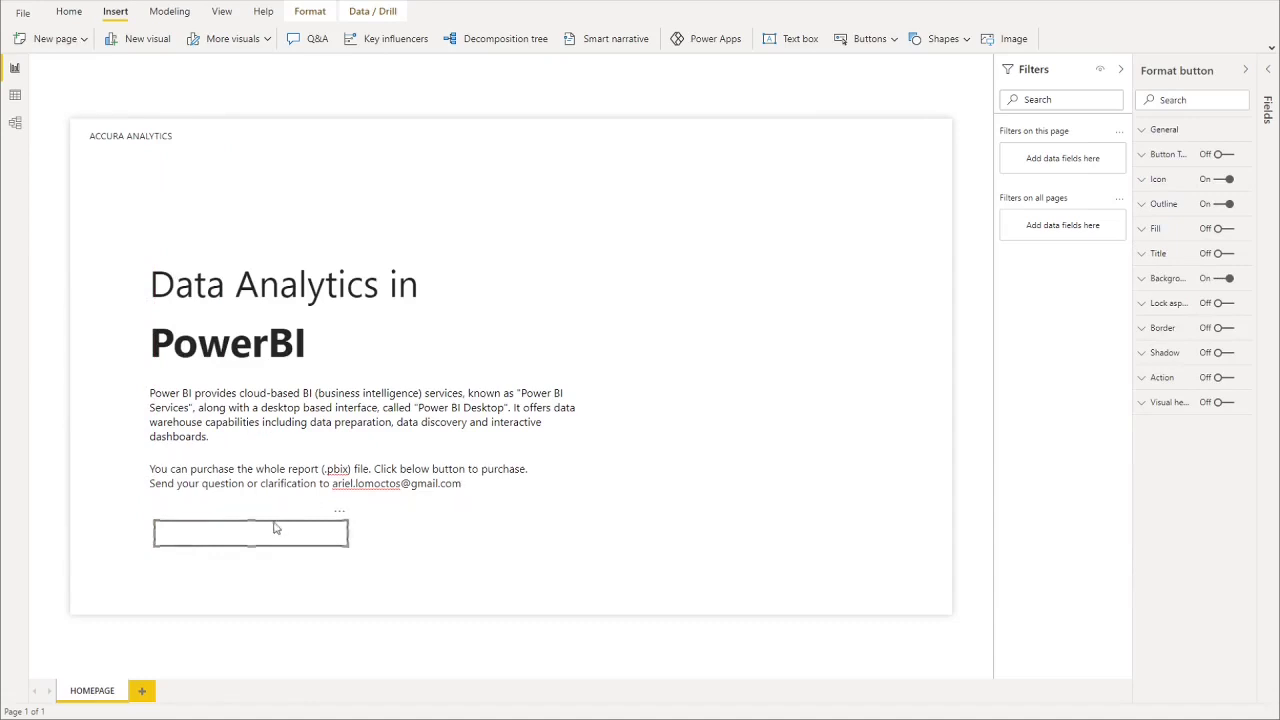
left_click_drag(347, 532, 298, 533)
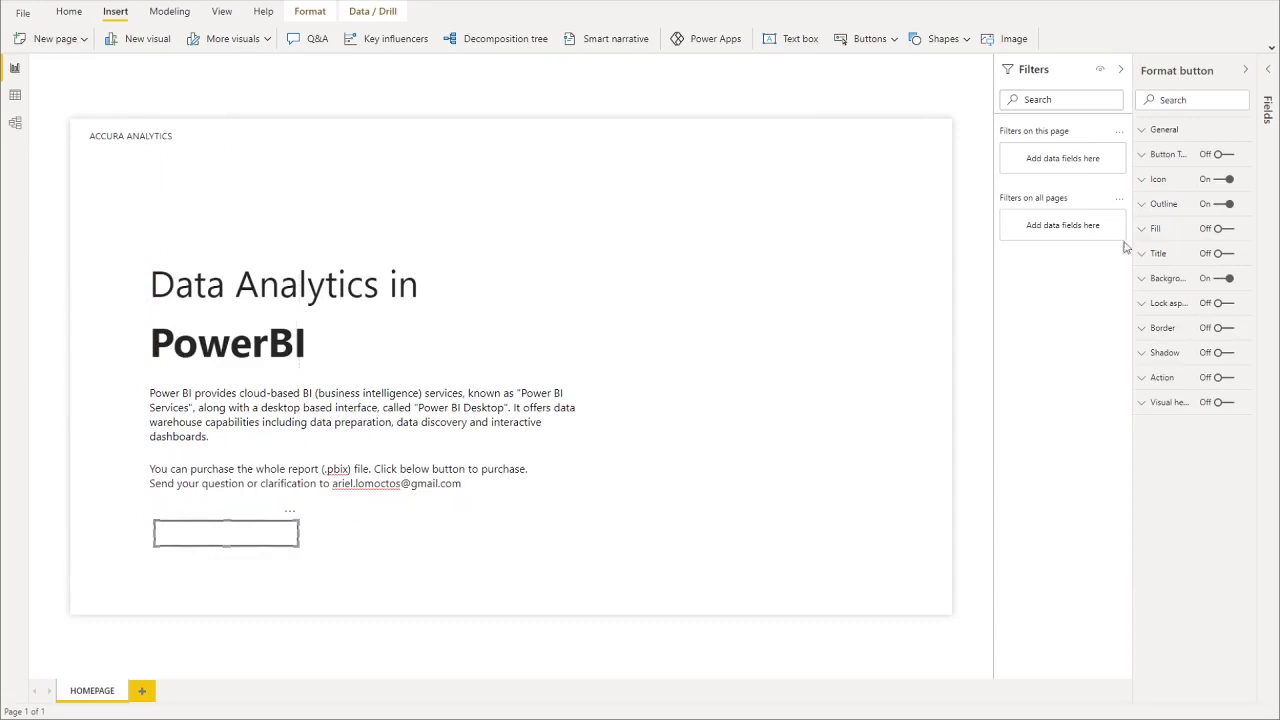
- Turn on the button's text, with "Purchase Report" for the default state and "Direct to Payhip" on hover
left_click(1216, 157)
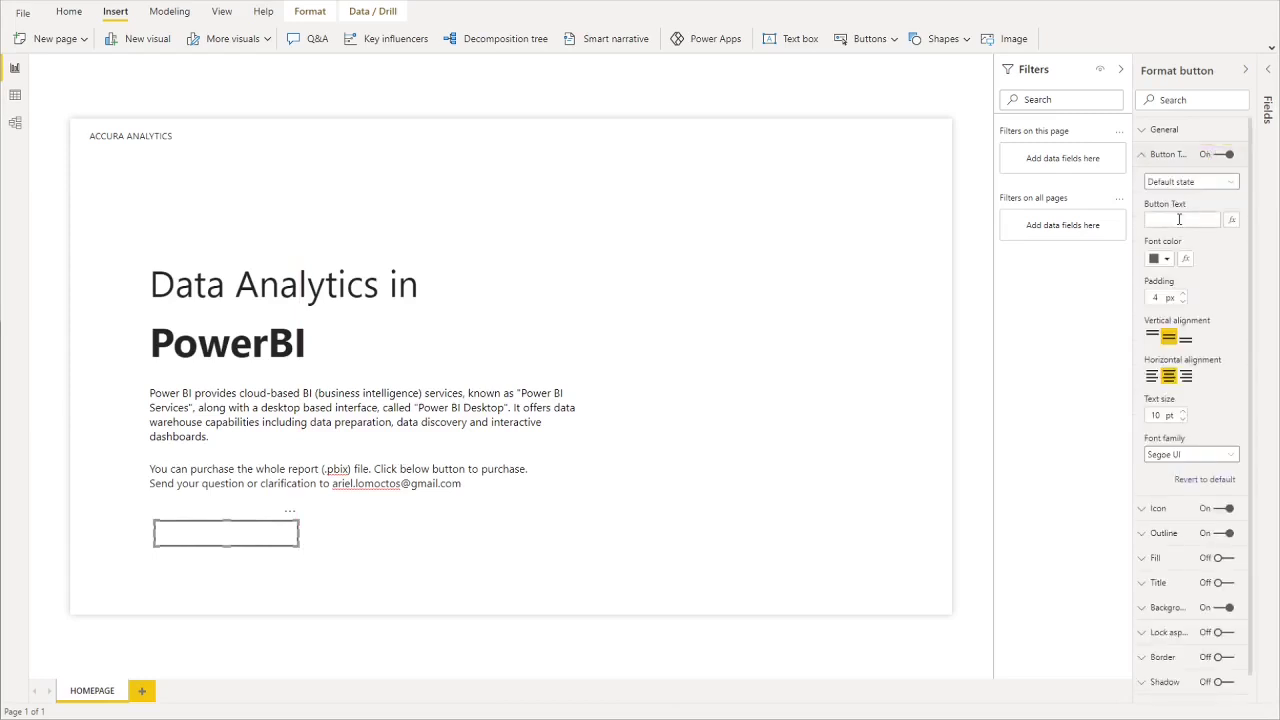
left_click(1181, 219)
left_click(1188, 182)
left_click(1212, 215)
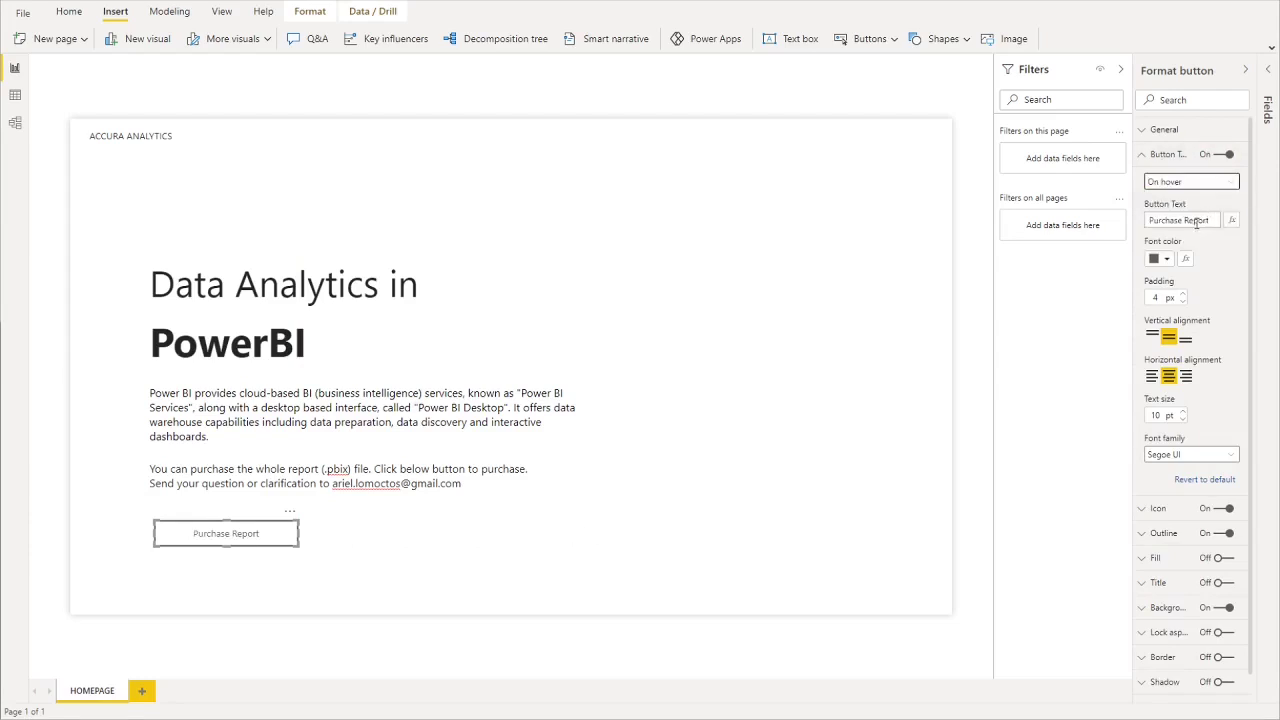
left_click(1199, 224)
key("ctrl+a")
type("Di")
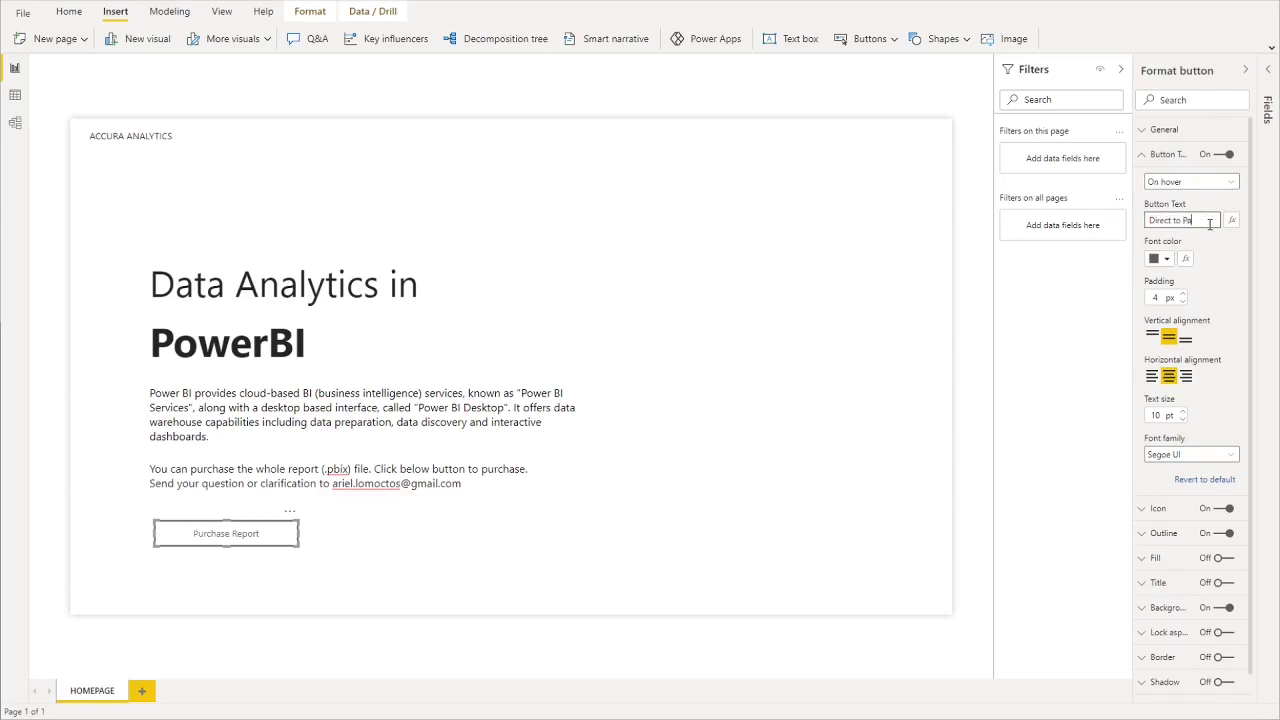
left_click(892, 407)
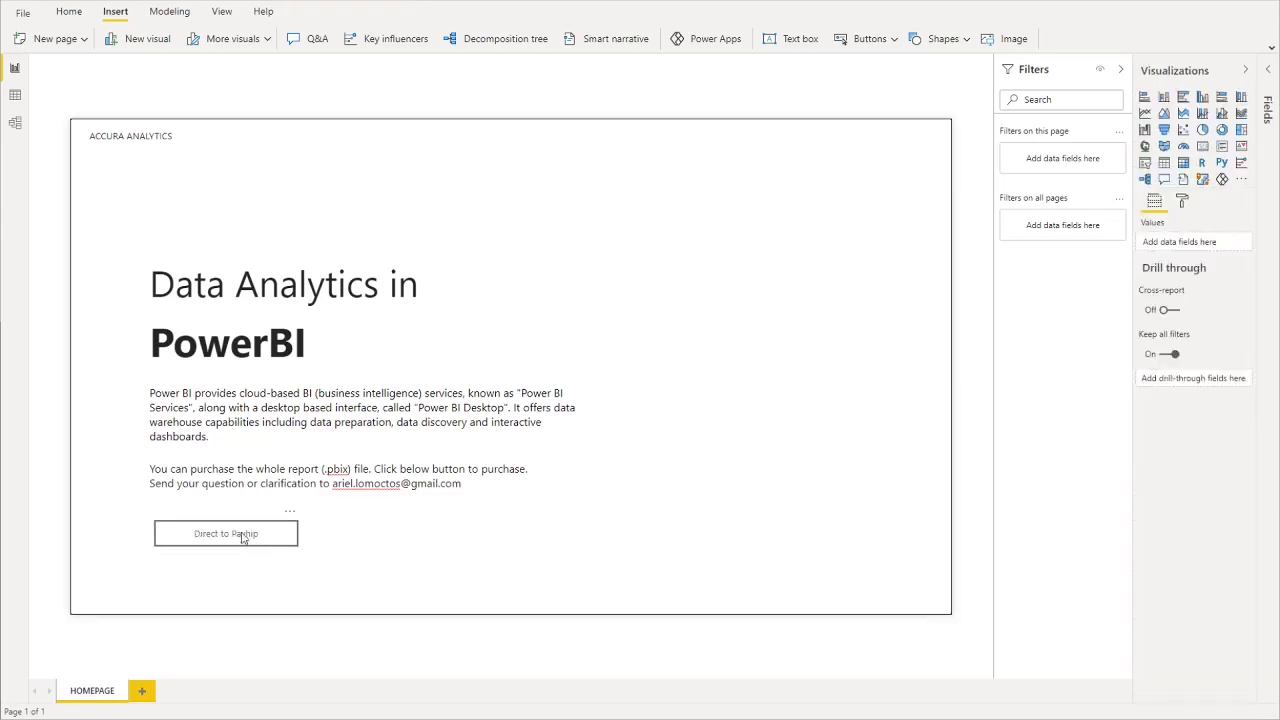
left_click(241, 538)
left_click(243, 540)
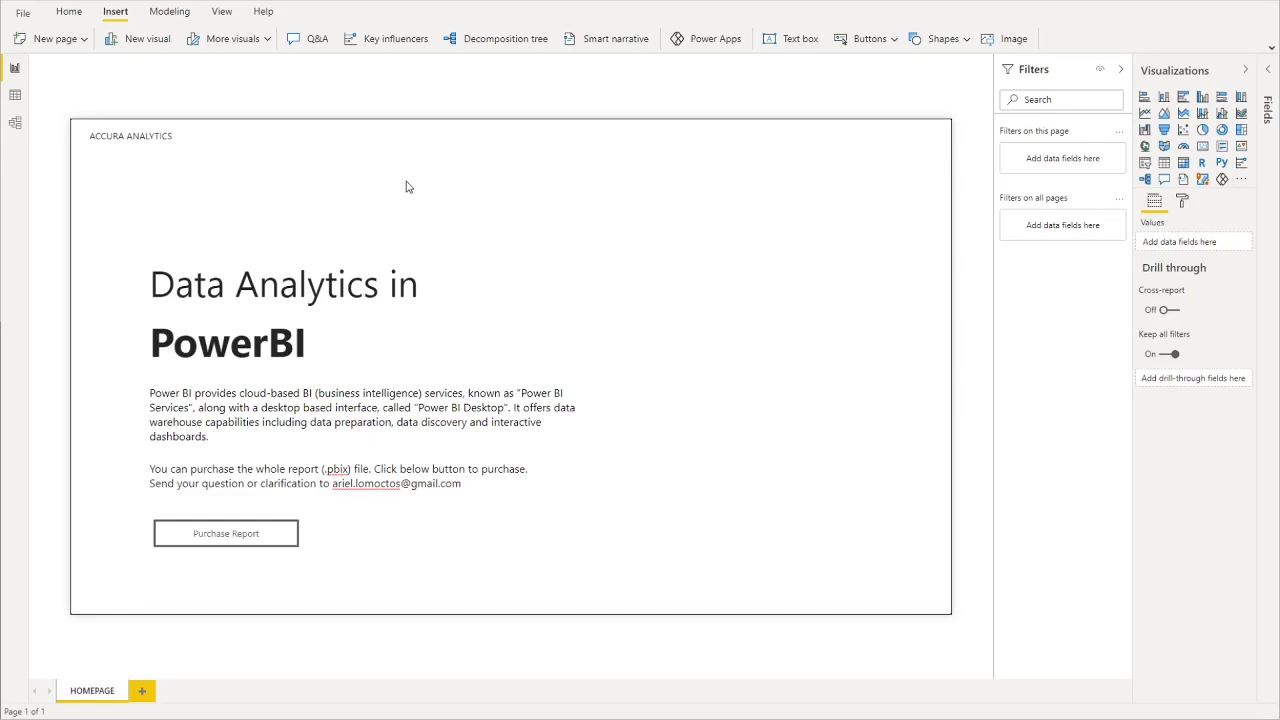
left_click(266, 533)
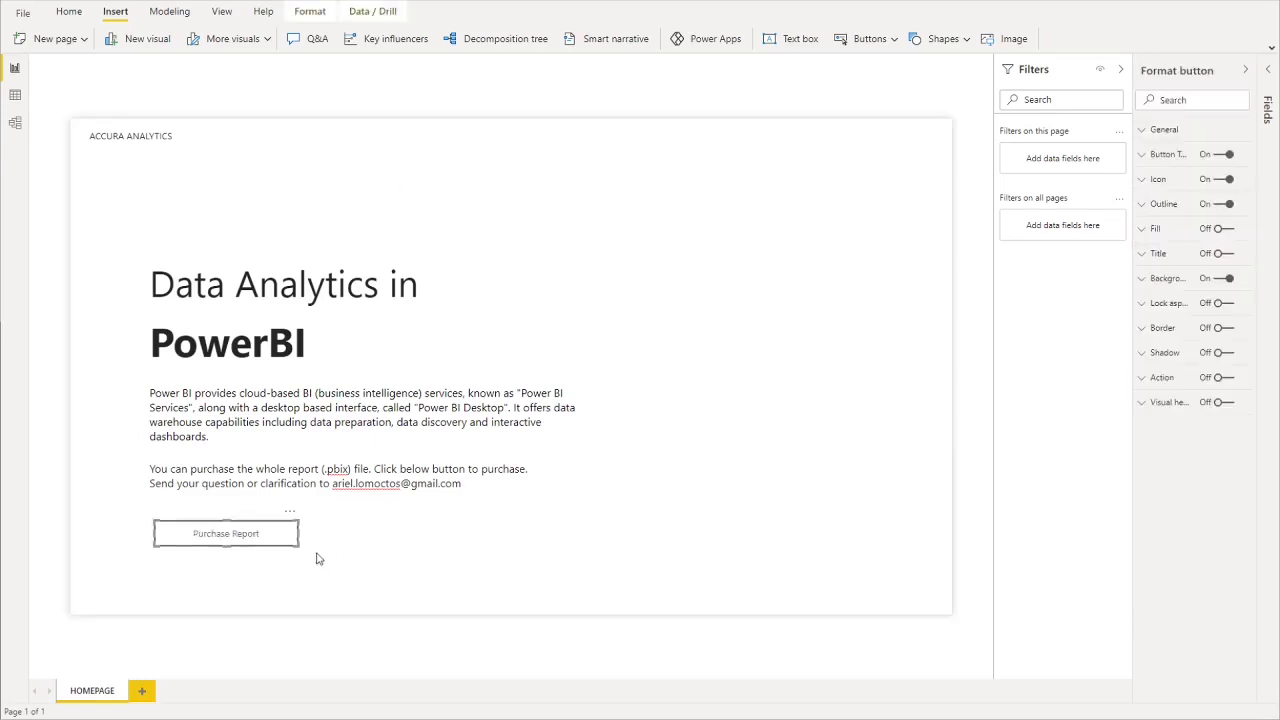
left_click(679, 210)
- Insert another blank button and place it near the middle of the page's upper edge
left_click(862, 39)
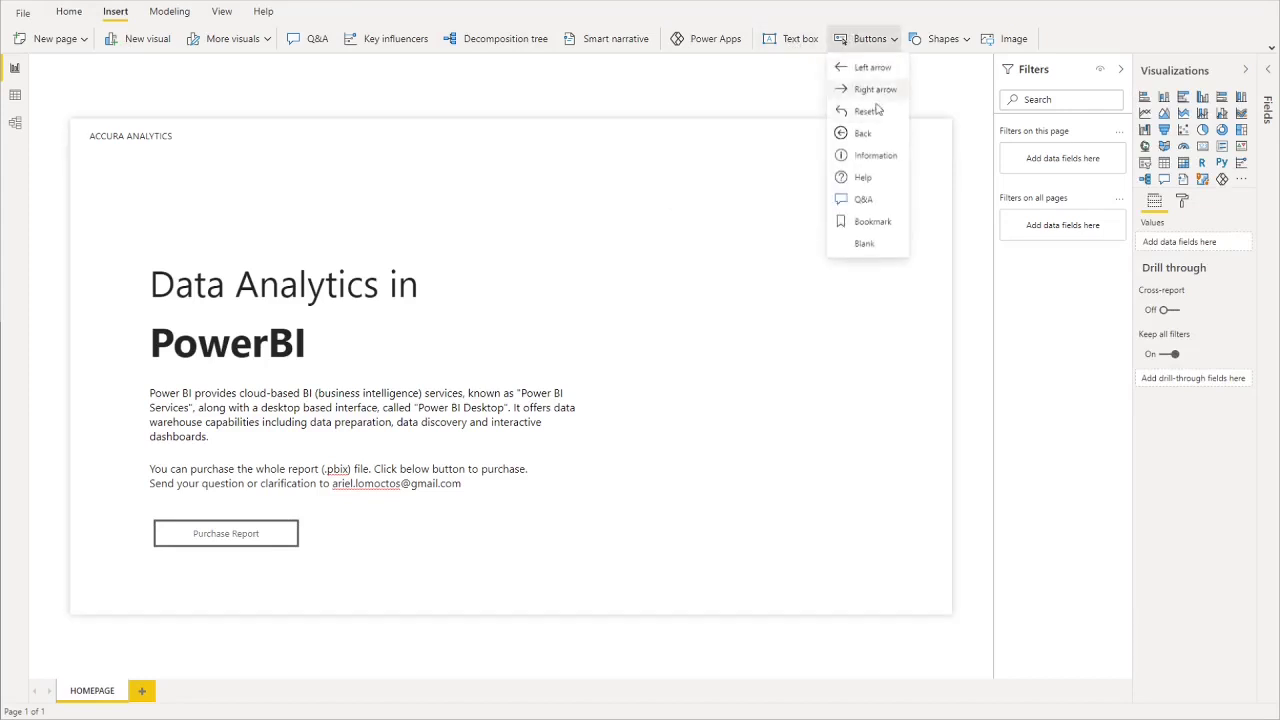
left_click(846, 246)
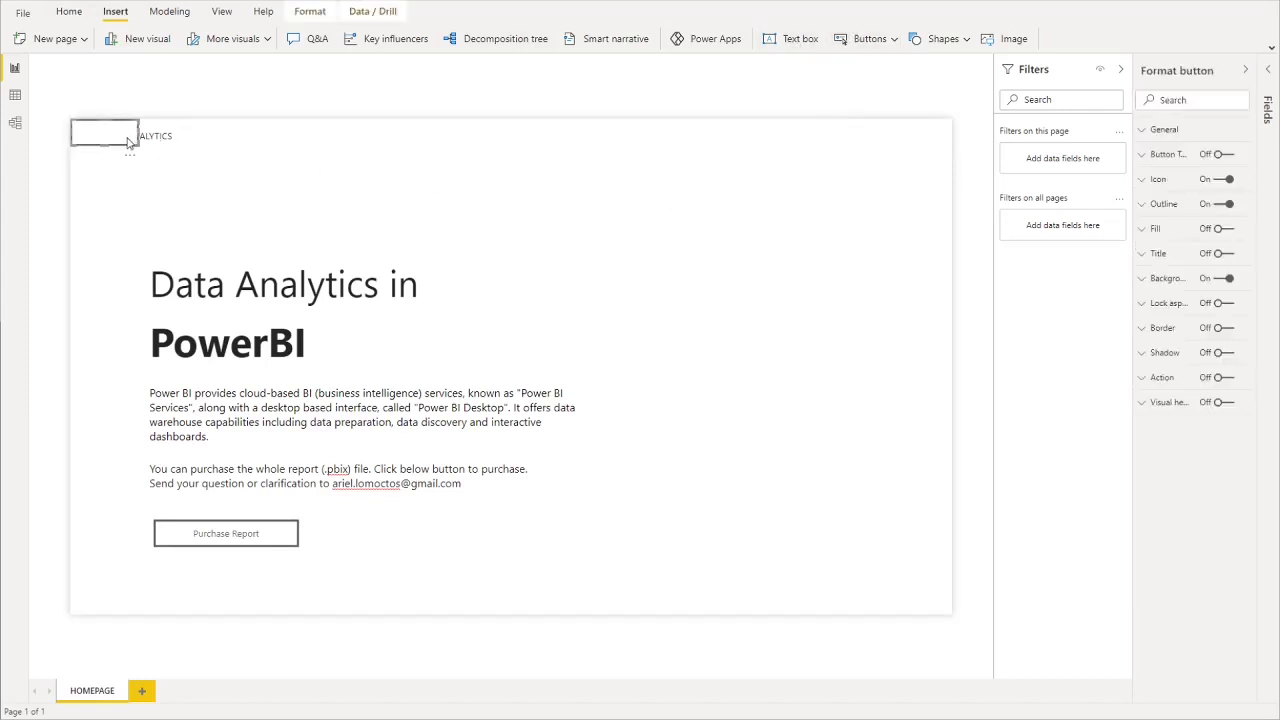
left_click_drag(110, 141, 502, 151)
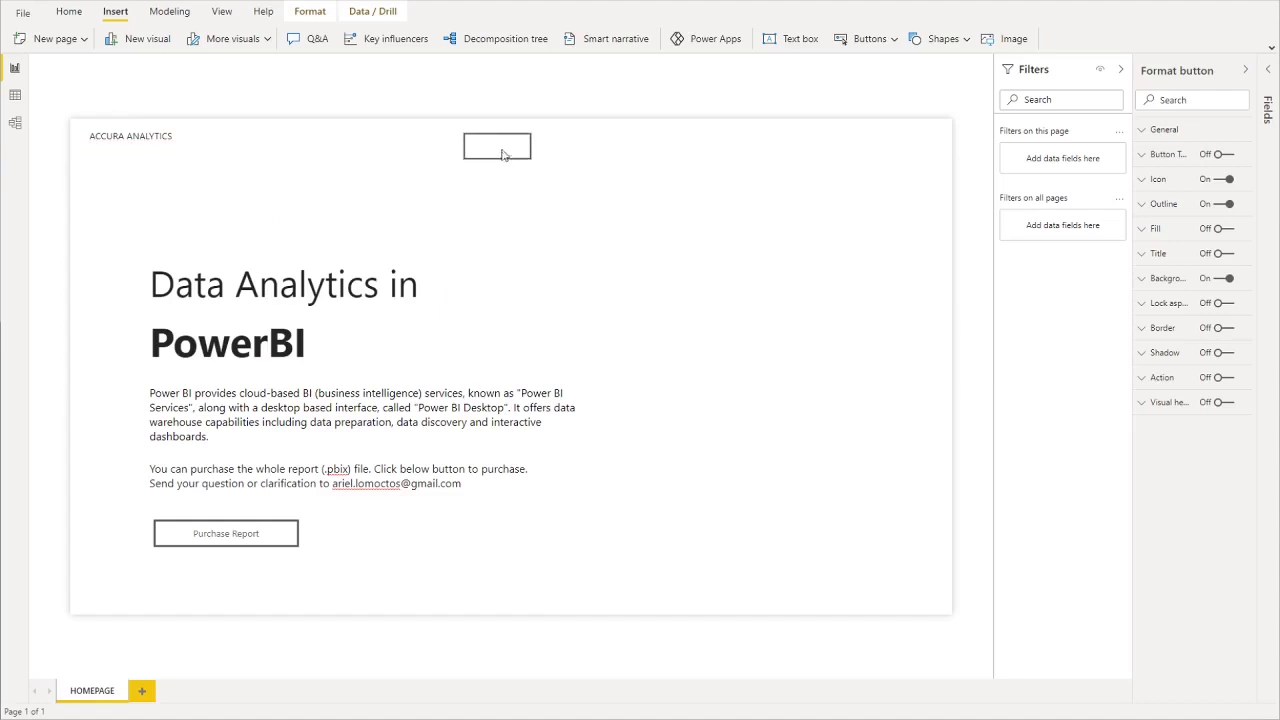
- Turn on the new button's text and set it to "Home"
left_click(1165, 156)
left_click(1228, 155)
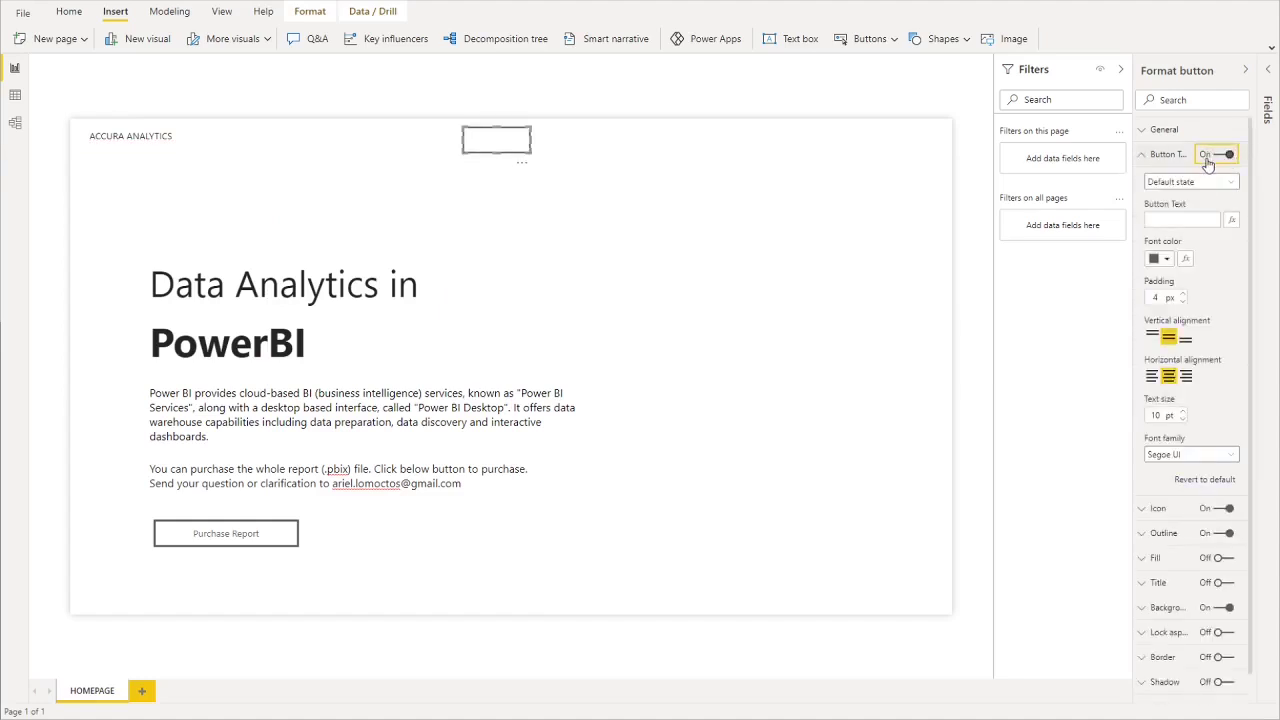
left_click(1168, 220)
left_click(1167, 219)
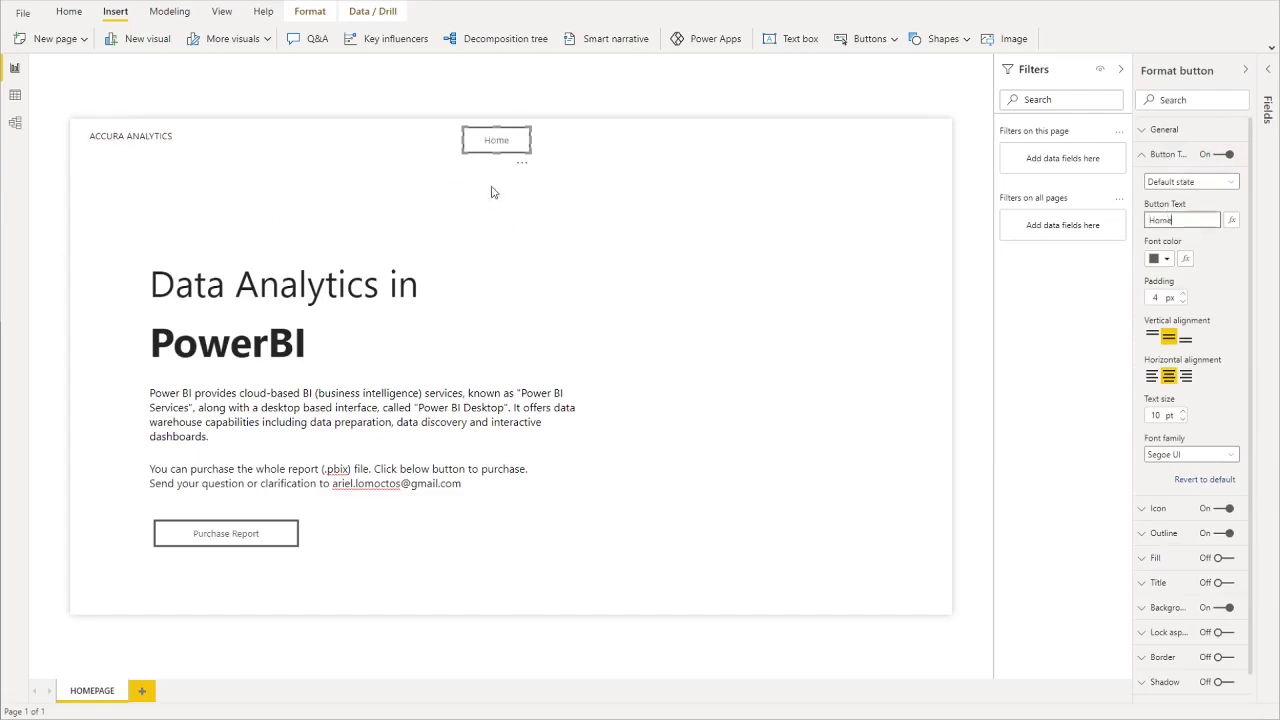
- Duplicate the "Home" button, set the two side by side, and change the second one's text to "Executive Summary"
left_click_drag(500, 146, 541, 161)
key("ctrl+v")
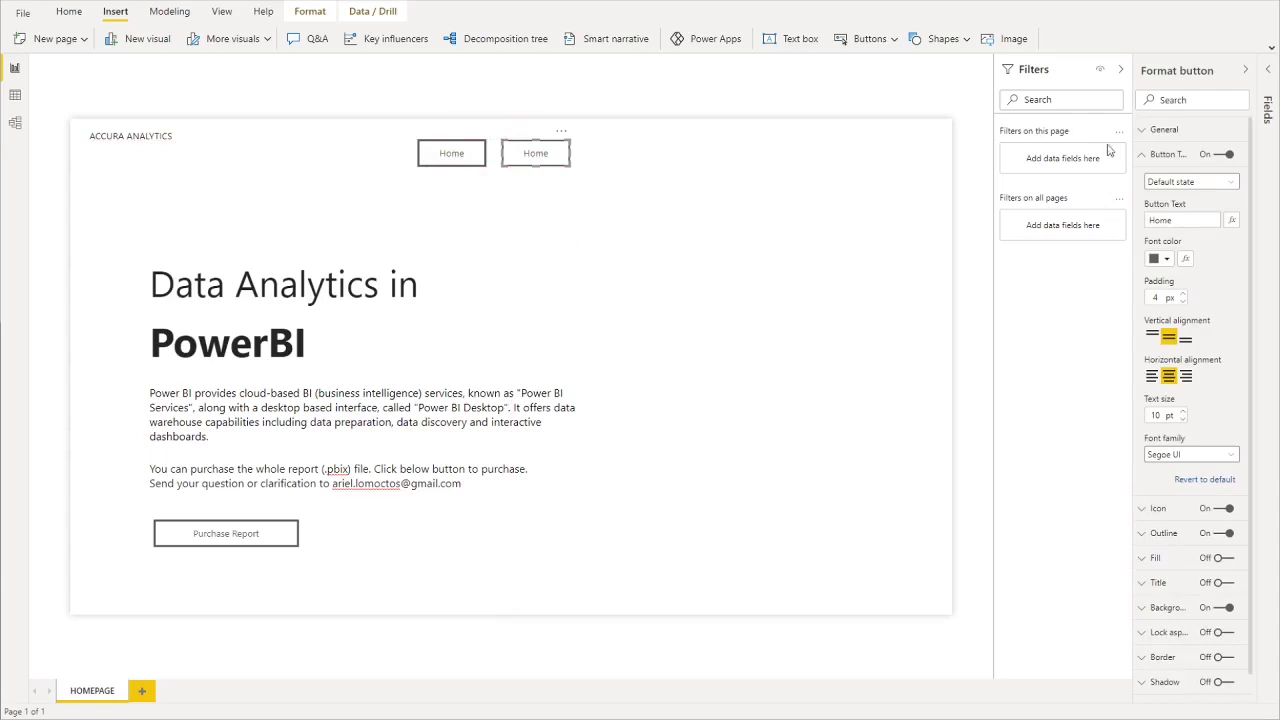
double_click(1183, 220)
type("F")
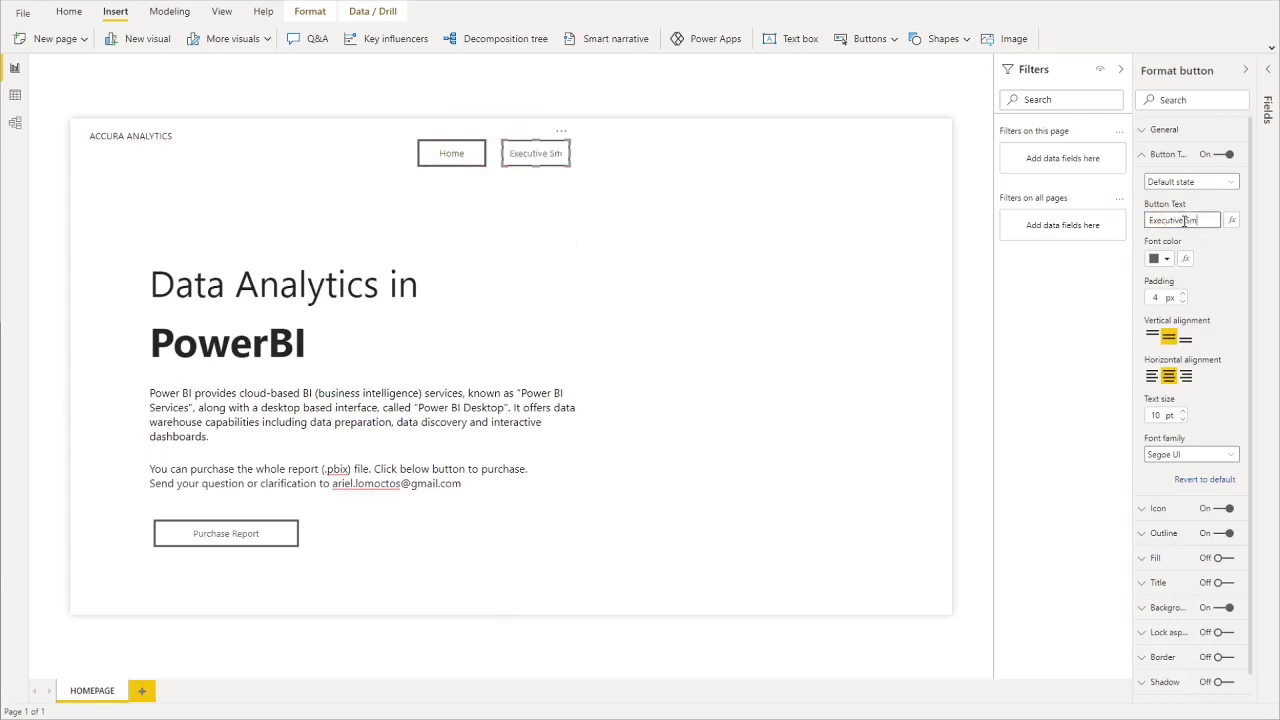
key("BackSpace")
type("ummary")
- Duplicate the "Executive Summary" button, place the copy beside it, and change the copy's text to "Financial Performance"
left_click_drag(569, 154, 683, 161)
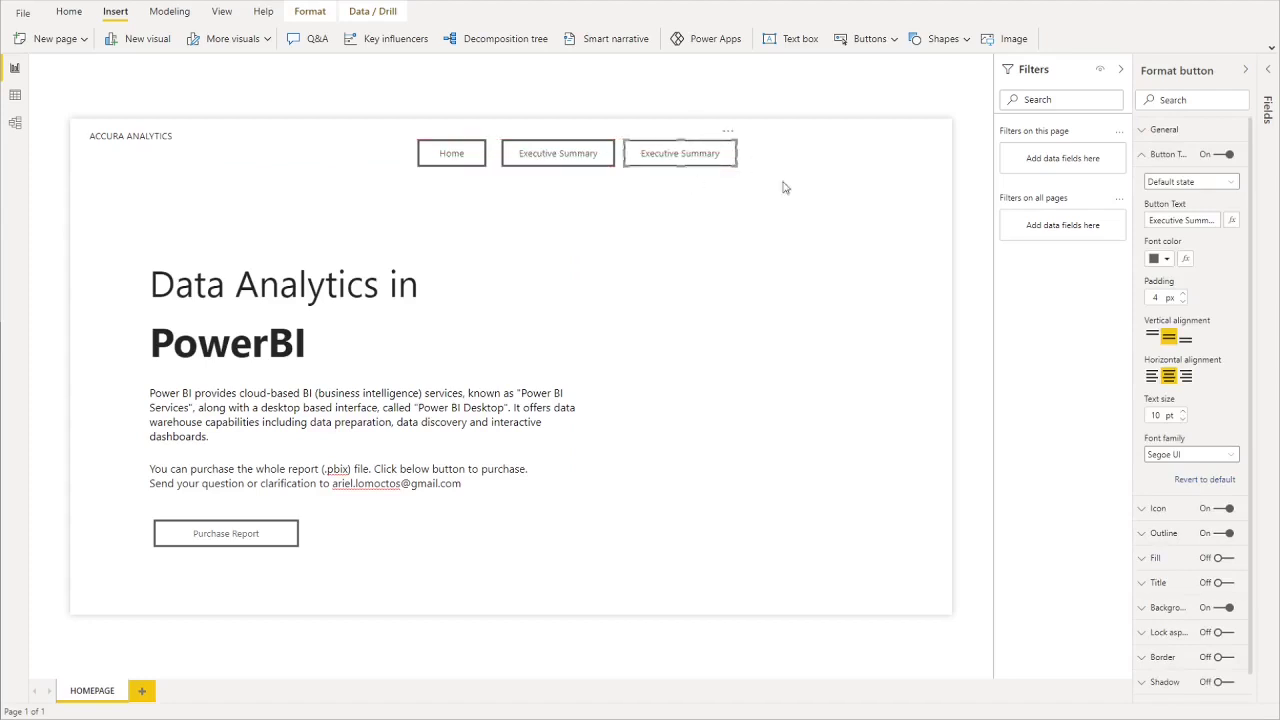
left_click(1188, 224)
type("Fina")
type("ncial Performance")
- Duplicate the "Financial Performance" button, place the copy beside it, and change the copy's text to "Sales Performance"
left_click(708, 153)
key("ctrl+c")
key("ctrl+v")
left_click_drag(680, 166, 801, 163)
left_click(1189, 220)
type("Sales Performance")
left_click(866, 223)
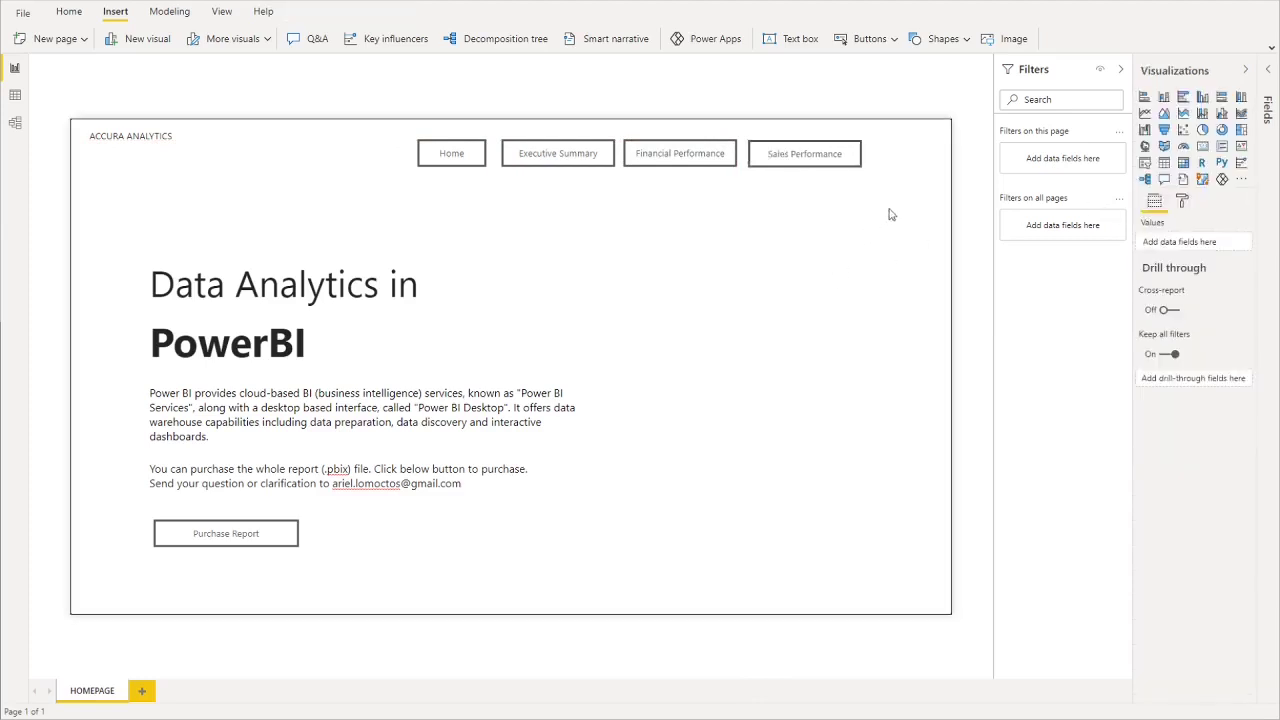
- Distribute the four navigation buttons horizontally with even spacing
left_click_drag(921, 207, 281, 135)
left_click(322, 13)
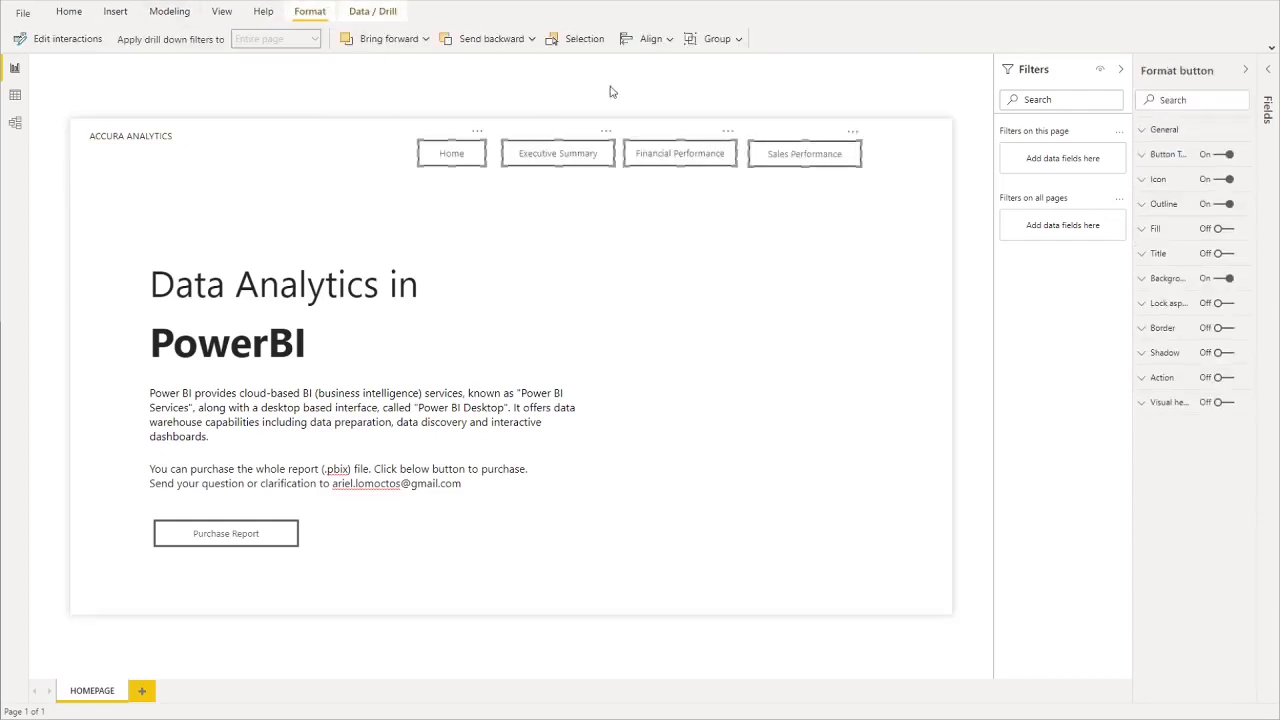
left_click(662, 42)
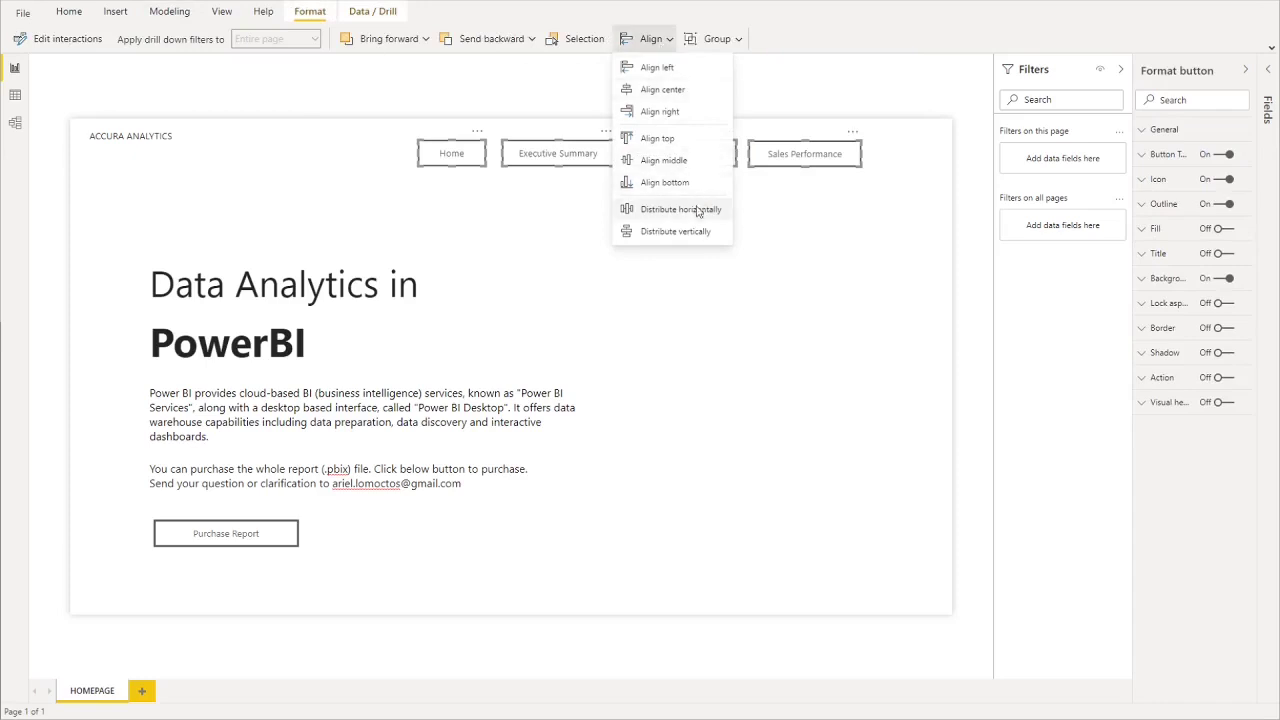
left_click(697, 219)
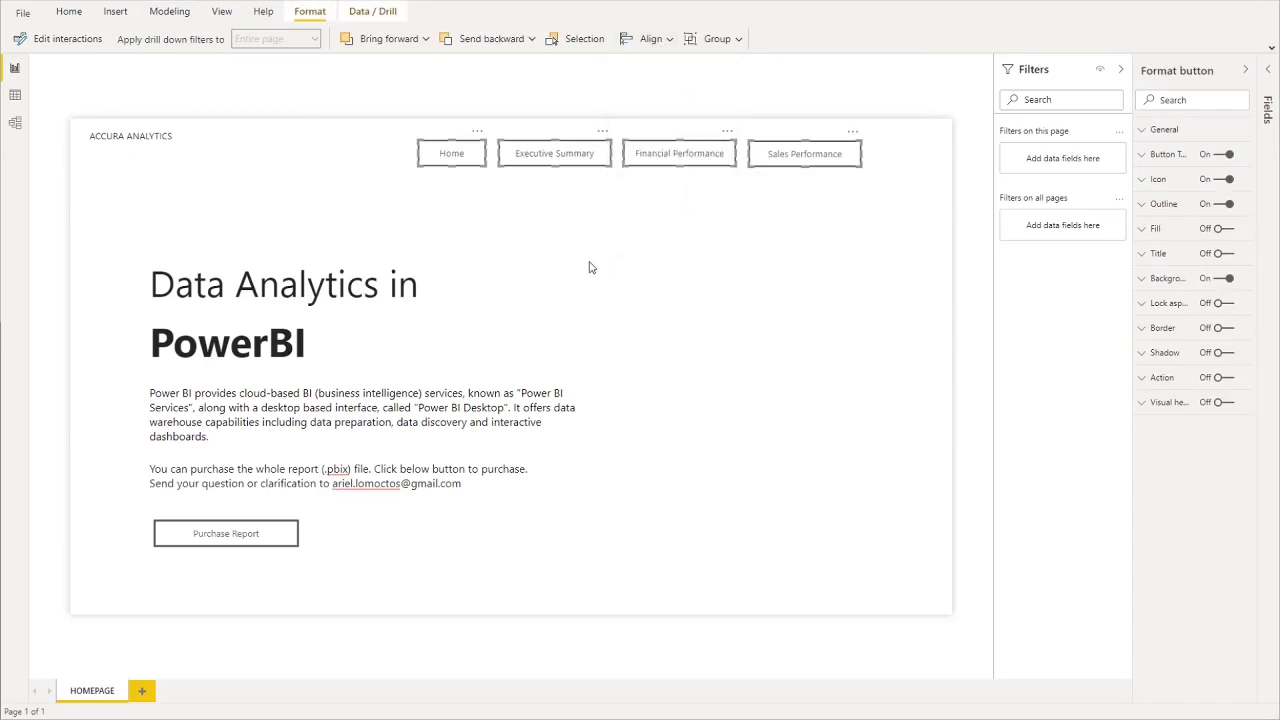
- Move the ACCURA ANALYTICS title level with the navigation buttons, set its font size to 18, and widen its text box to fit
left_click(251, 163)
left_click(166, 153)
left_click(190, 166)
left_click(171, 157)
left_click_drag(171, 157, 192, 170)
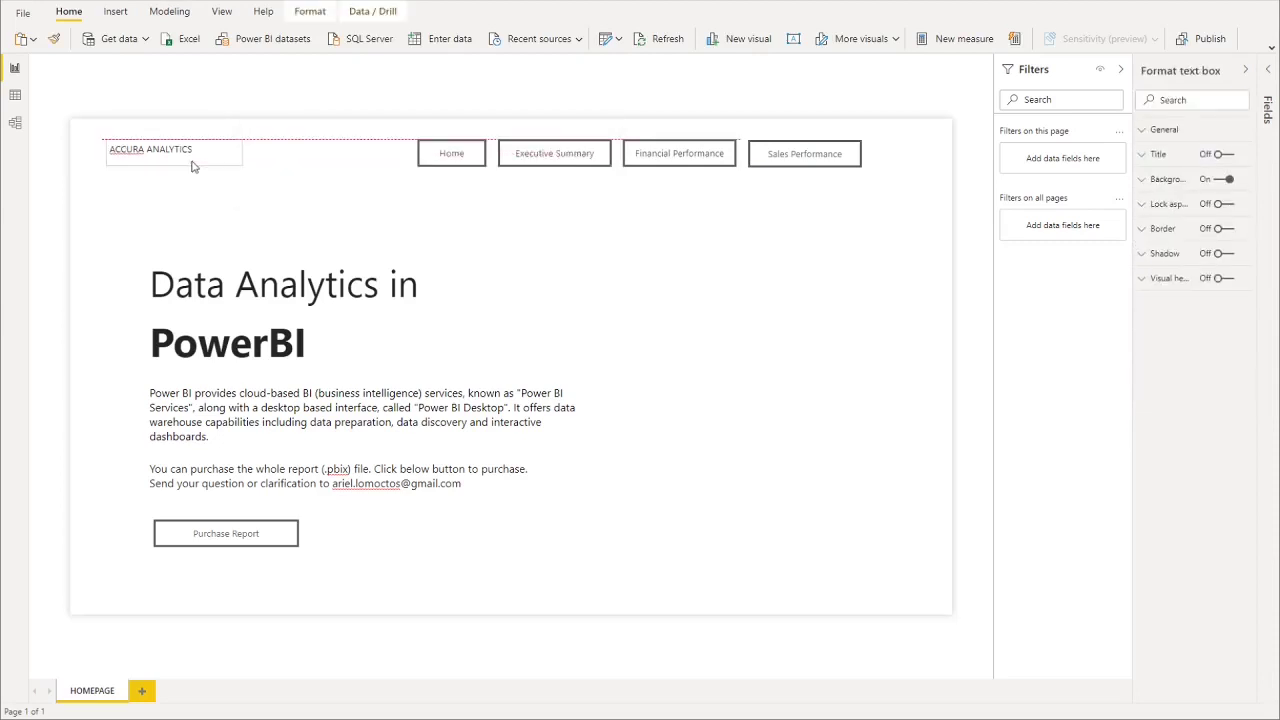
key("ctrl+a")
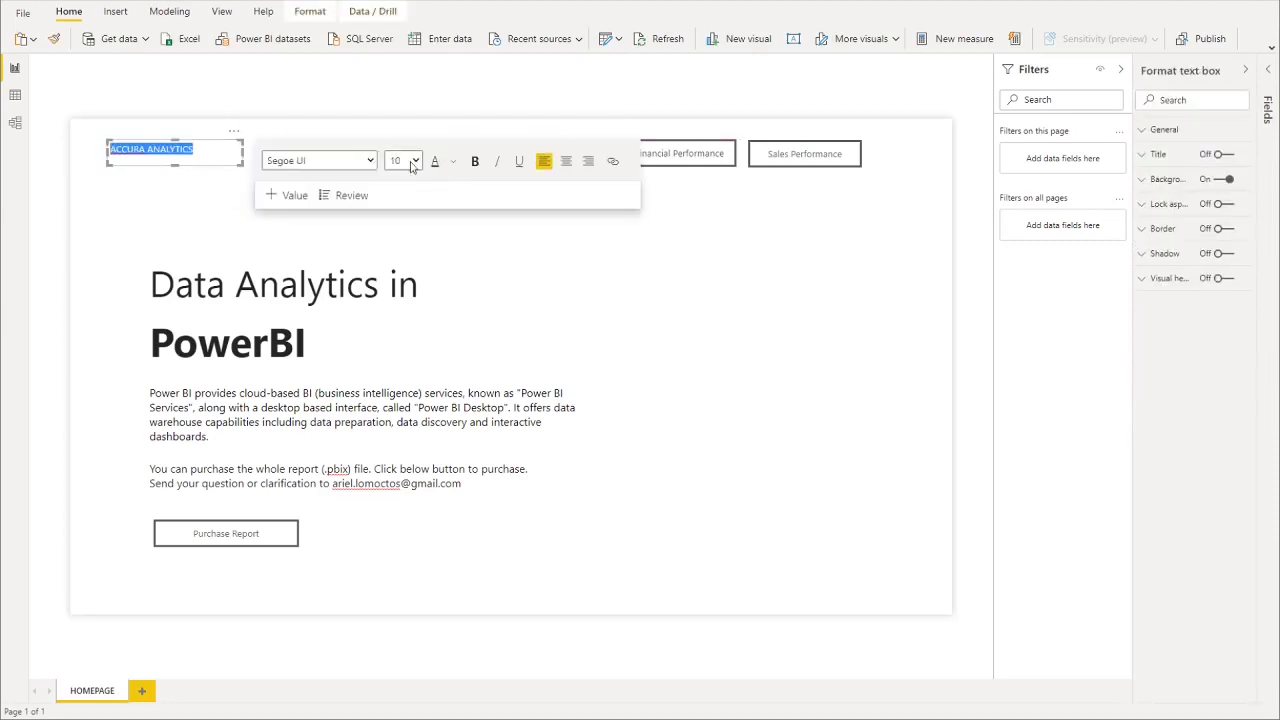
left_click(399, 295)
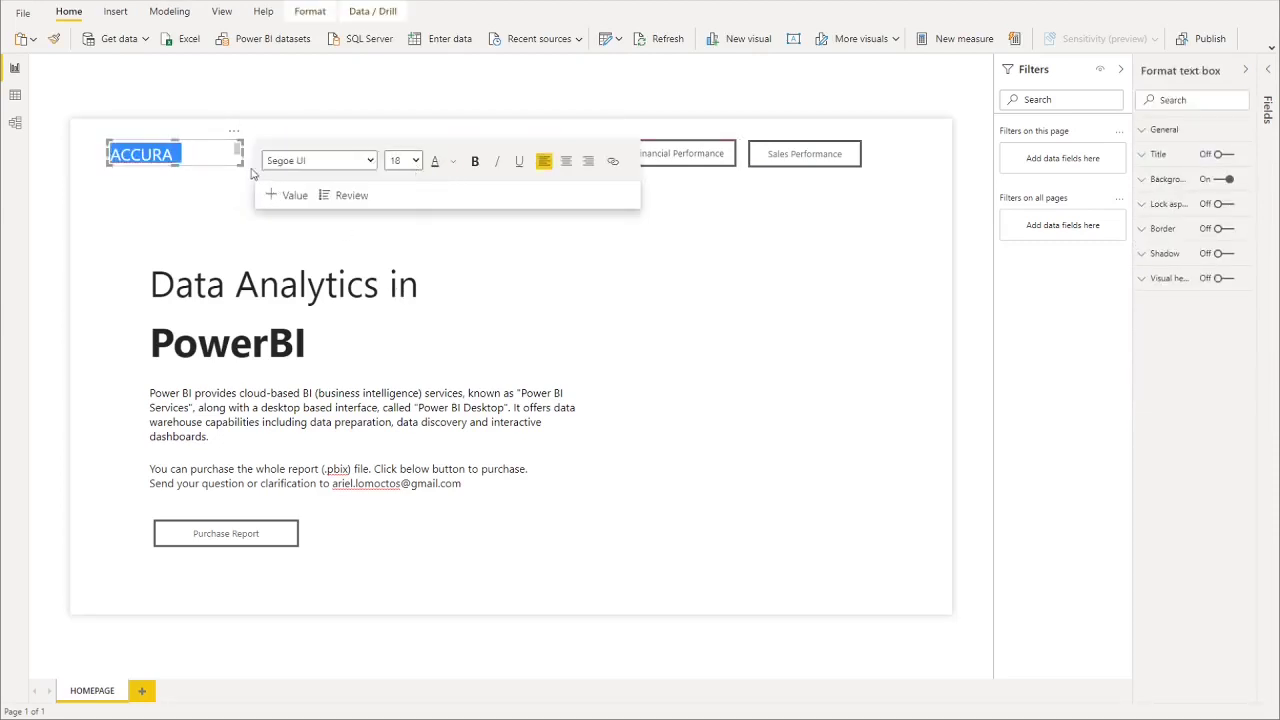
left_click_drag(242, 163, 291, 174)
left_click(237, 173)
left_click(196, 220)
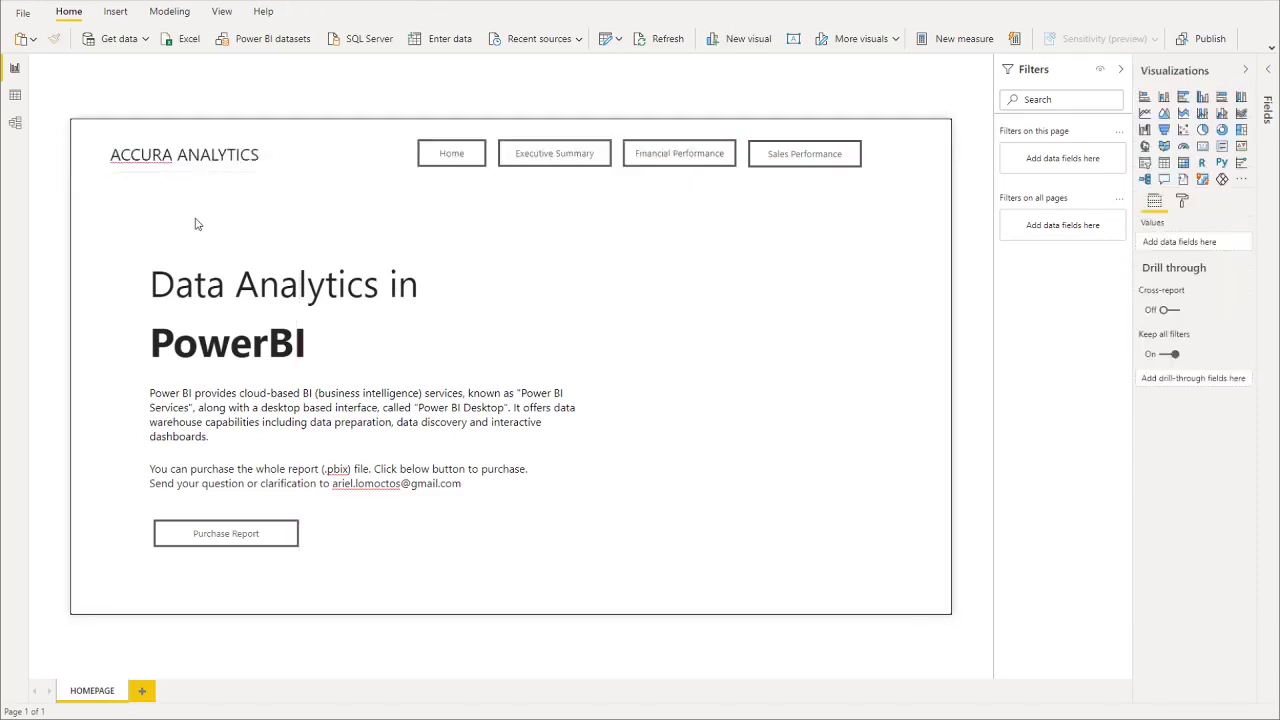
- Insert a line shape and move it to the empty area below the navigation buttons
left_click(116, 12)
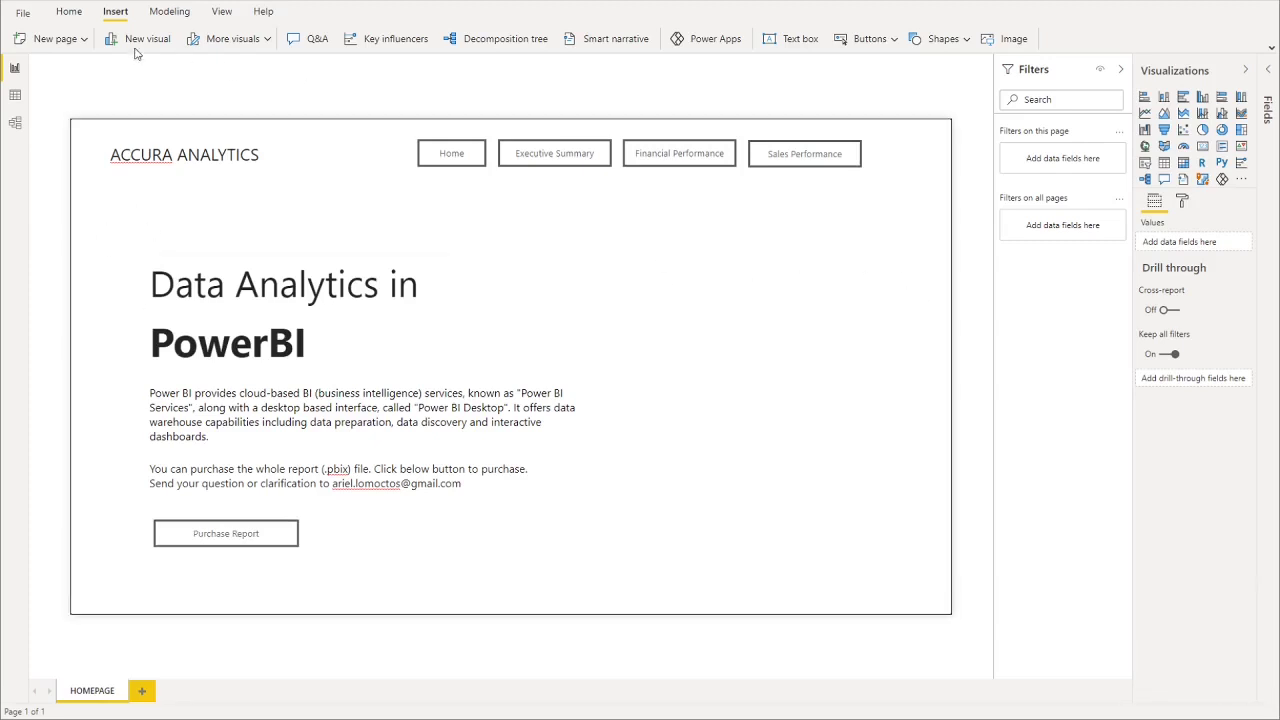
left_click(950, 43)
left_click(935, 110)
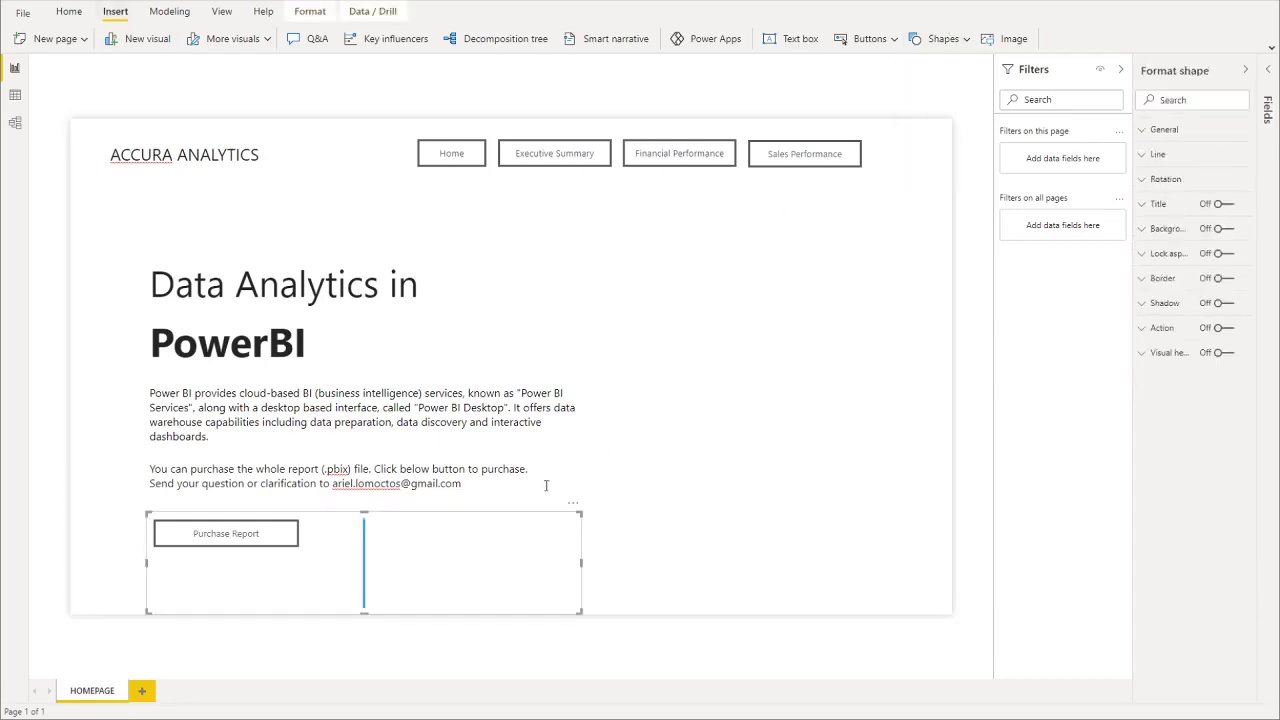
left_click_drag(492, 535, 844, 248)
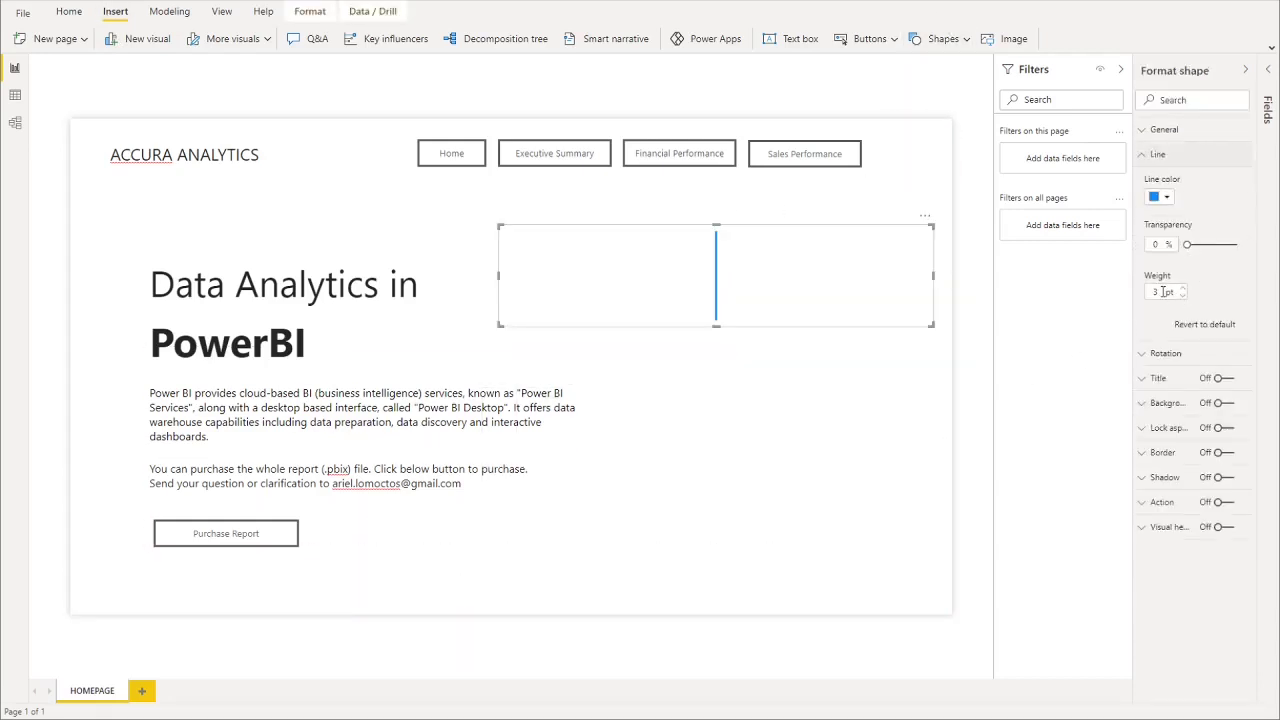
- Set the line's weight to 1 pt and its color to light grey
type("0")
type("1")
left_click(1163, 200)
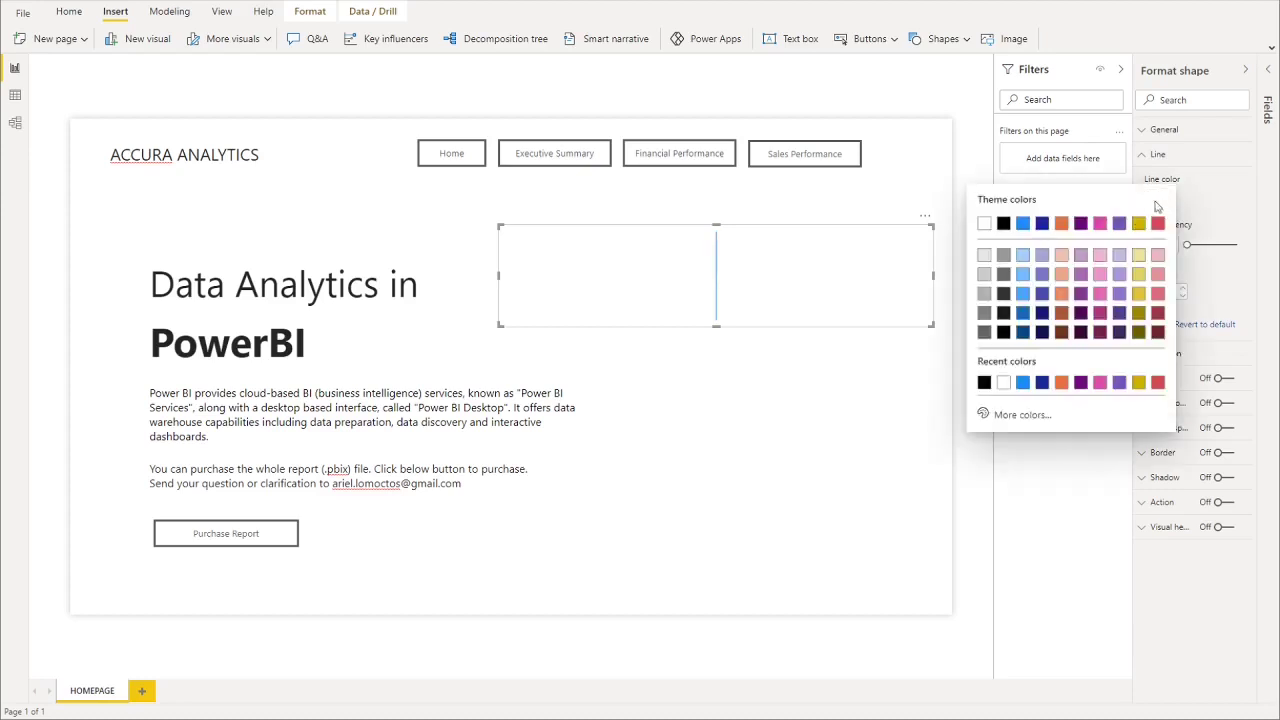
left_click(985, 262)
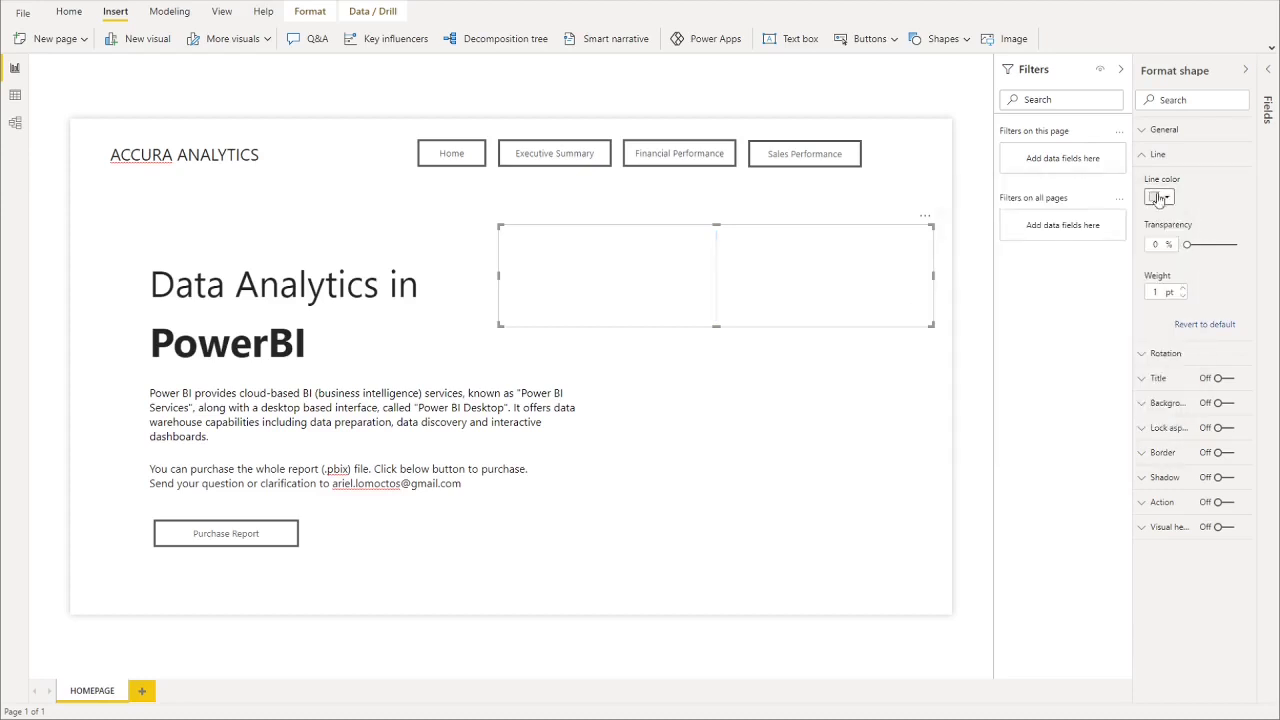
- Set the line's rotation to 90° to make it horizontal
left_click(1154, 157)
left_click(1150, 179)
key("BackSpace")
type("90")
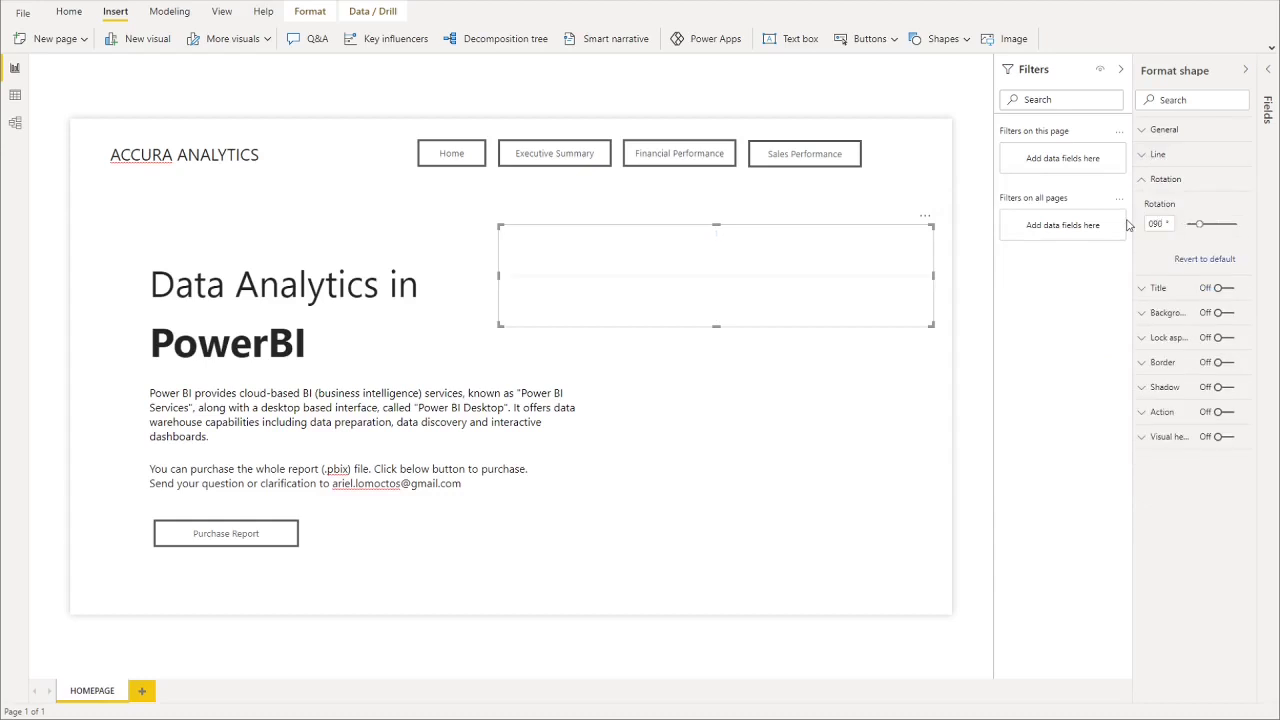
key("BackSpace")
key("BackSpace")
key("BackSpace")
type("090")
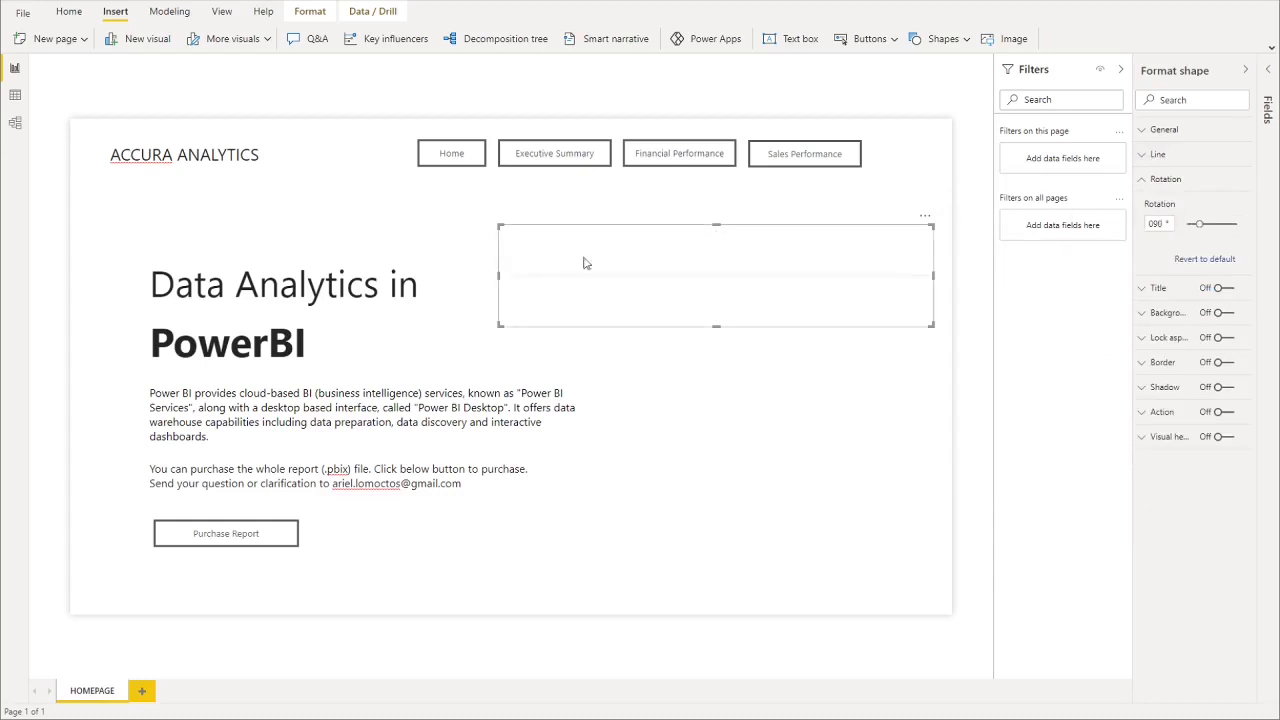
- Position the line just below the title and navigation buttons and stretch it across the full page width
left_click_drag(670, 315, 245, 260)
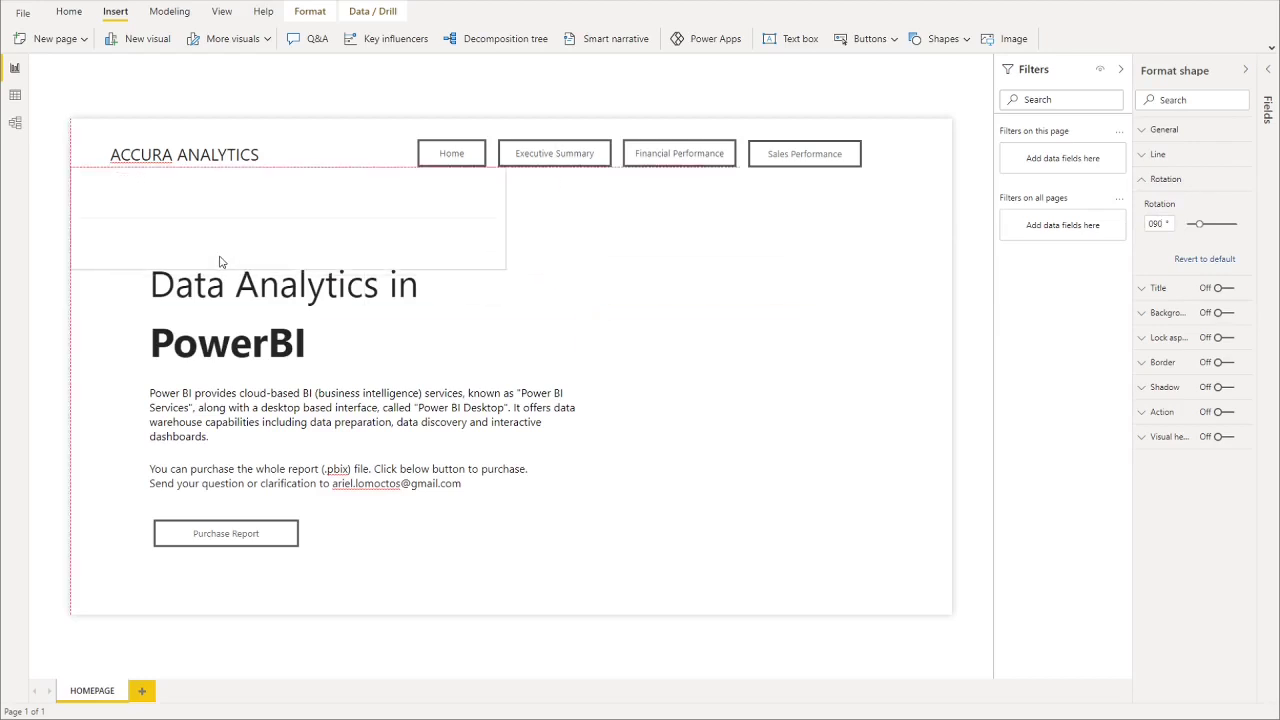
left_click_drag(503, 268, 951, 186)
left_click_drag(171, 188, 170, 193)
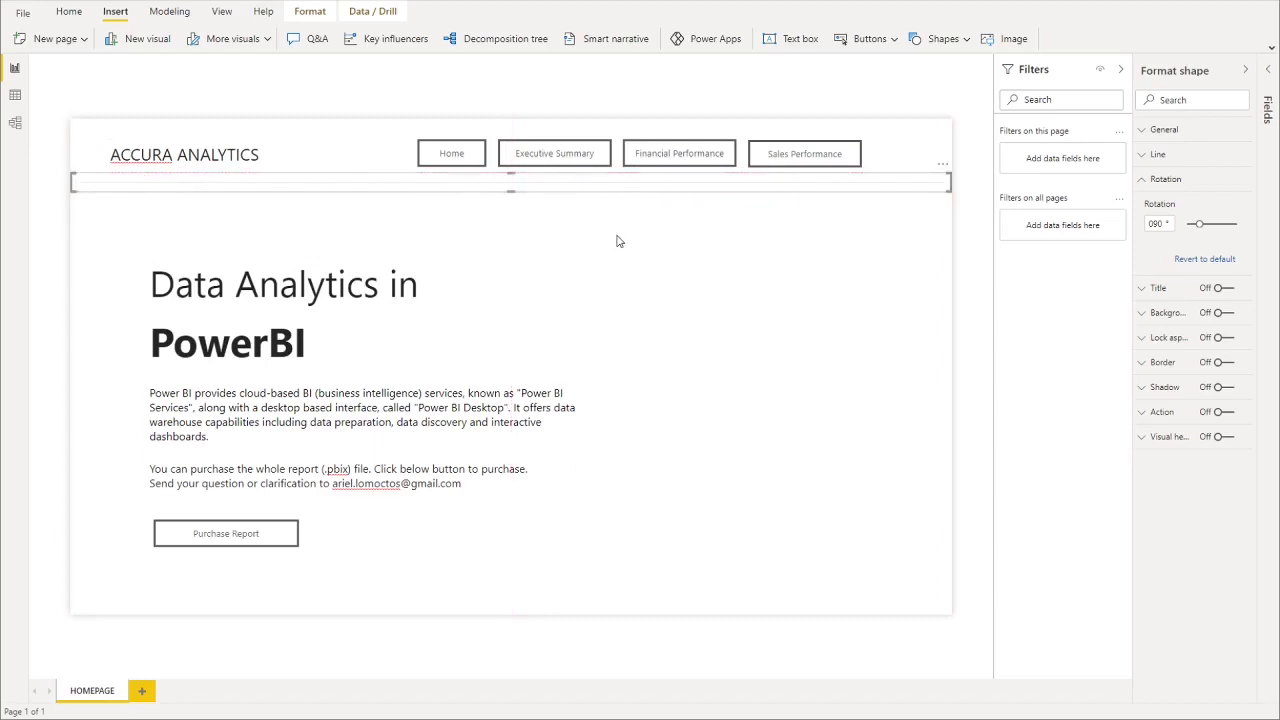
- Insert the Power BI logo image, shrink it, and place it beside the start of the main headings
left_click(498, 357)
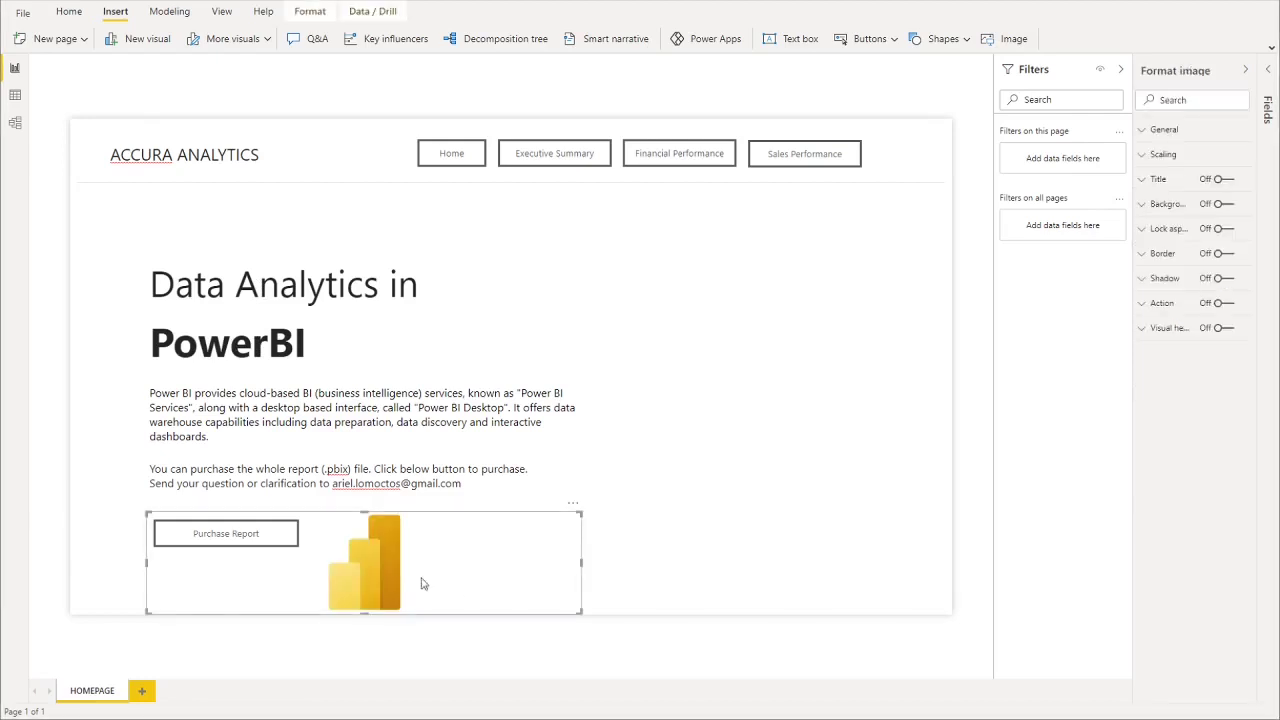
left_click_drag(420, 580, 704, 359)
left_click_drag(885, 382, 156, 330)
left_click(424, 350)
left_click(299, 380)
- Move the "Data Analytics in" and "PowerBI" headings together to the right, clear of the logo
left_click(140, 230)
left_click_drag(102, 214, 540, 390)
left_click(276, 368, "ctrl")
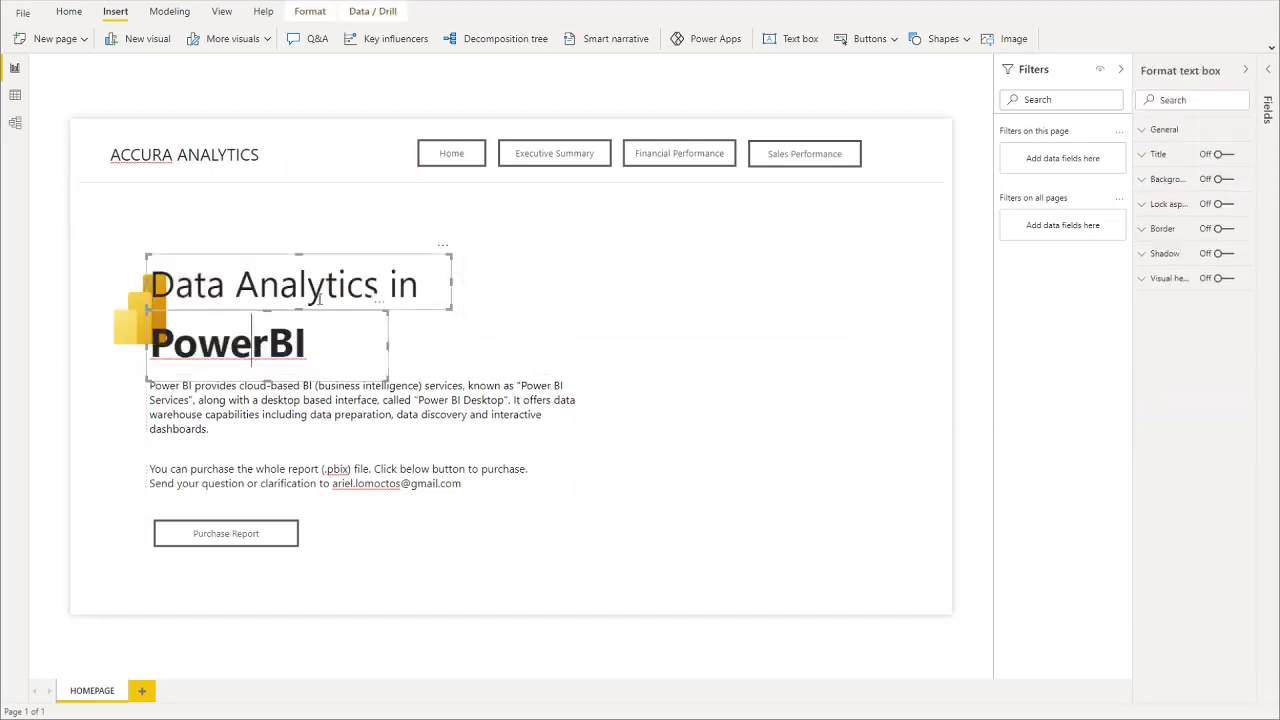
left_click_drag(321, 311, 363, 312)
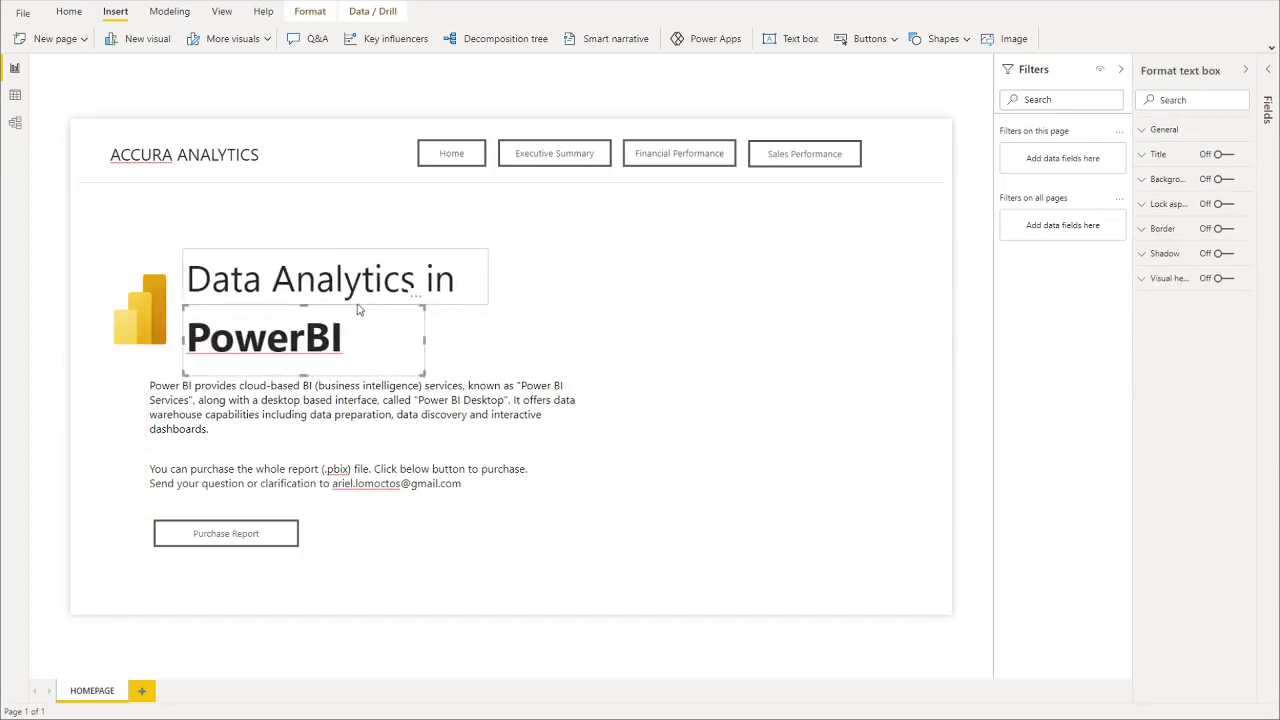
- Insert the white location pin image, shrink it, and place it at the start of the ACCURA ANALYTICS title
left_click(775, 382)
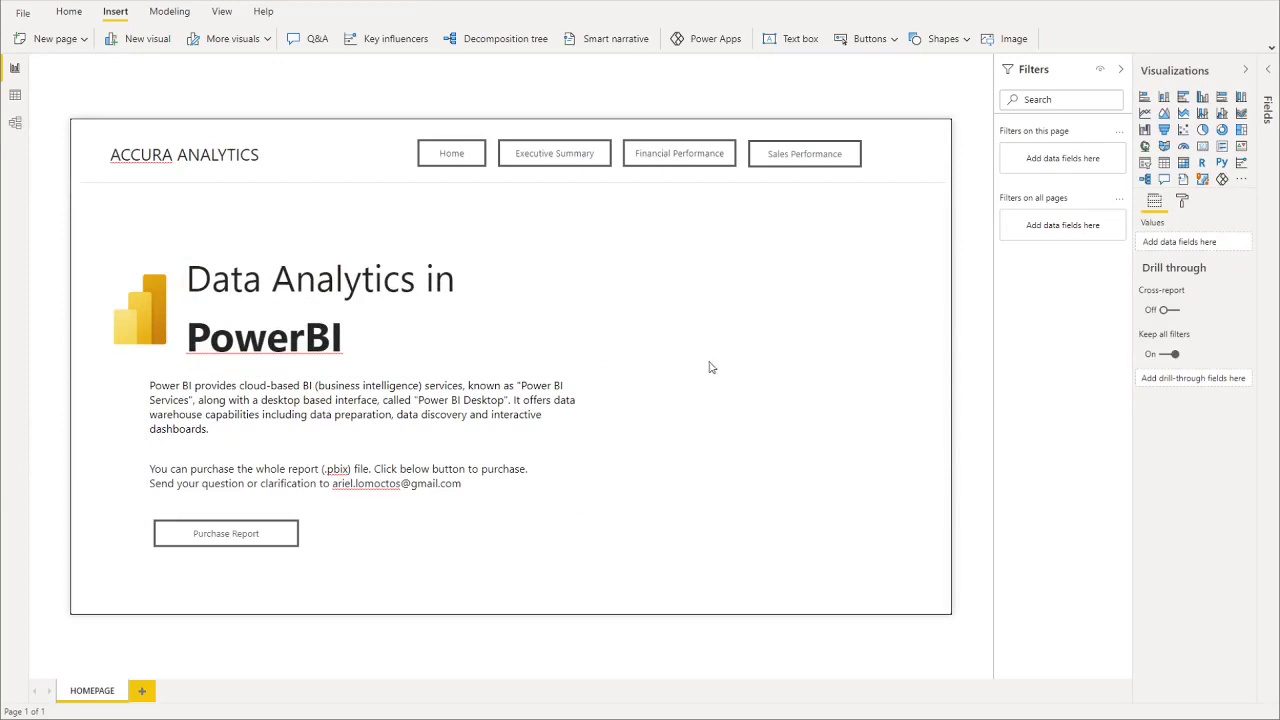
left_click_drag(536, 280, 768, 408)
left_click_drag(611, 306, 72, 136)
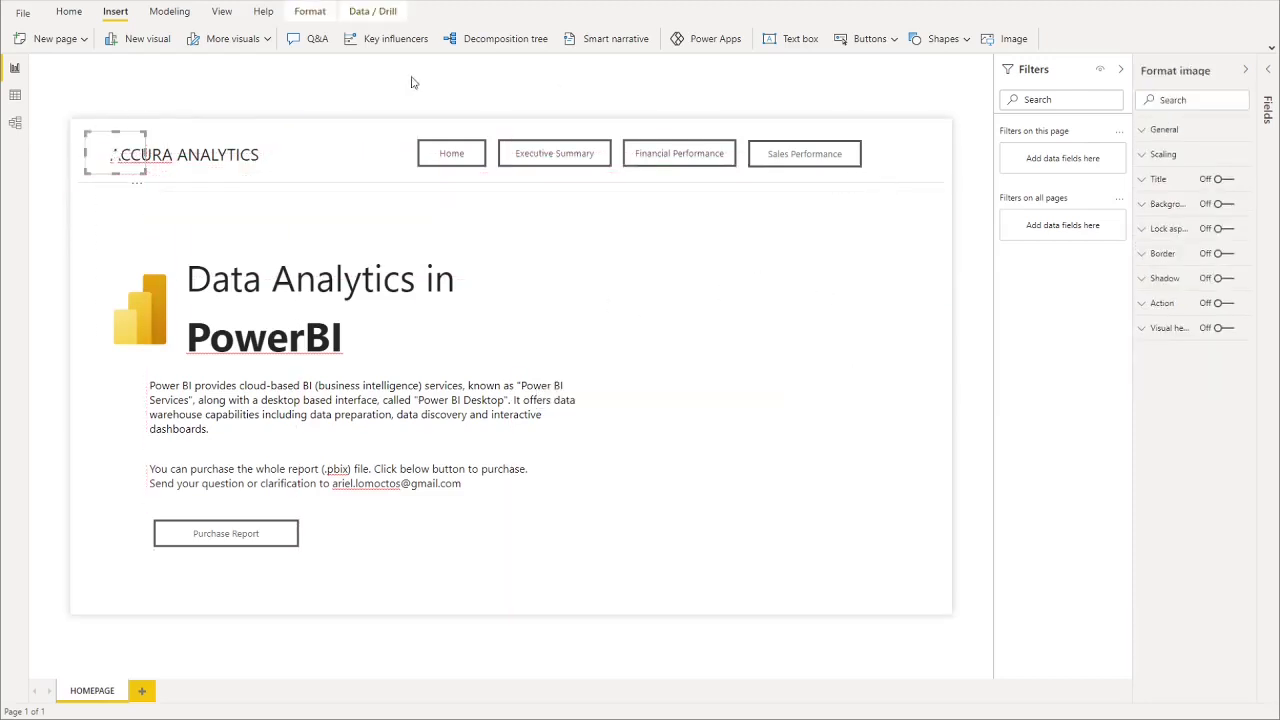
- Shift the four navigation buttons together to the left to free space at the header's right end
left_click_drag(428, 134, 892, 196)
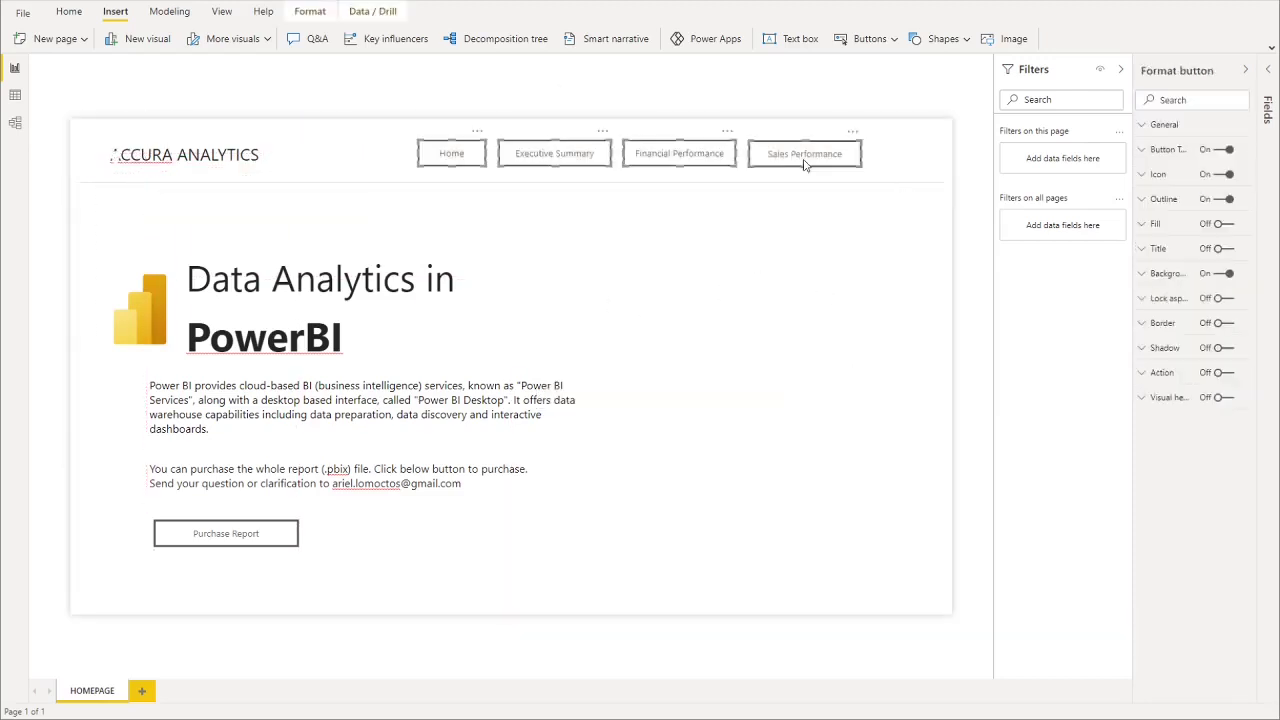
left_click_drag(799, 165, 746, 163)
left_click(669, 194)
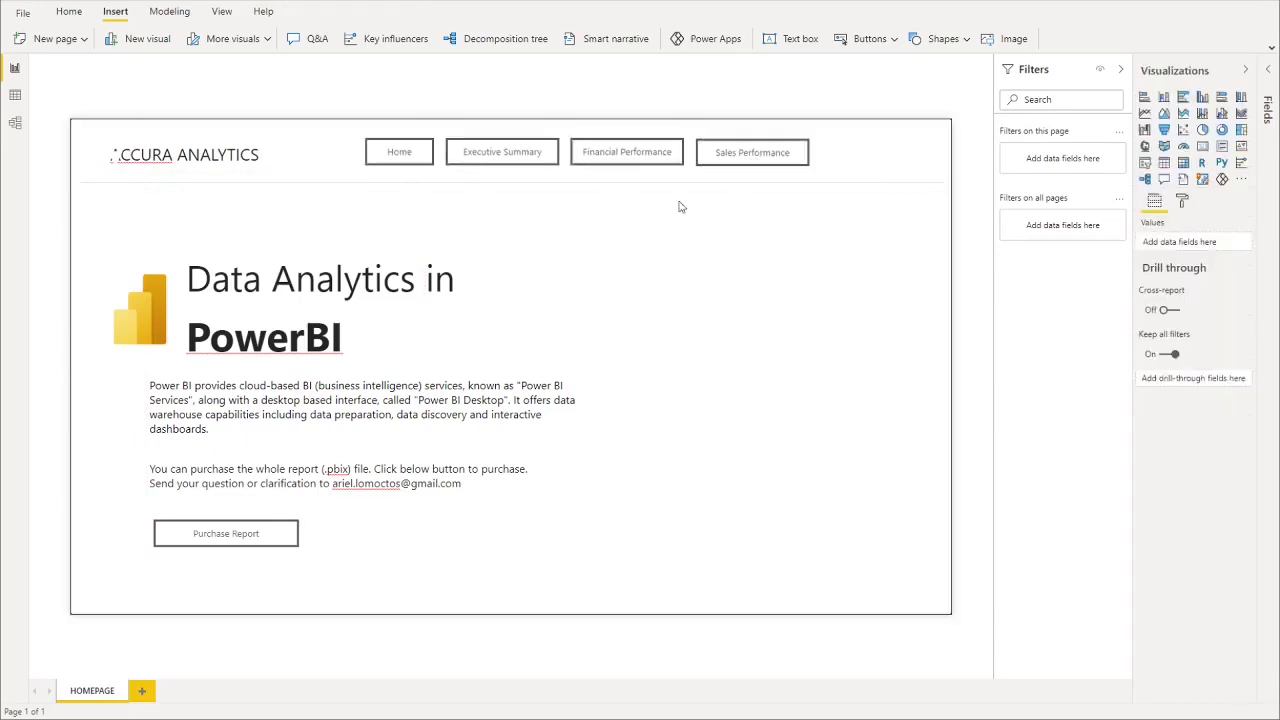
- Add the white question mark and shopping cart images, placing them after the "Sales Performance" button in the header
left_click_drag(868, 185, 900, 174)
left_click(866, 196)
left_click(893, 325)
left_click_drag(895, 343, 843, 171)
left_click(778, 287)
left_click(969, 286)
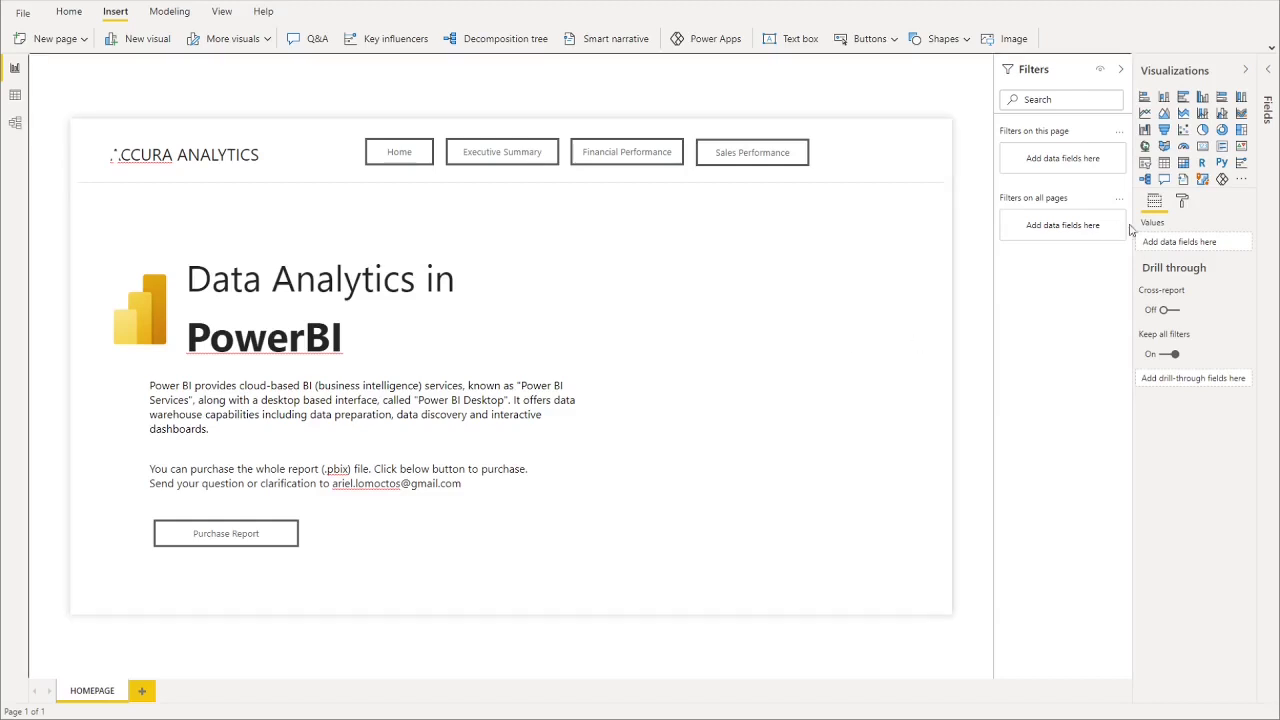
- Apply the gradient-bg image as the page background at 0% transparency and change its image fit from Normal
left_click(1184, 202)
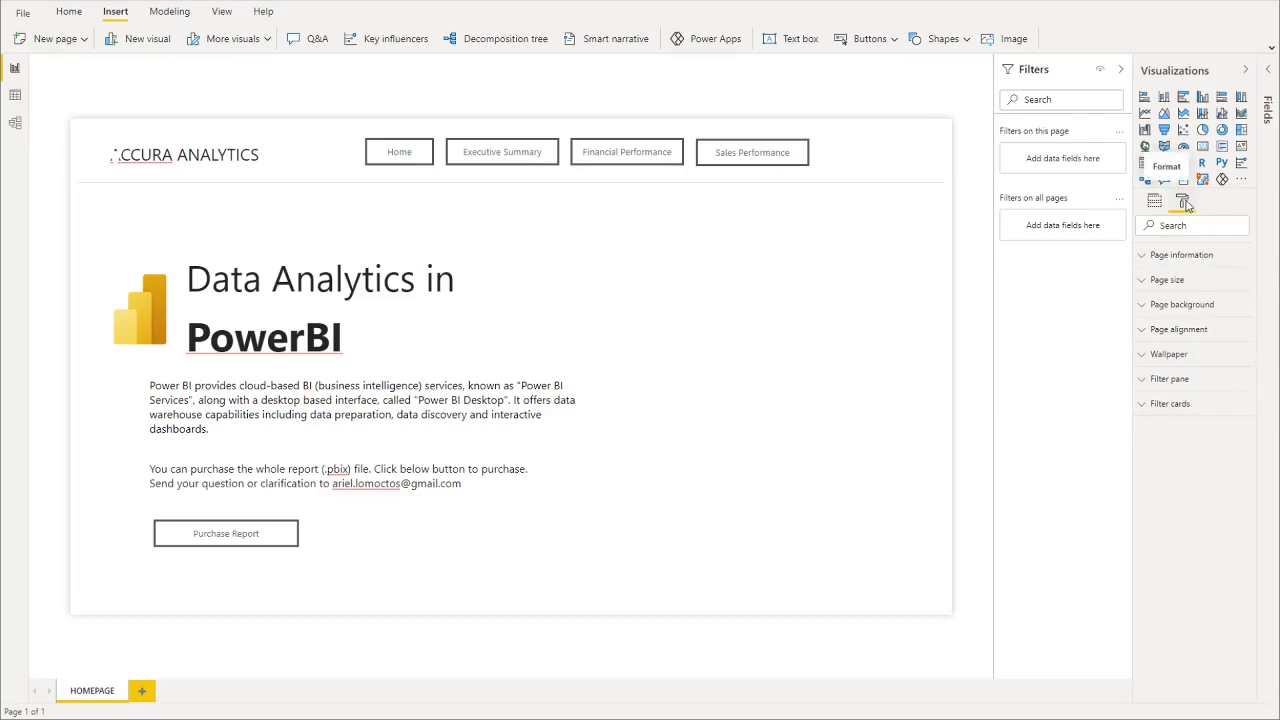
left_click(1188, 308)
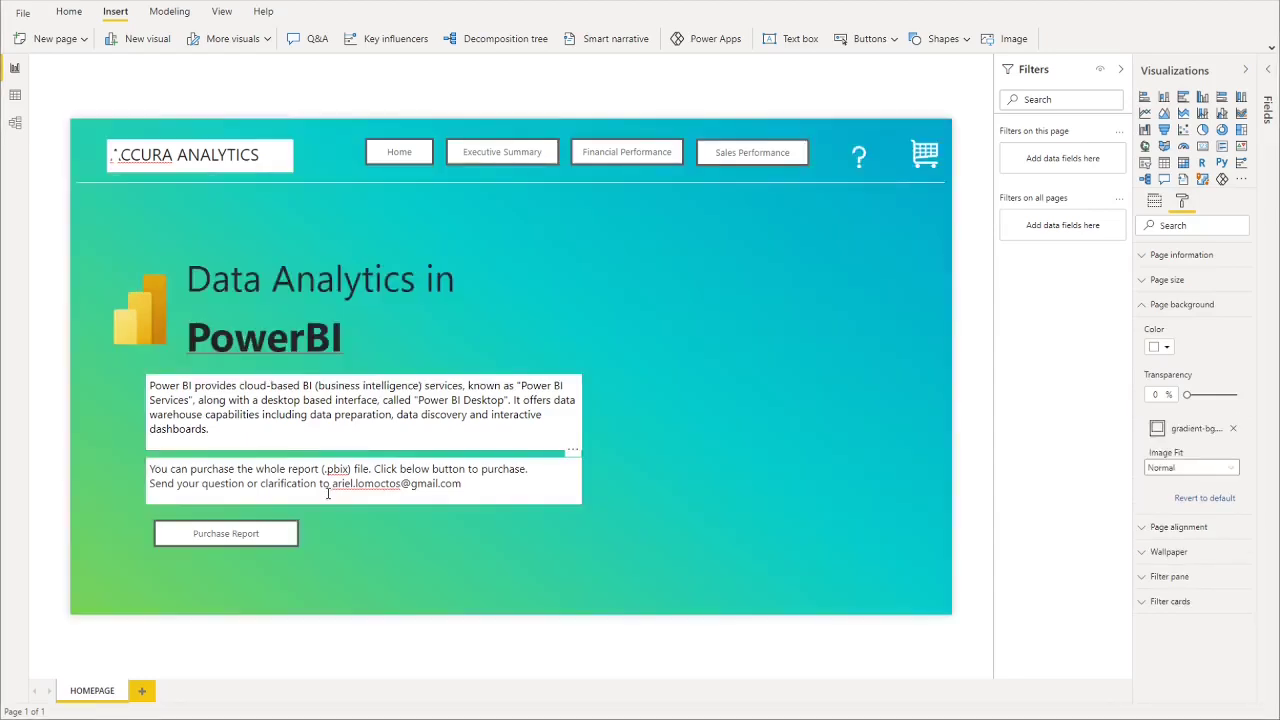
left_click(1185, 468)
left_click(1175, 500)
left_click(1121, 69)
left_click(1245, 69)
- Turn off the background of the two description text boxes
left_click(395, 434)
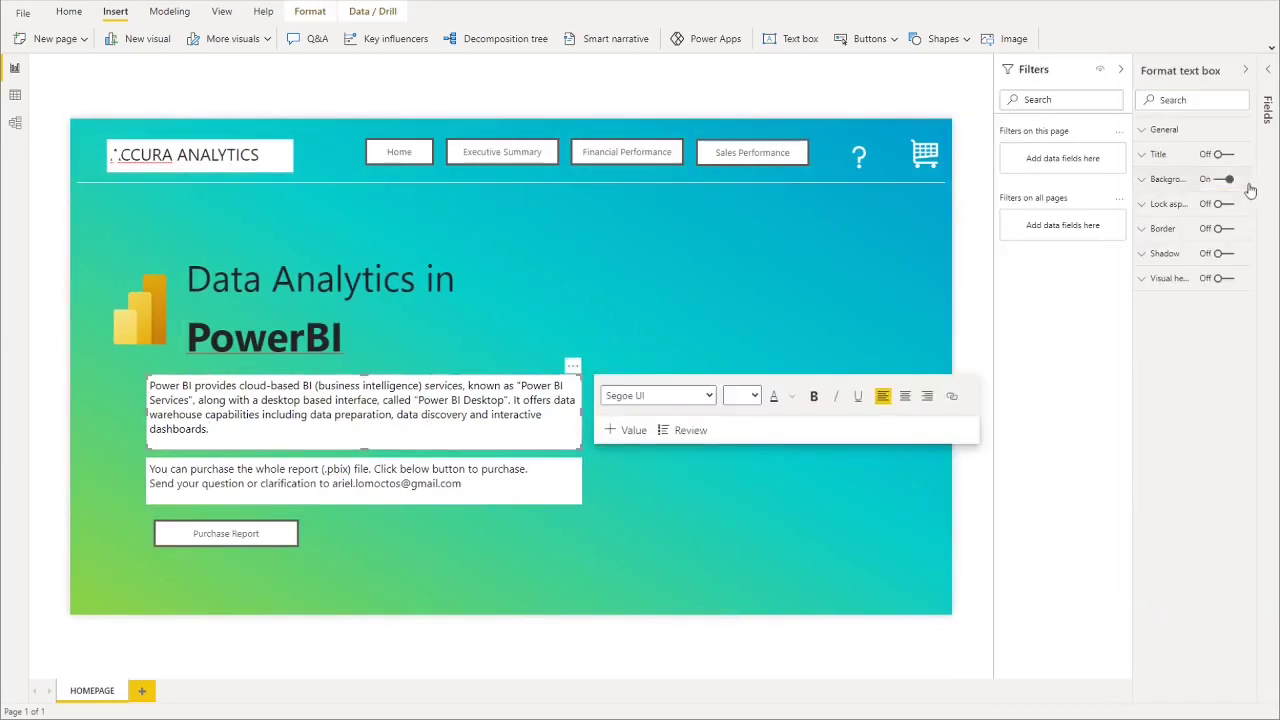
left_click(1227, 181)
left_click(429, 481)
left_click(1219, 182)
left_click(1227, 180)
- Turn off the background of the "Purchase Report" button and the four navigation buttons
left_click(240, 534)
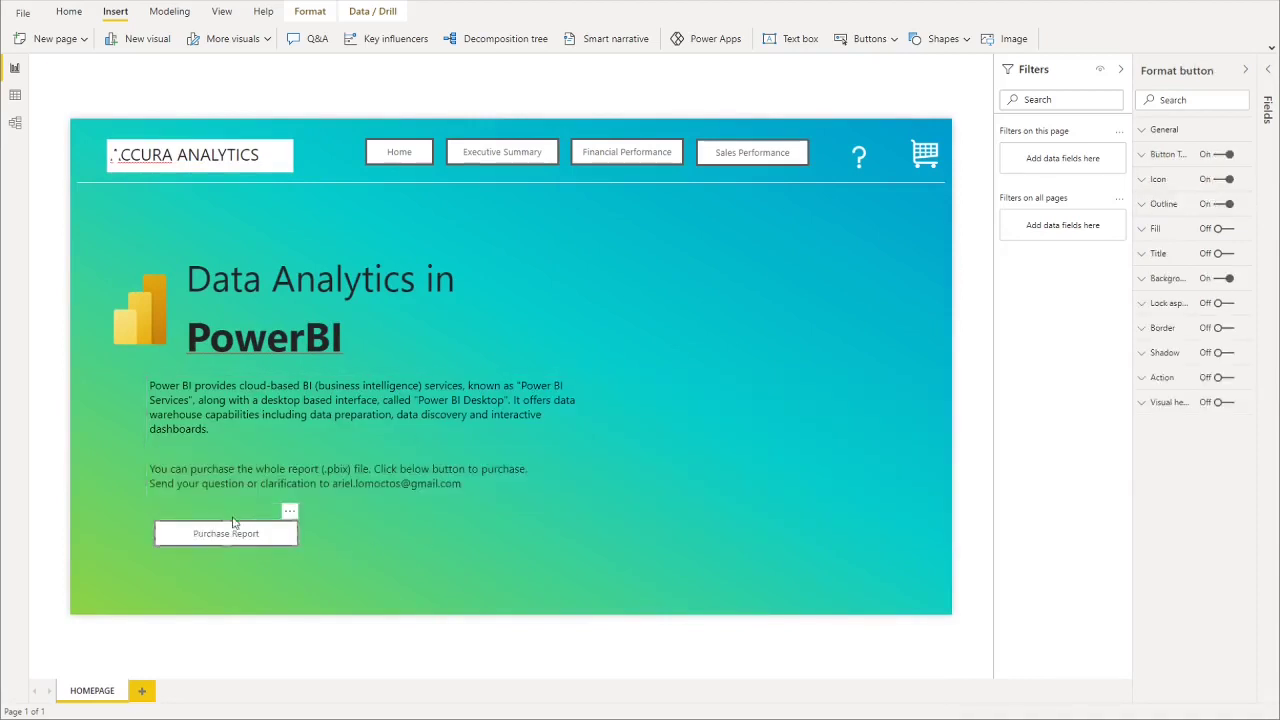
left_click(1227, 278)
left_click(400, 150)
left_click_drag(328, 122, 836, 180)
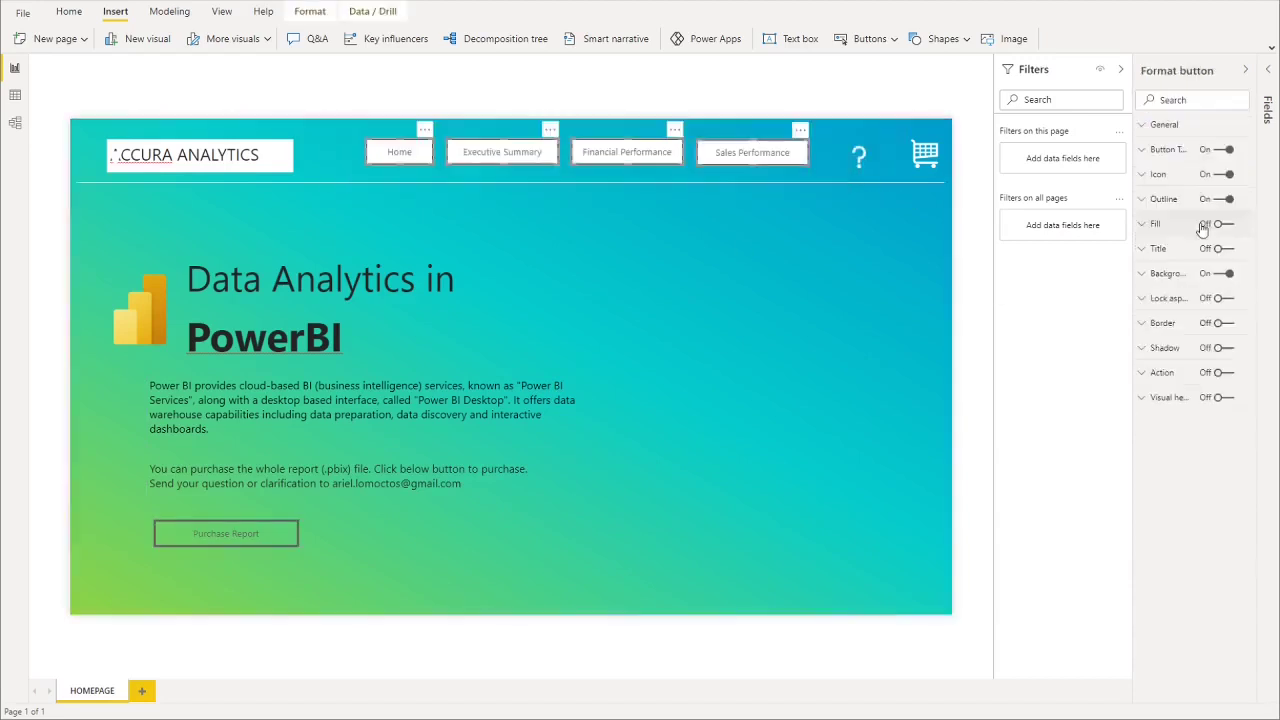
left_click(1227, 278)
- Turn off the background of the ACCURA ANALYTICS text box
left_click(234, 155)
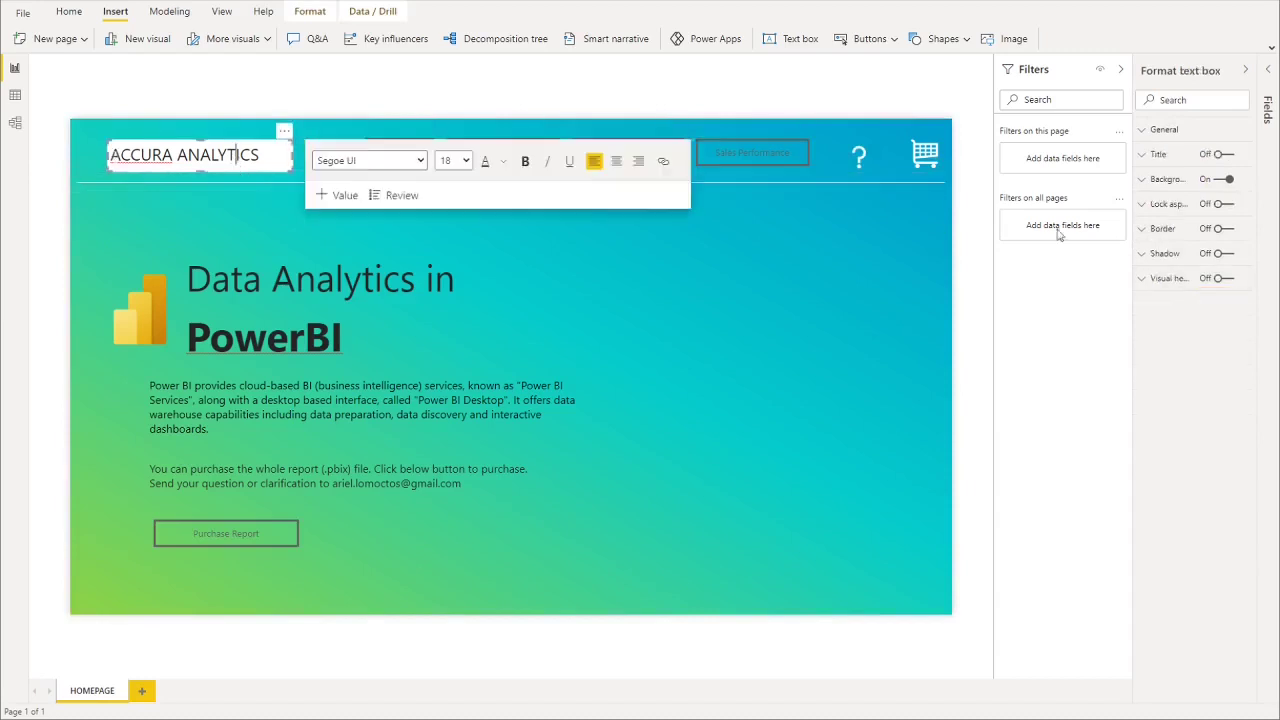
left_click(1227, 179)
left_click(1225, 181)
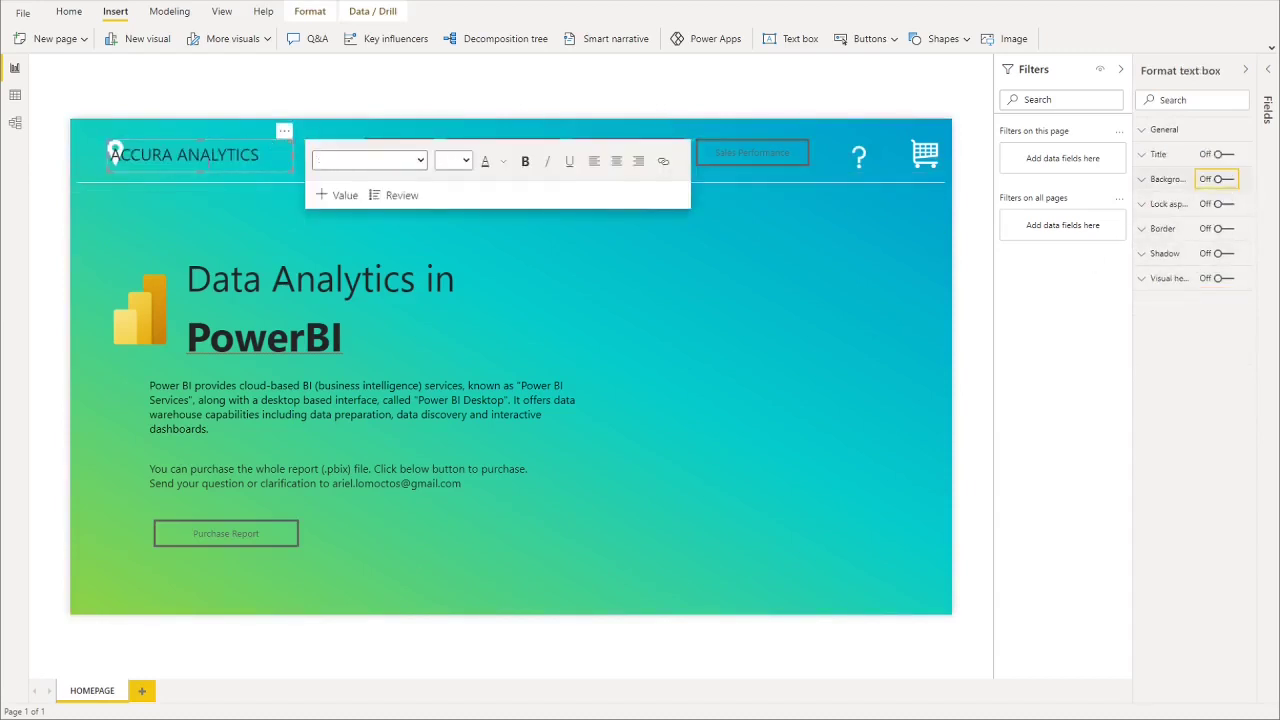
- Separate the location pin from the ACCURA ANALYTICS title, with the pin just before the text
left_click(113, 155)
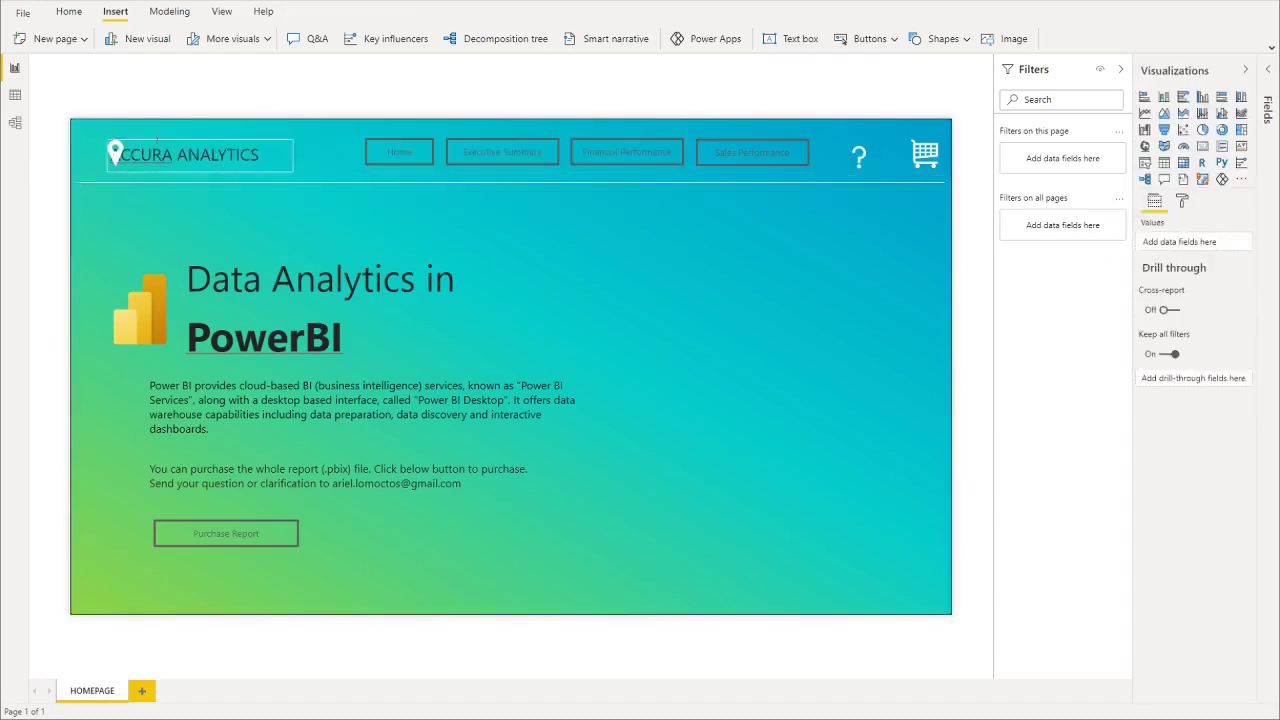
left_click(113, 152)
left_click_drag(114, 153, 153, 176)
left_click(124, 154)
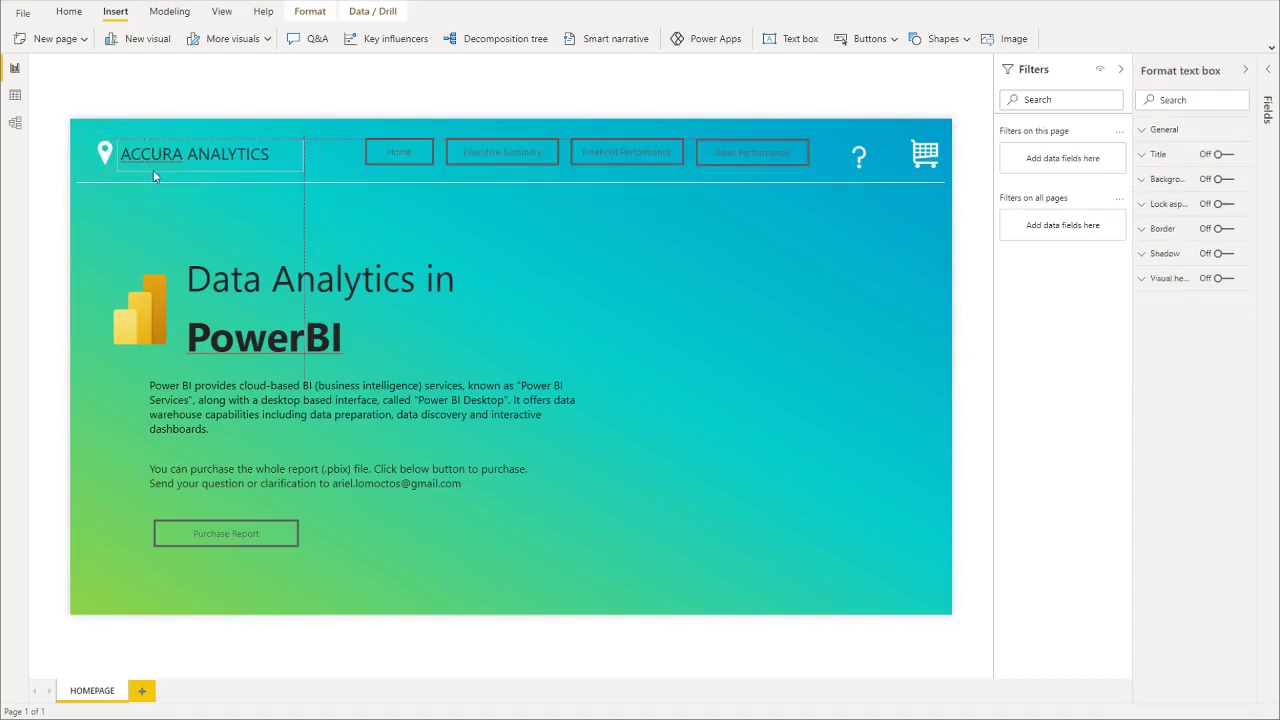
- Reposition the question mark icon in the header, closer to the shopping cart icon
left_click(868, 156)
left_click(867, 327)
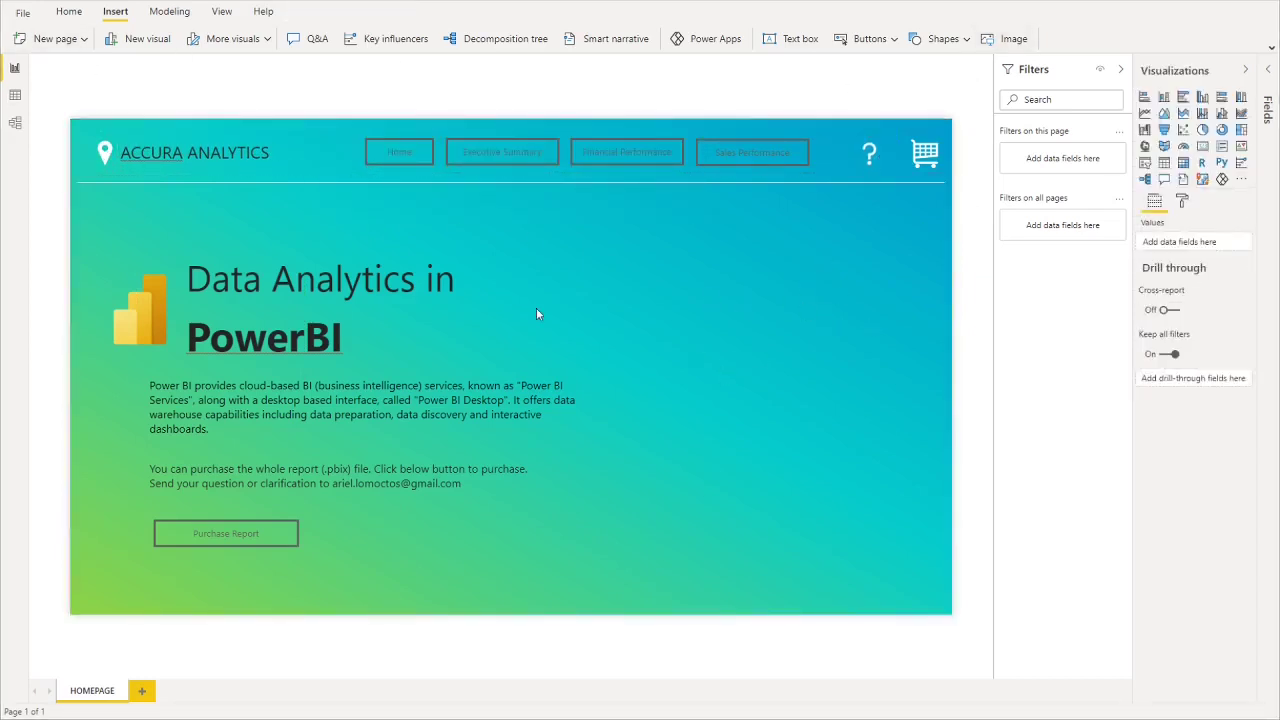
- Place the tablet image beside the description texts and enlarge it to stretch from beside the heading to near the purchase button's height
left_click_drag(369, 548, 719, 295)
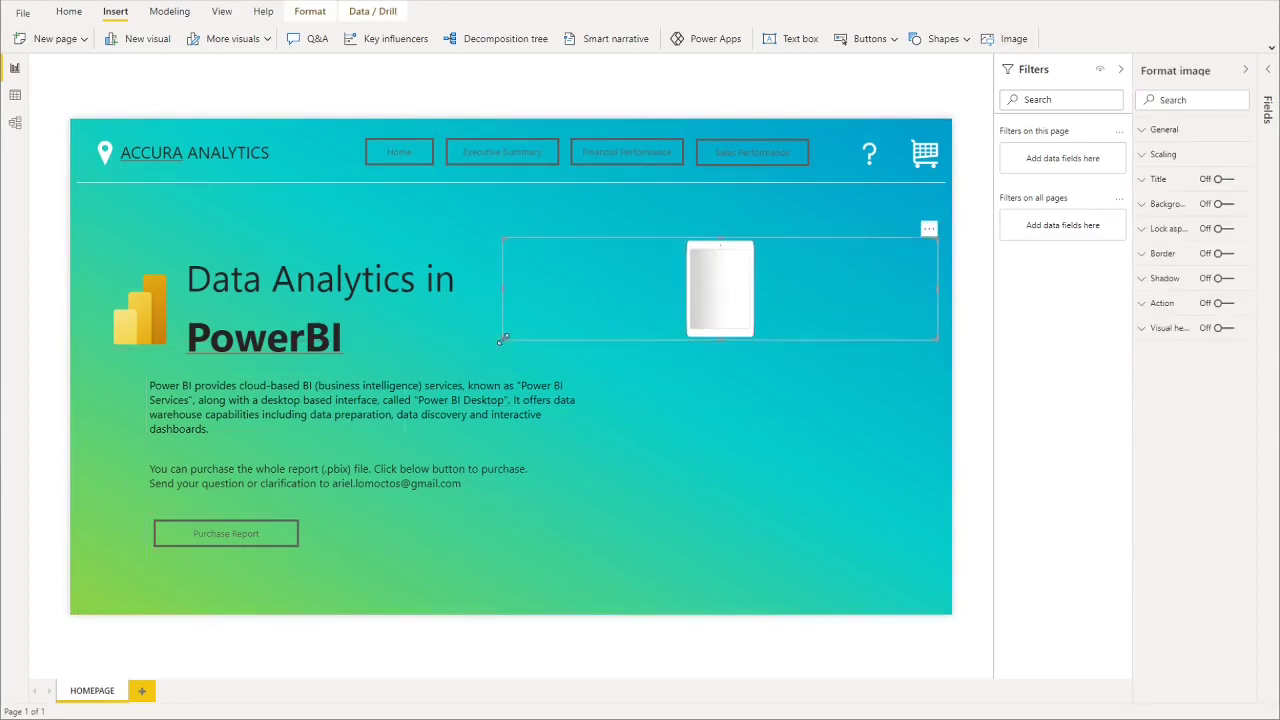
left_click_drag(502, 340, 640, 517)
left_click_drag(746, 472, 729, 466)
left_click(516, 552)
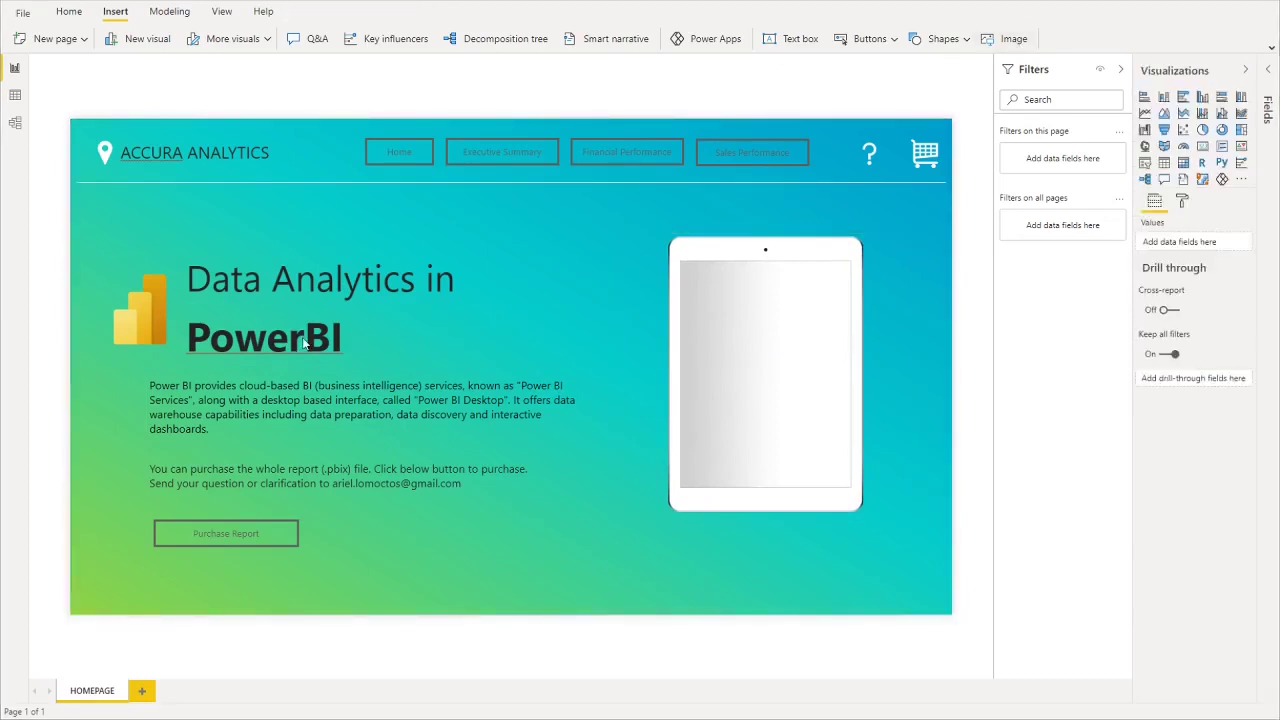
- Paste the shadow image, match it to the tablet's width and position it under the tablet's lower edge
key("ctrl+v")
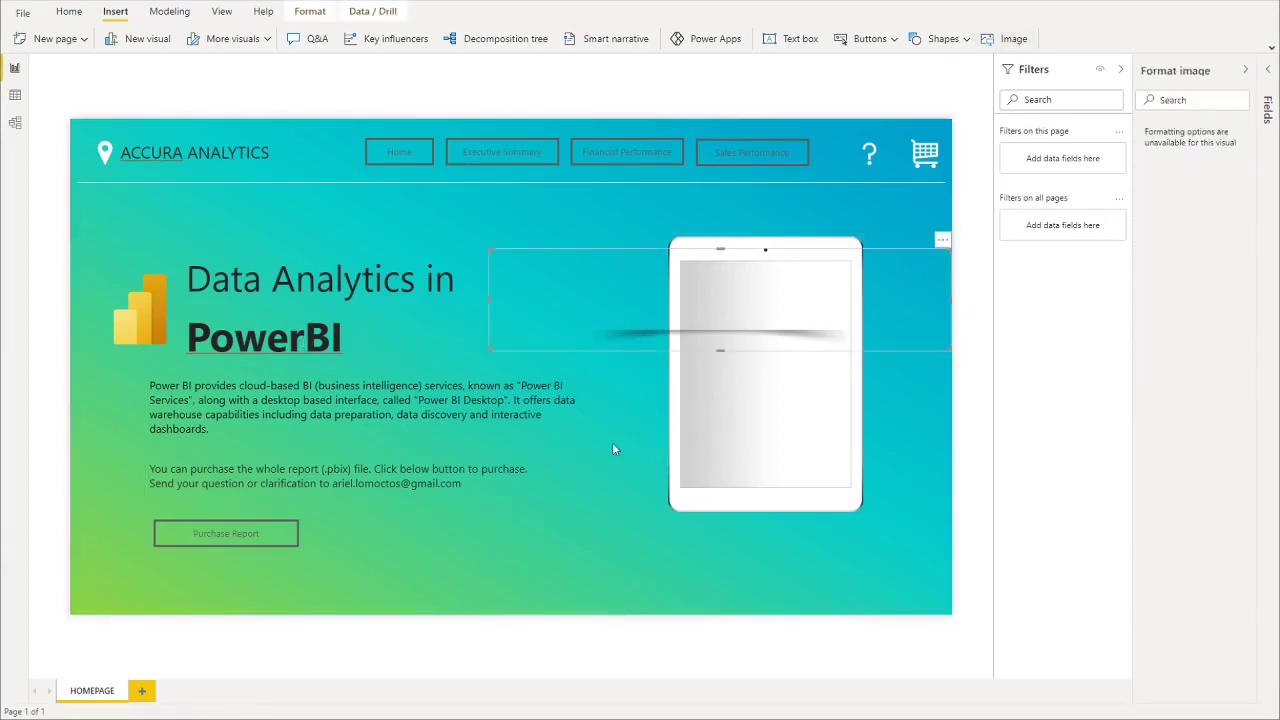
left_click_drag(501, 347, 699, 559)
left_click_drag(787, 530, 742, 510)
left_click(706, 607)
left_click(876, 490)
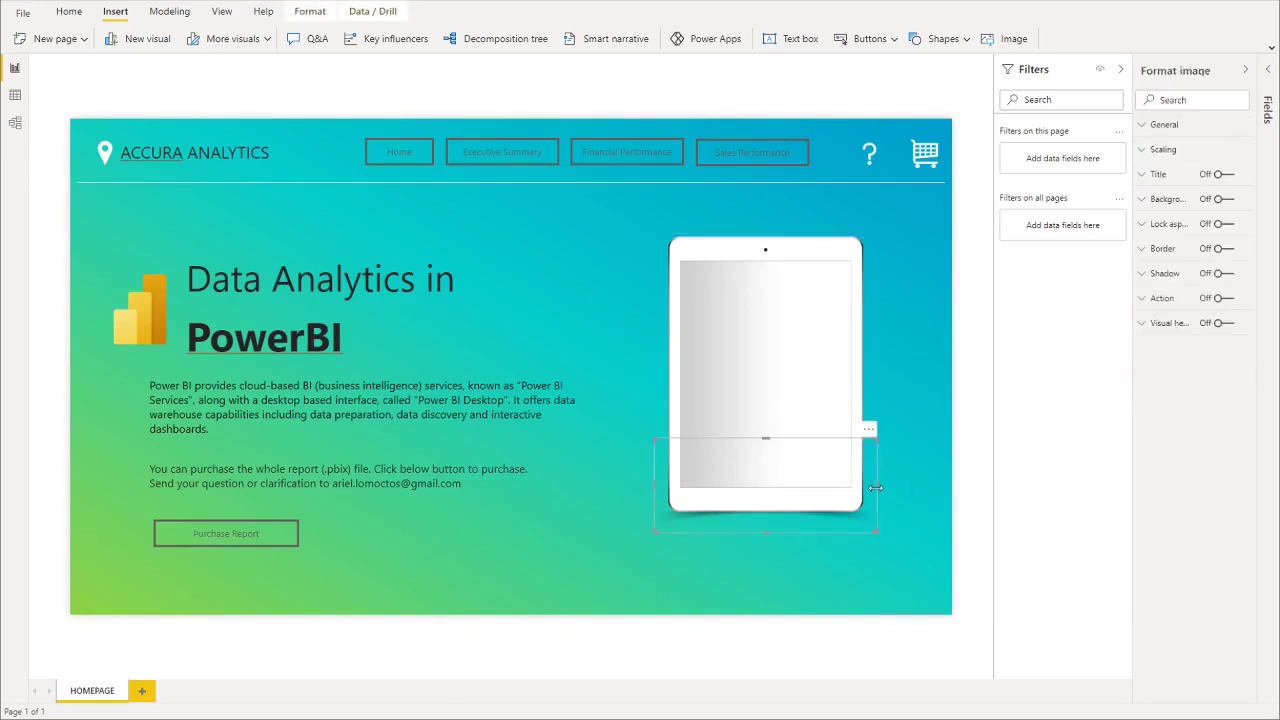
left_click_drag(876, 487, 850, 494)
left_click_drag(749, 526, 758, 537)
left_click_drag(938, 590, 544, 207)
left_click(494, 221)
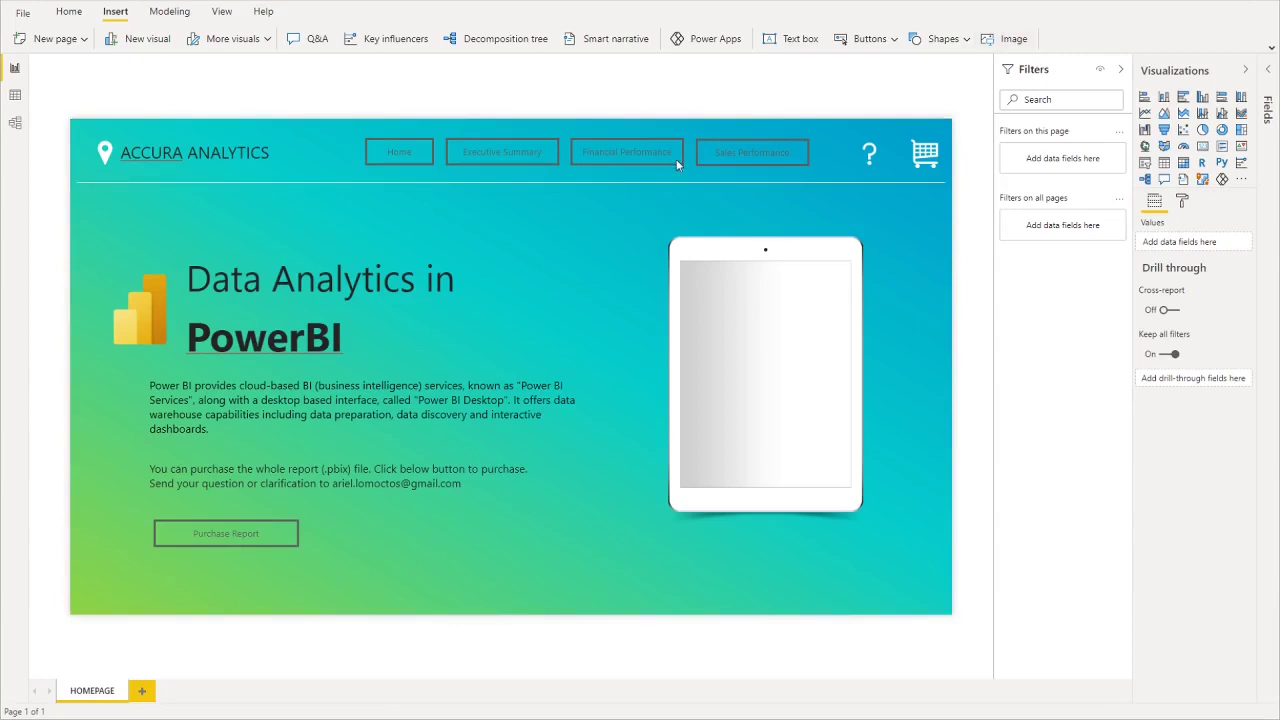
- Paste the gradient image, enlarge it and set its scaling to Fit
key("ctrl+v")
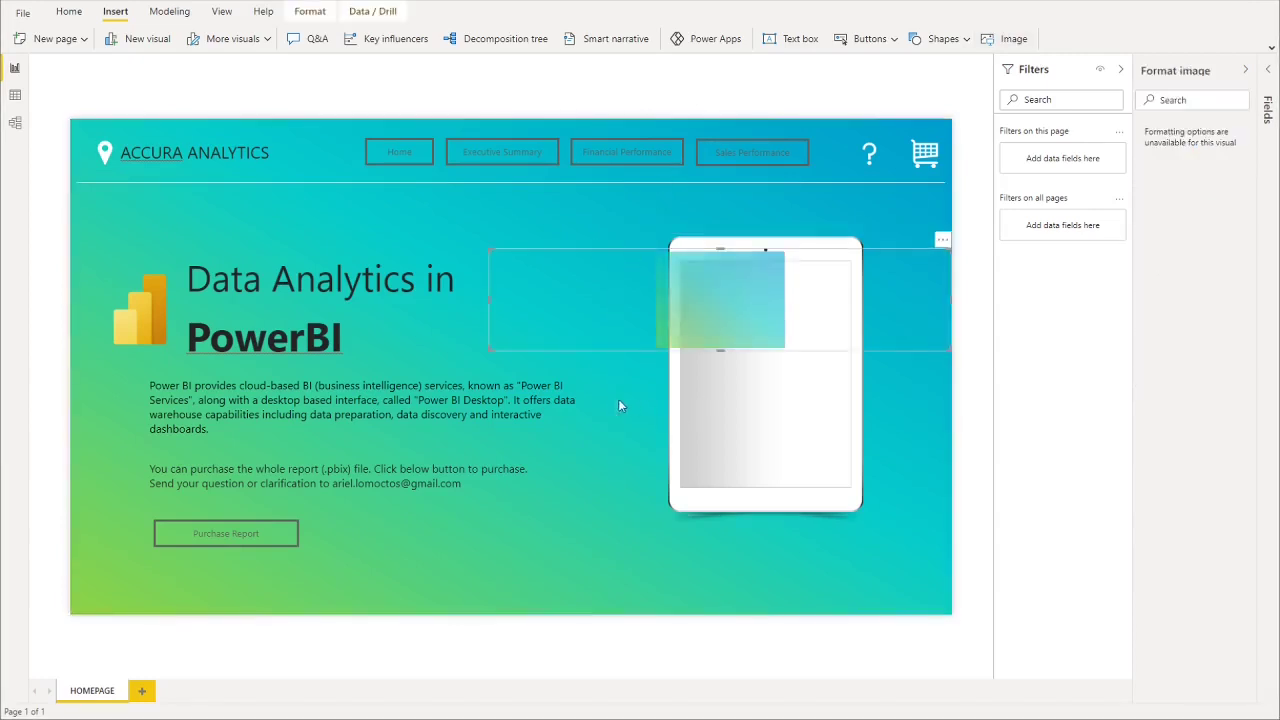
left_click_drag(490, 348, 730, 463)
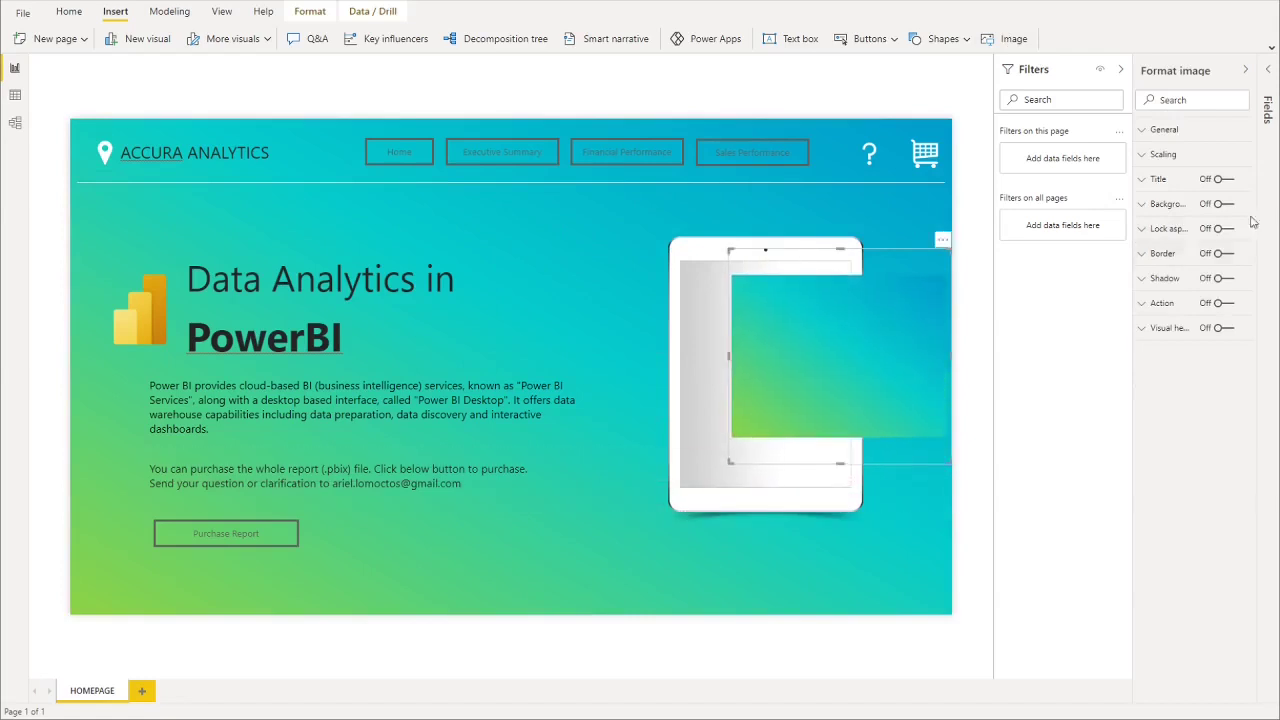
left_click(1190, 155)
left_click(1170, 200)
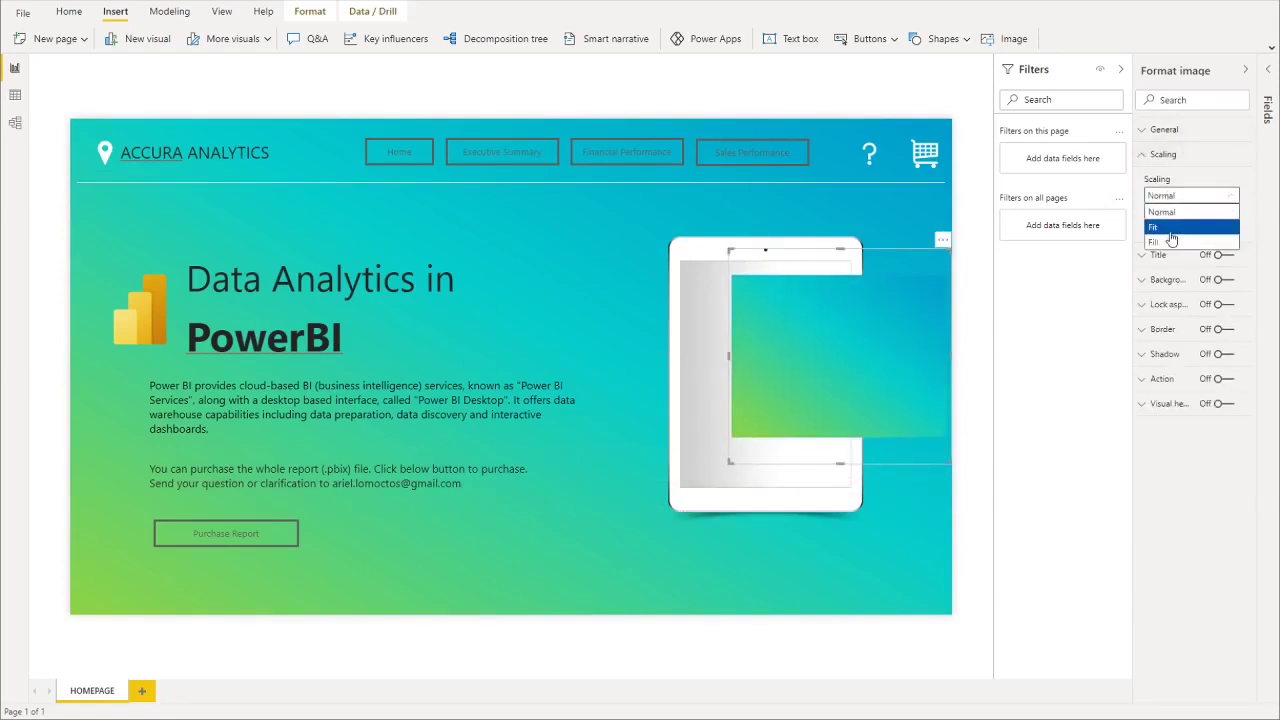
left_click(1155, 227)
- Move and resize the gradient image so it covers exactly the tablet's screen area
left_click_drag(800, 366, 673, 408)
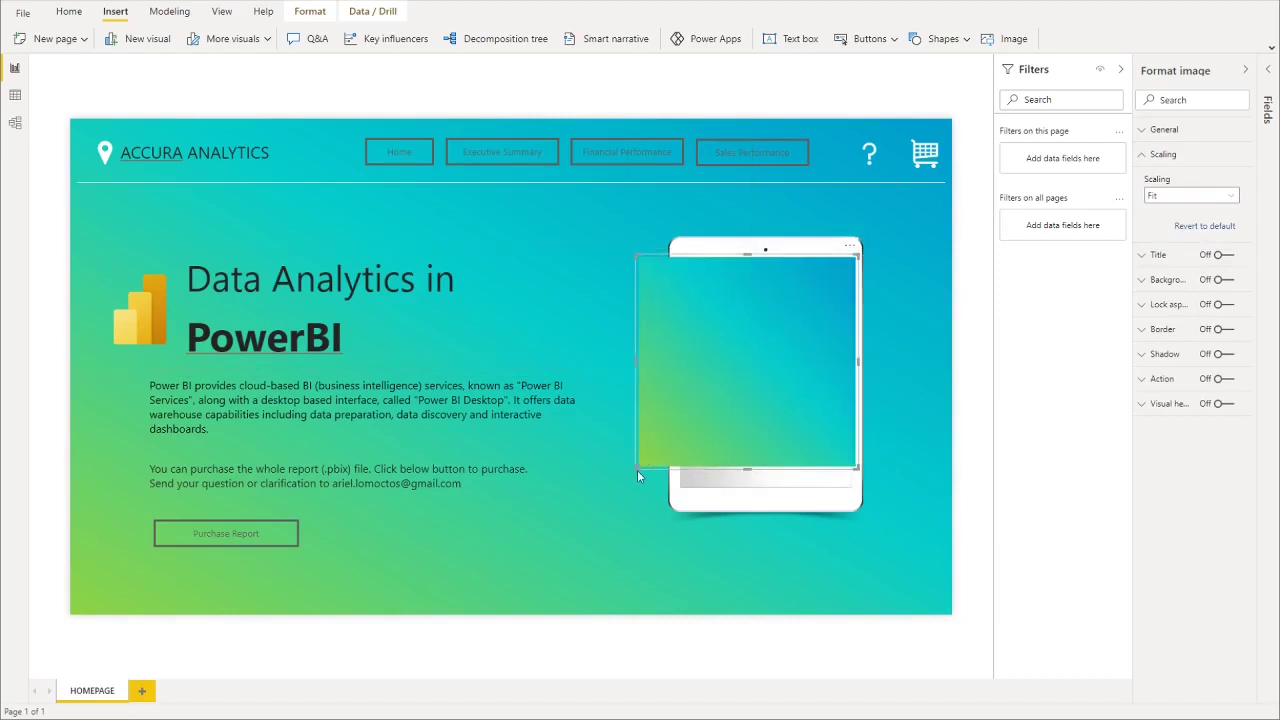
left_click_drag(637, 471, 677, 490)
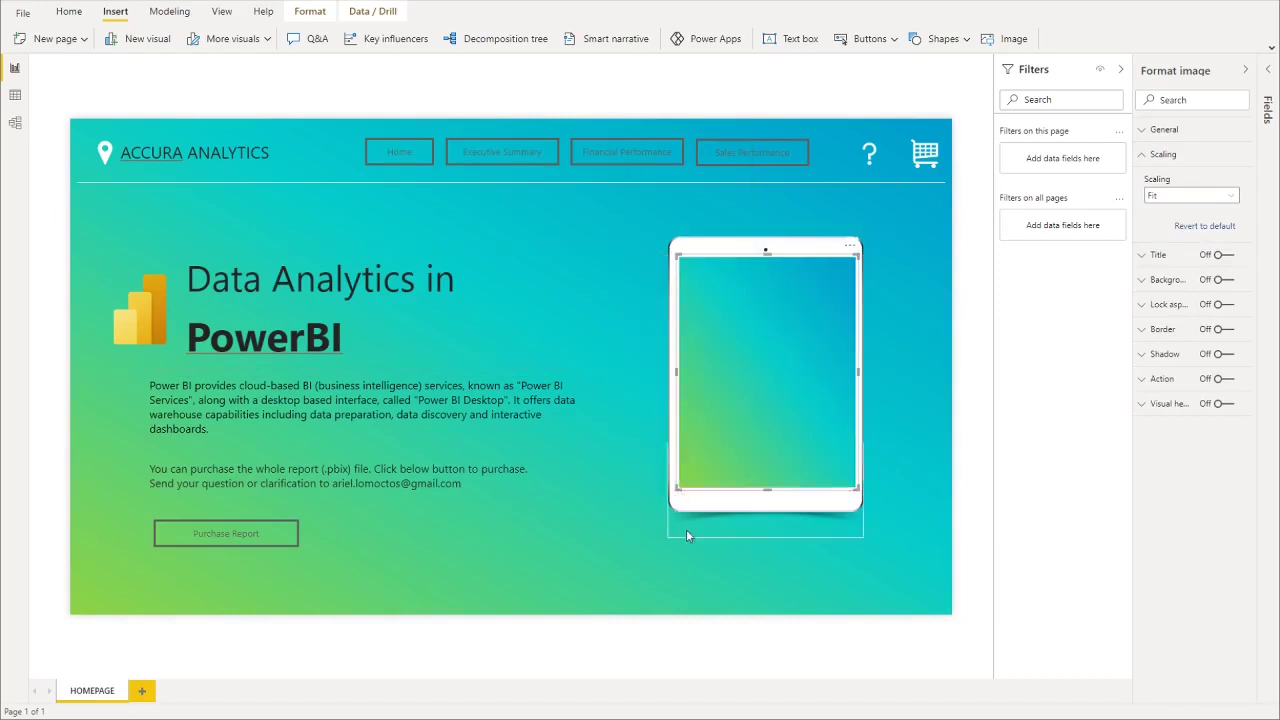
left_click(906, 552)
- Duplicate the "Data Analytics in" heading and place the copy at the upper part of the tablet screen
left_click(405, 309)
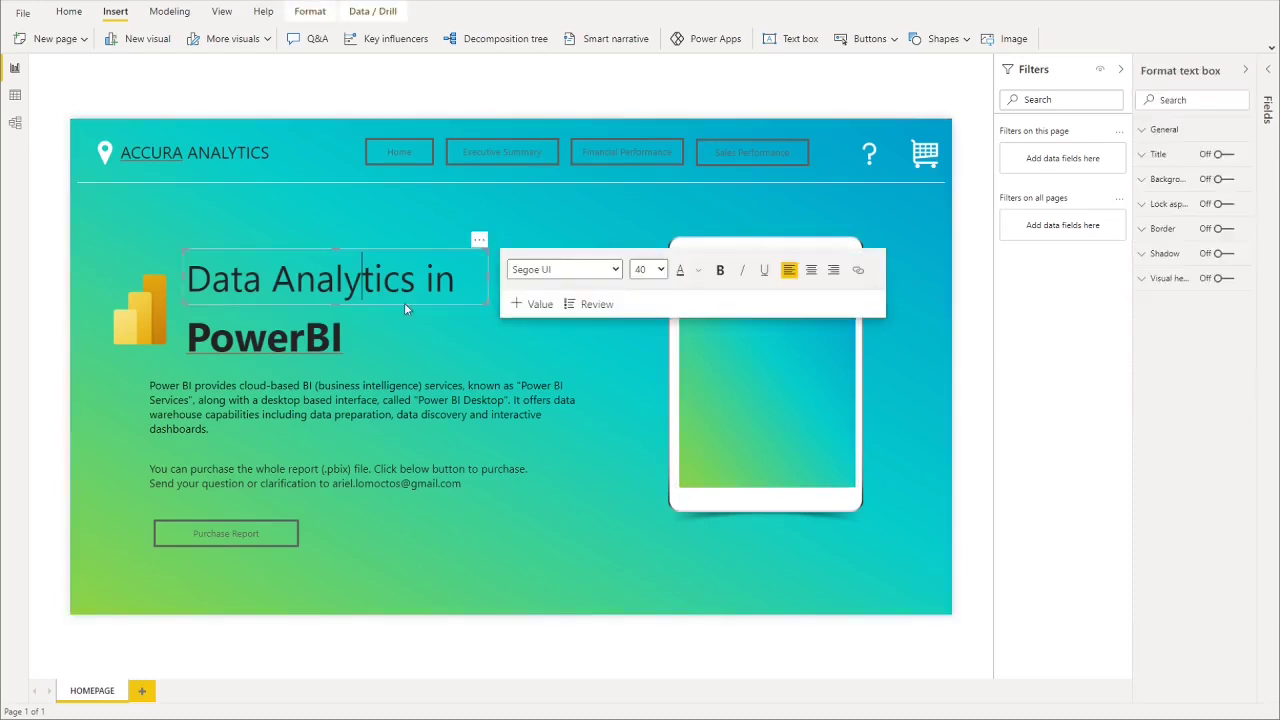
left_click(605, 486)
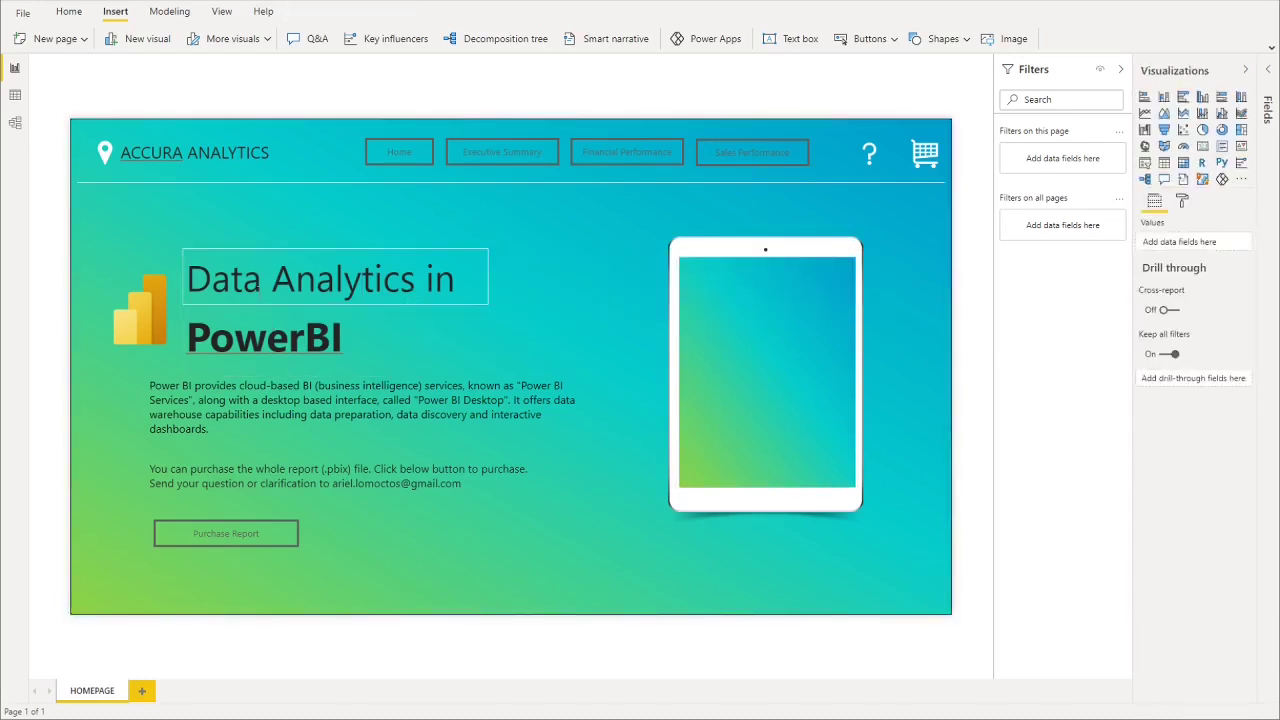
left_click(257, 286)
key("ctrl+c")
key("ctrl+v")
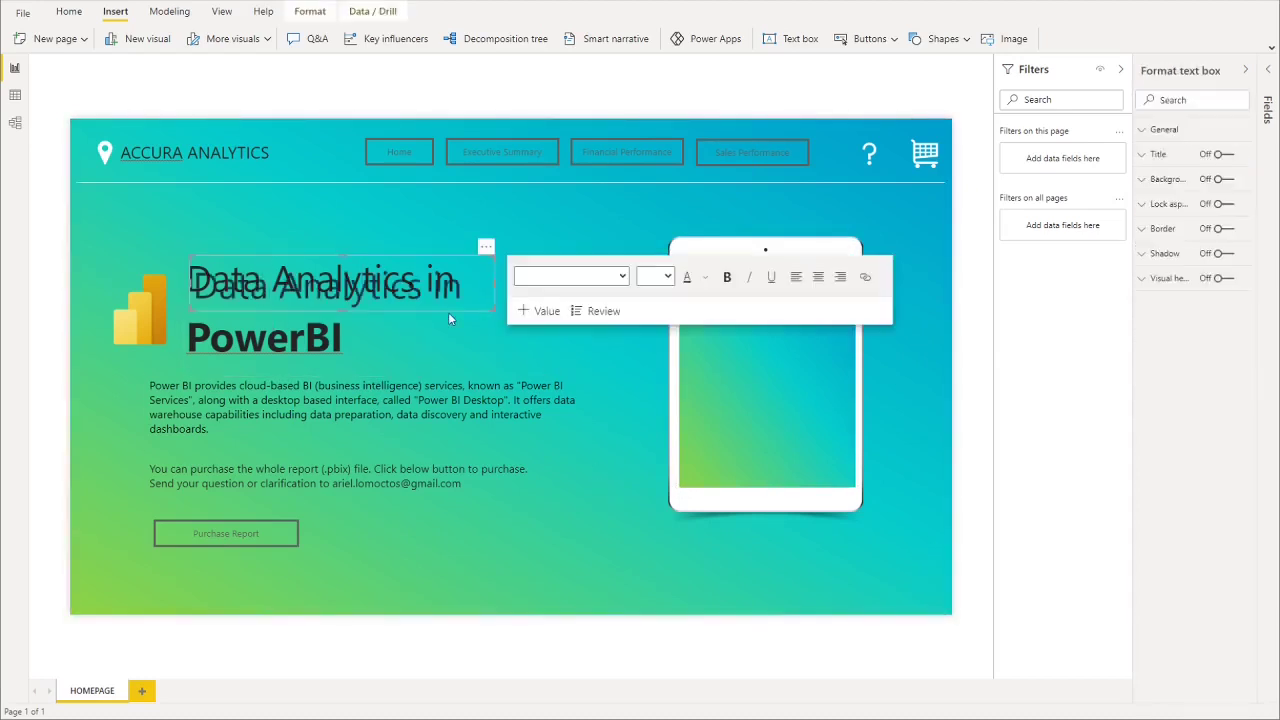
left_click_drag(448, 318, 740, 297)
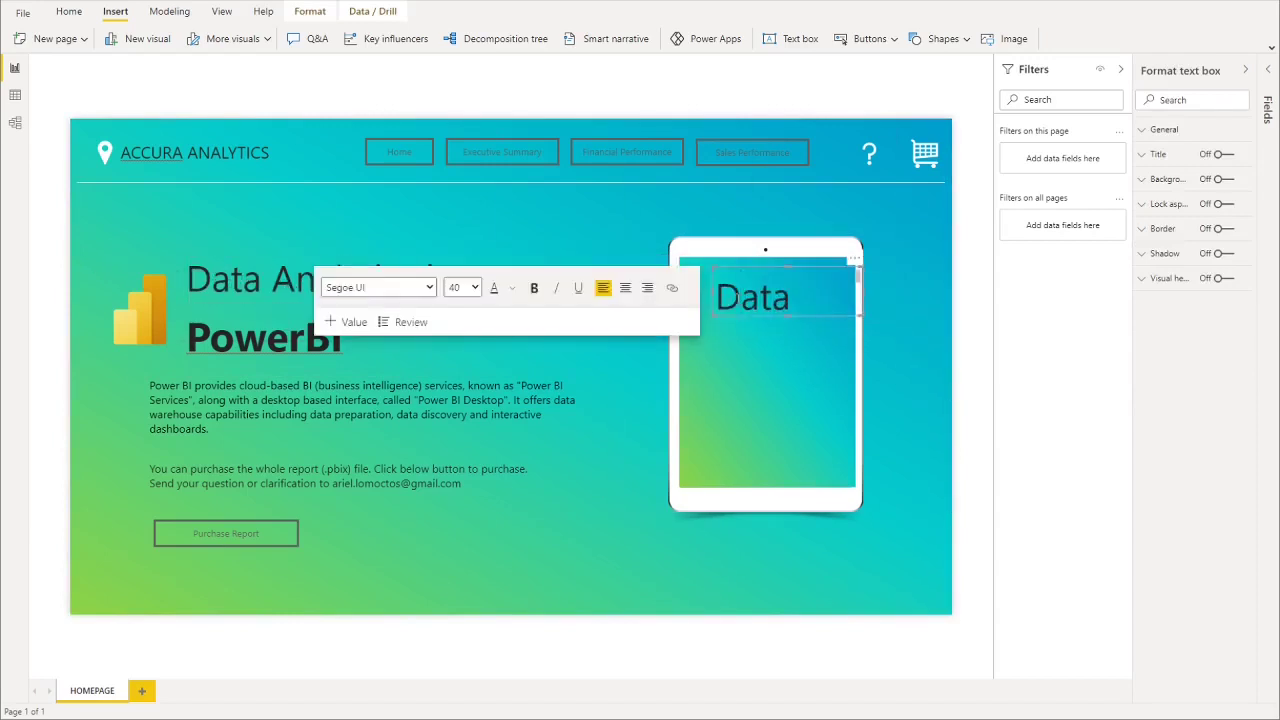
- Set the tablet heading to font size 11, center it and shrink its text box to fit
double_click(741, 290)
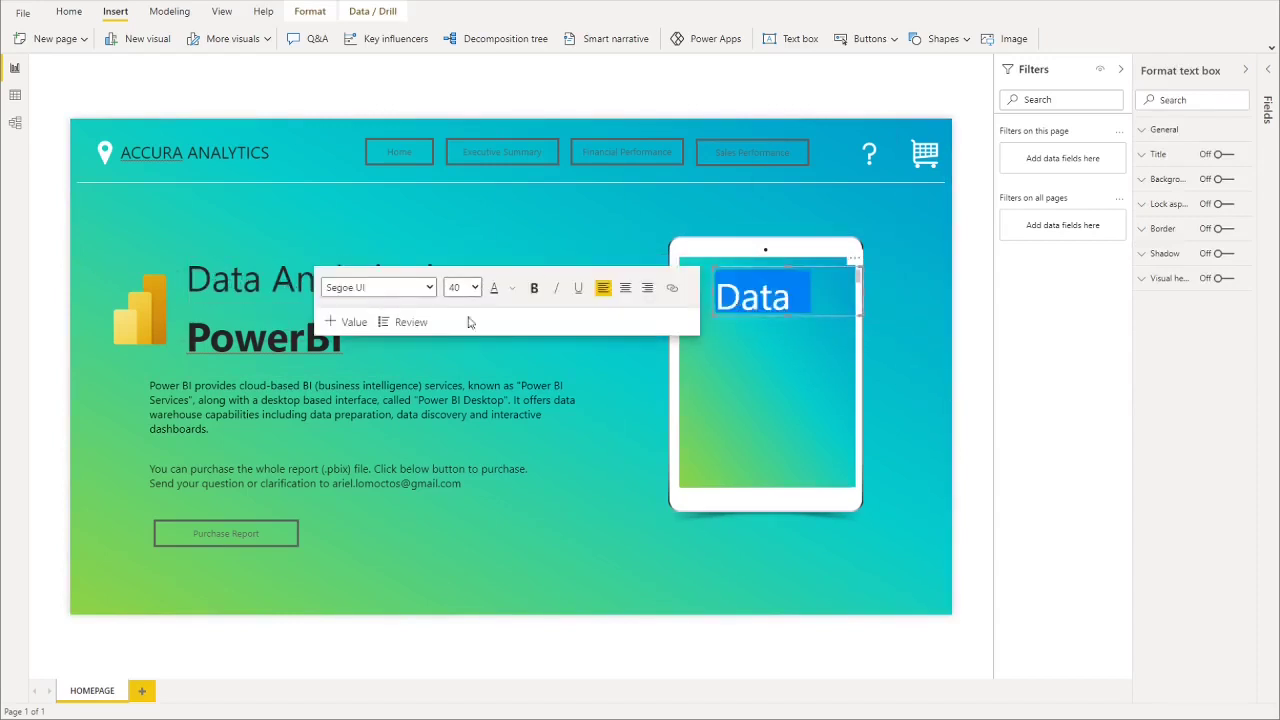
left_click(463, 358)
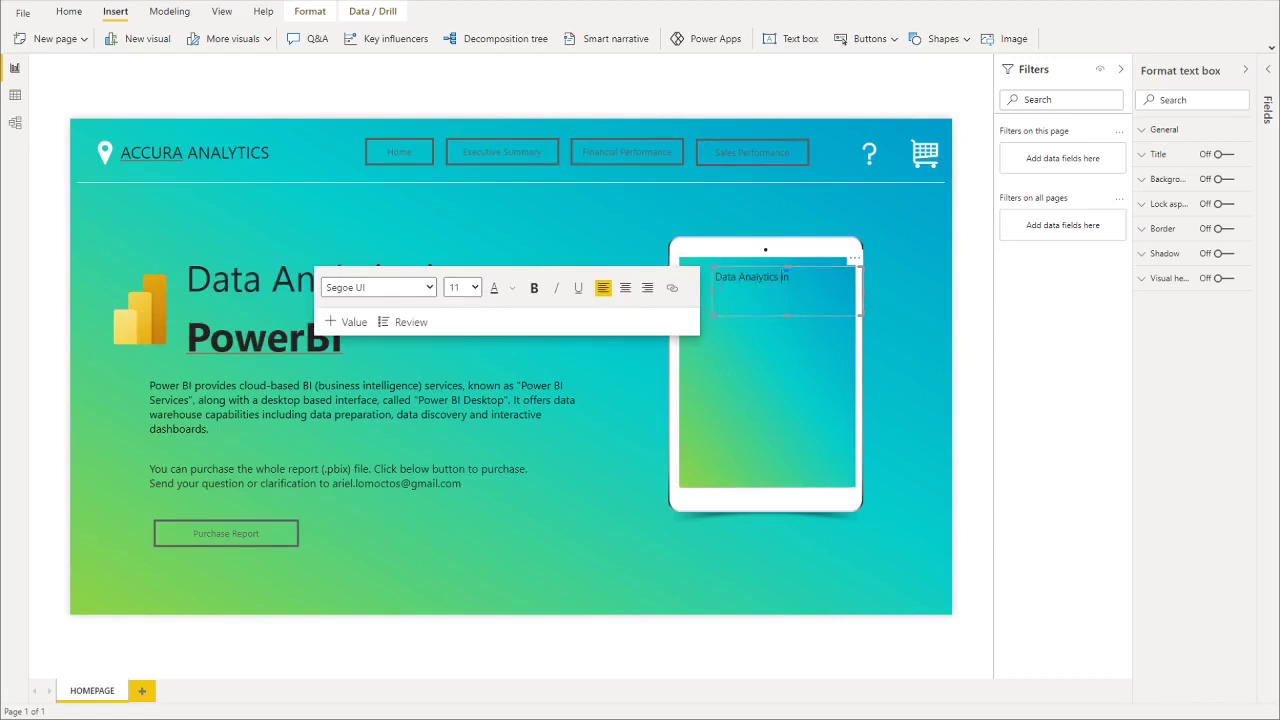
left_click(625, 288)
left_click(790, 317)
mouse_move(789, 314)
left_mouse_down()
mouse_move(794, 289)
mouse_move(806, 290)
mouse_move(784, 290)
mouse_move(788, 310)
left_mouse_up()
- Duplicate the small tablet heading, place the copy directly beneath it and change its text to "PowerBI"
key("ctrl+v")
triple_click(778, 296)
type("Powe")
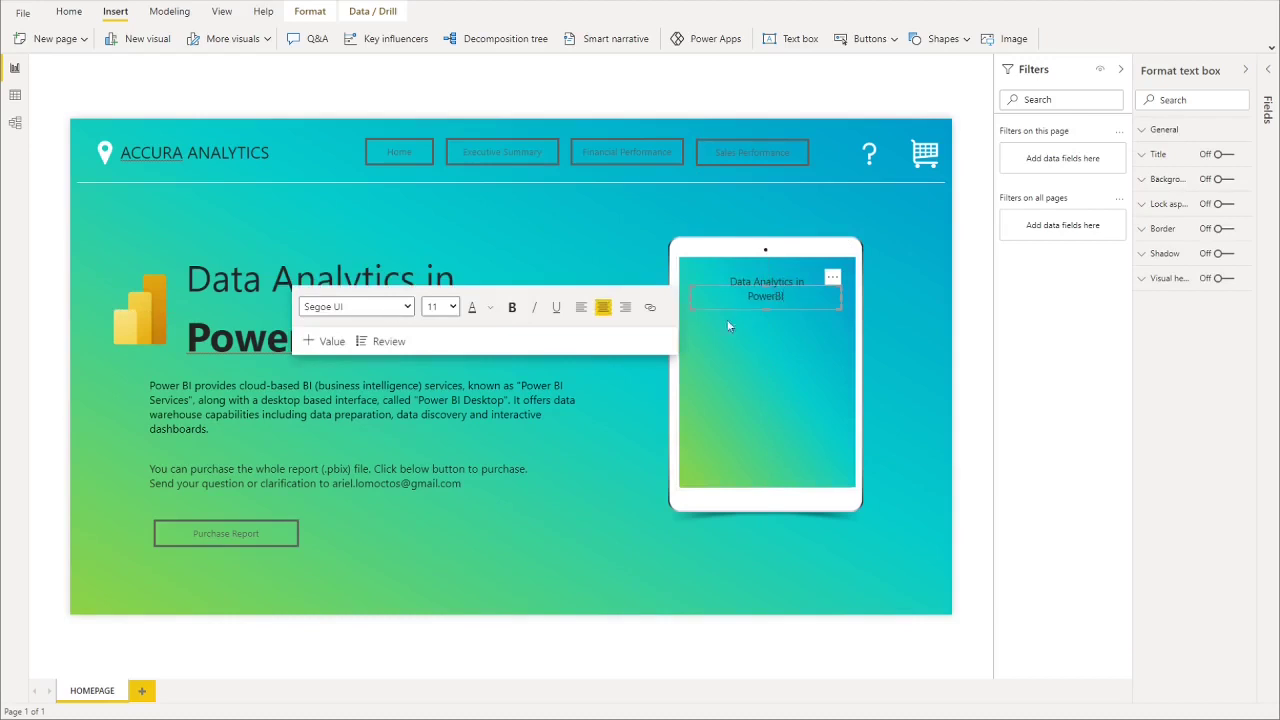
type("rBI")
key("ctrl+a")
left_click(308, 448)
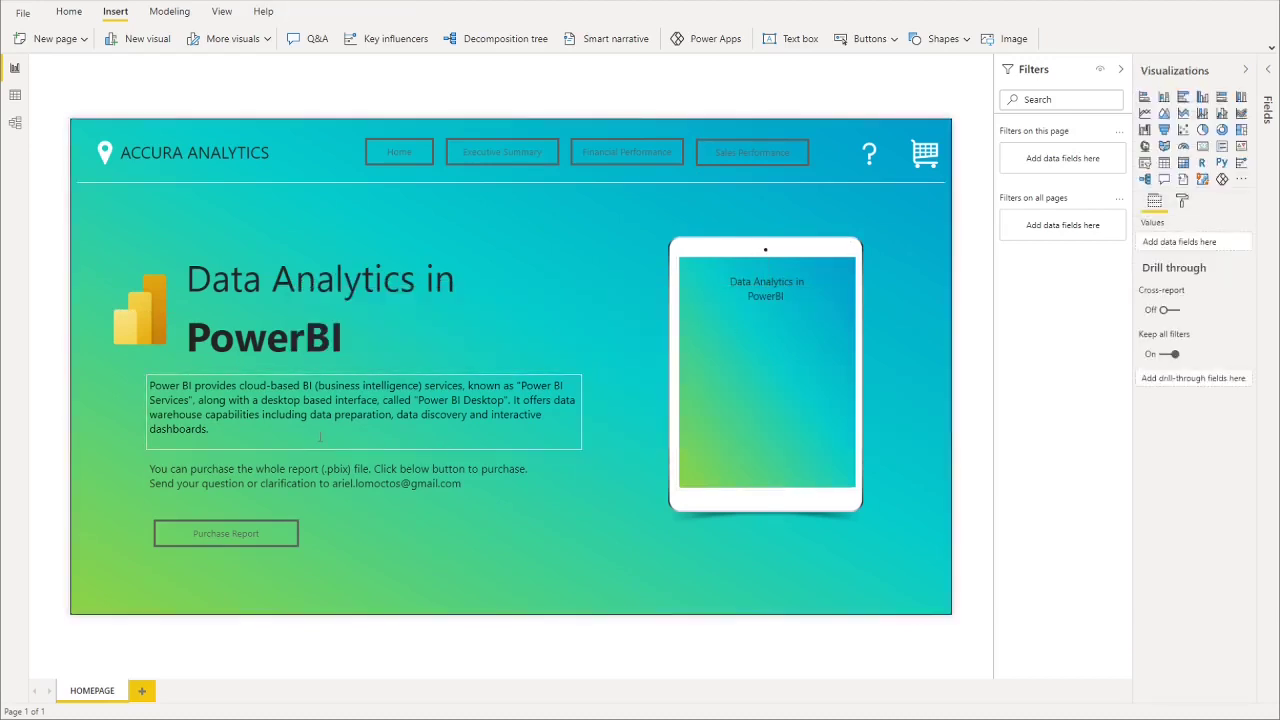
- Duplicate the Power BI description text box and place a narrowed copy on the tablet screen under the small heading
left_click(308, 448)
key("ctrl+c")
key("ctrl+v")
left_click_drag(305, 455, 559, 396)
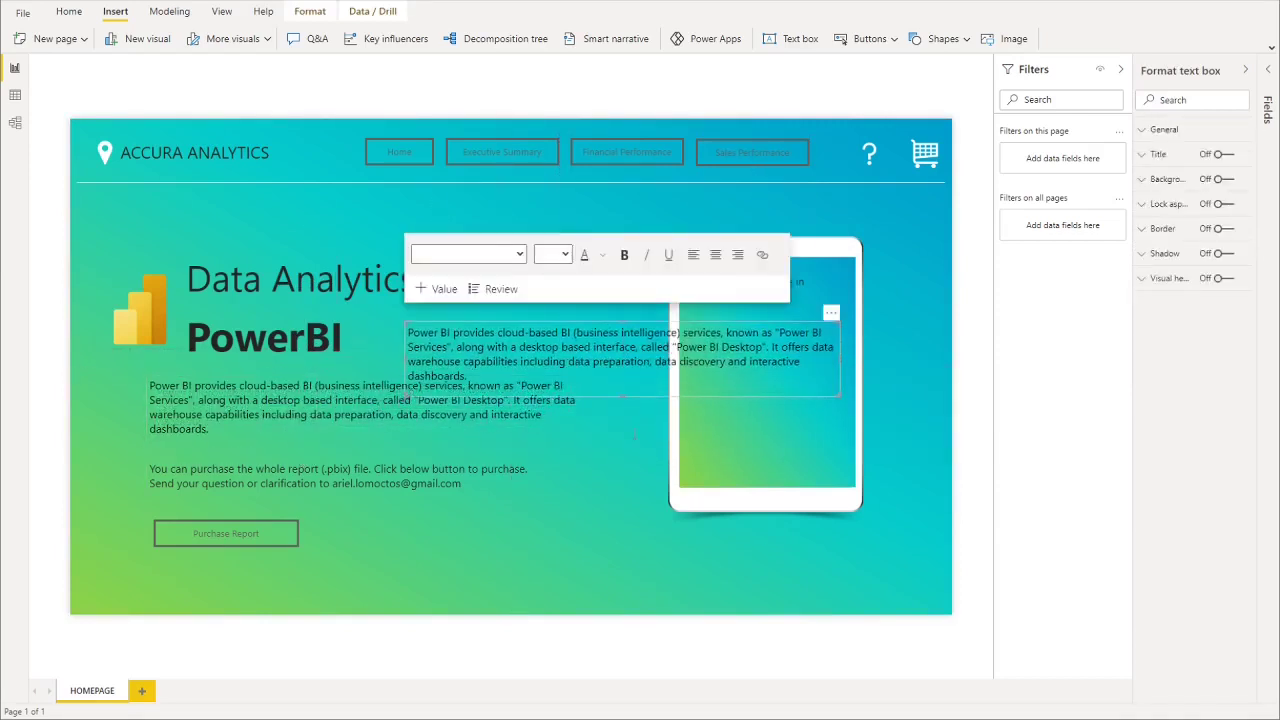
left_click_drag(645, 439, 704, 456)
- Set the tablet description's font size to 8 and adjust its text box within the tablet screen
left_click(749, 405)
key("ctrl+a")
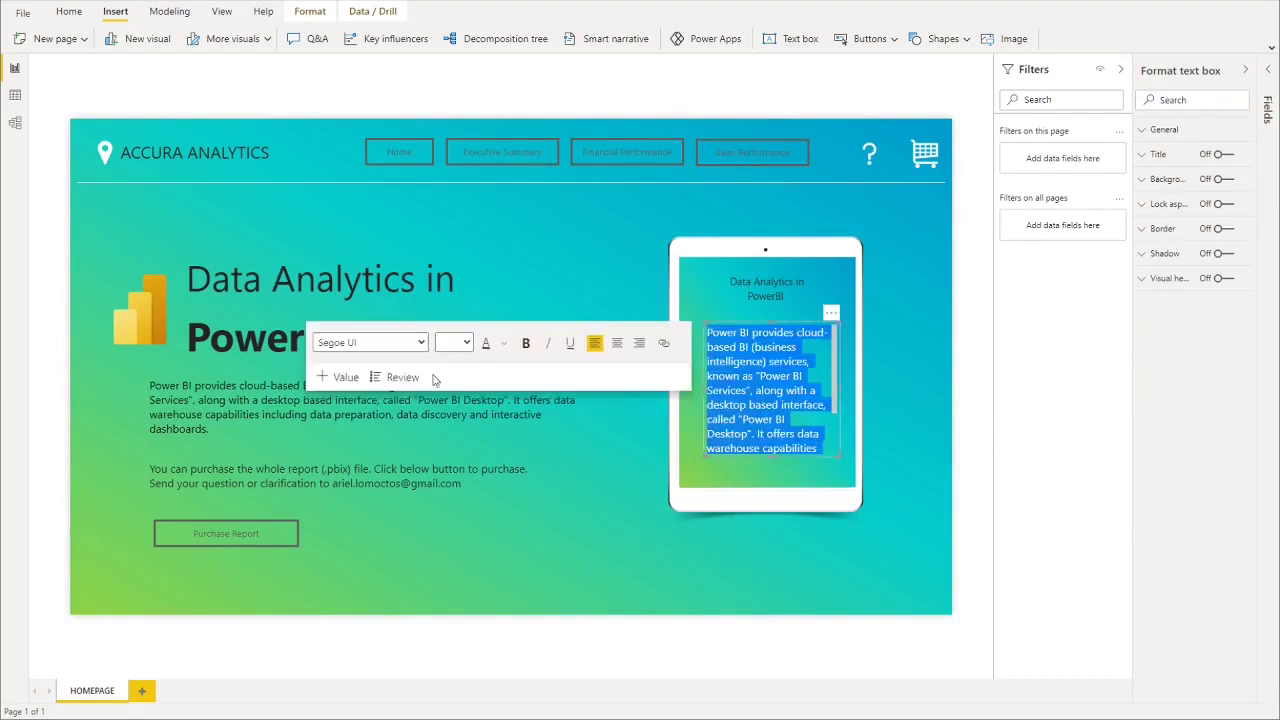
left_click(453, 415)
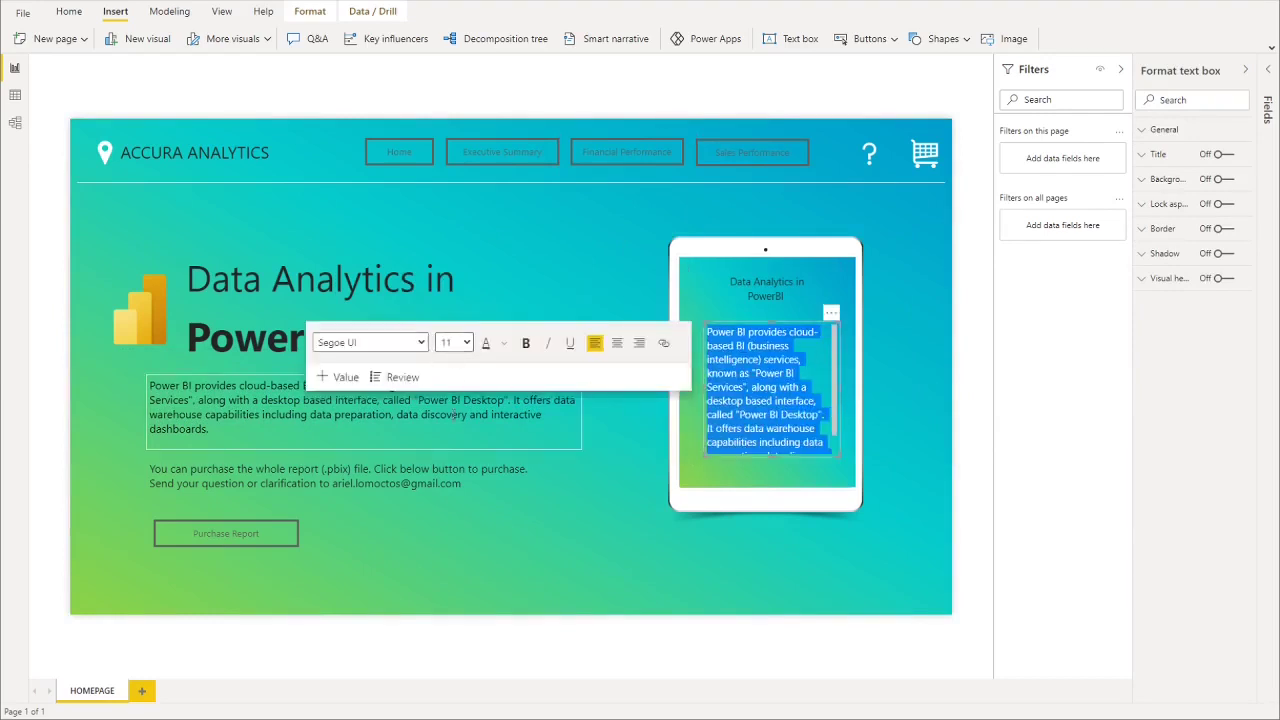
left_click(456, 363)
left_click_drag(770, 455, 742, 440)
left_click(601, 566)
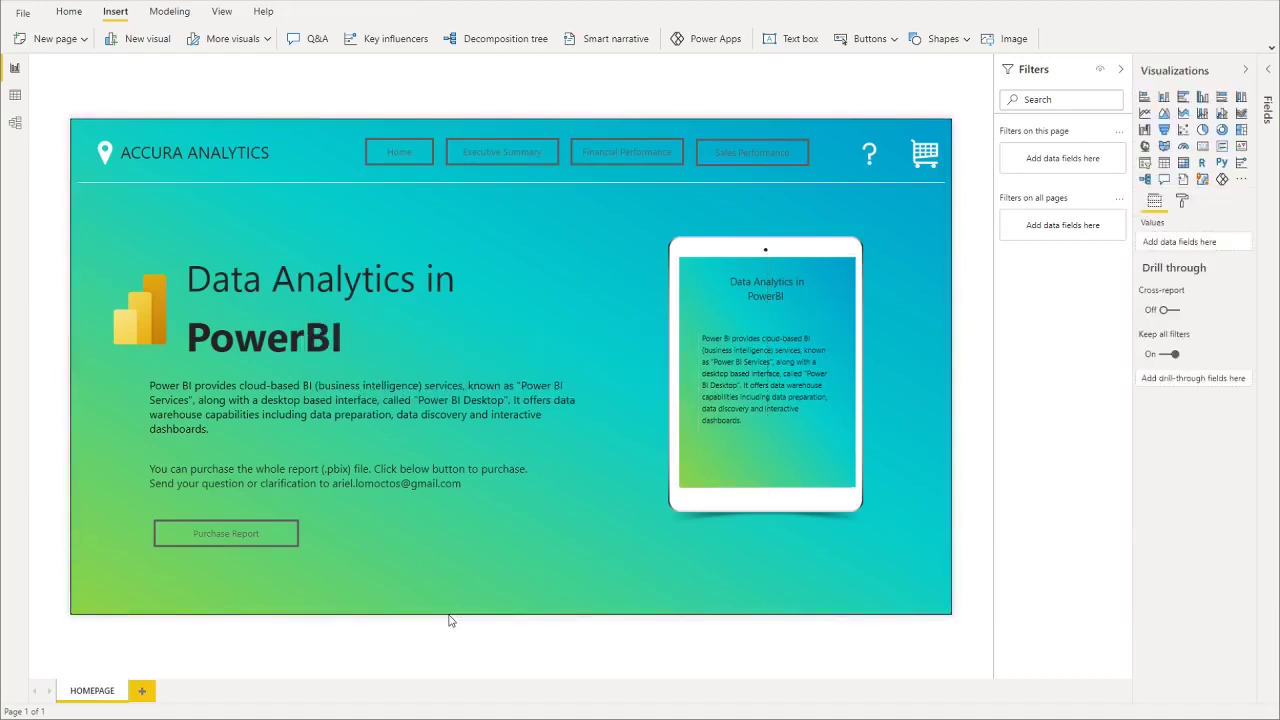
- Change the font color of the ACCURA ANALYTICS title to white
left_click(180, 153)
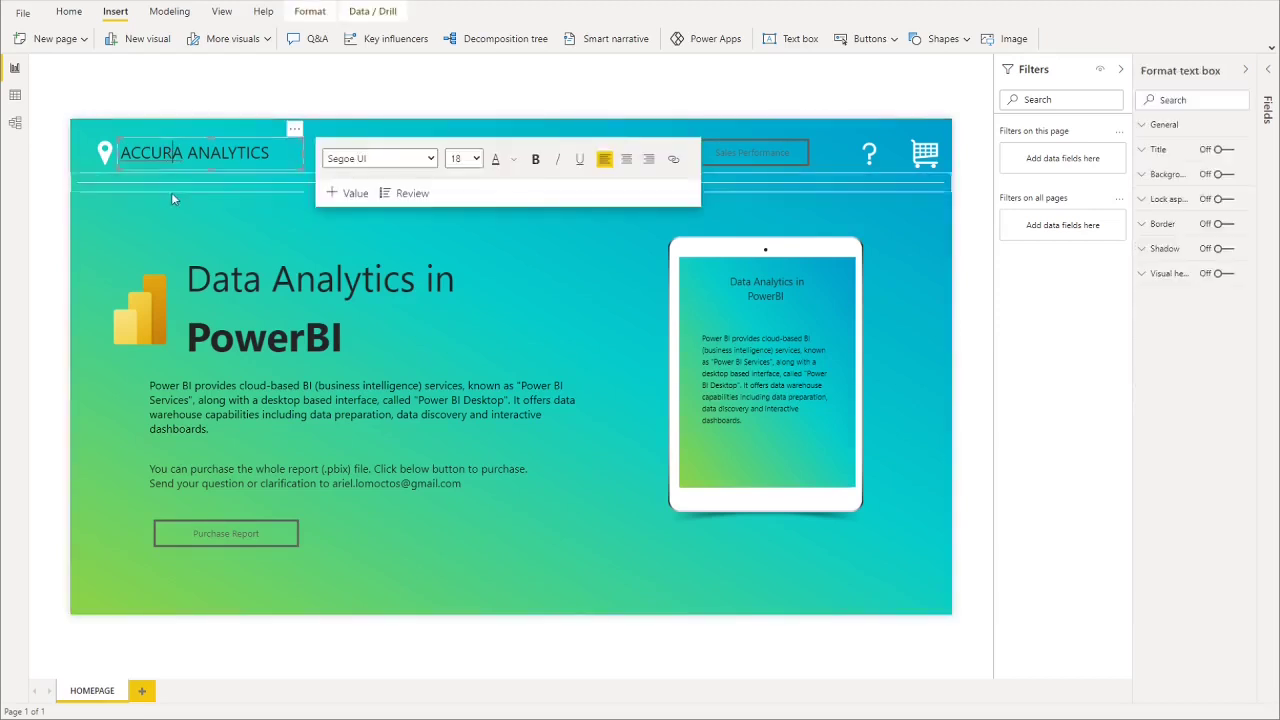
key("ctrl+a")
left_click(513, 159)
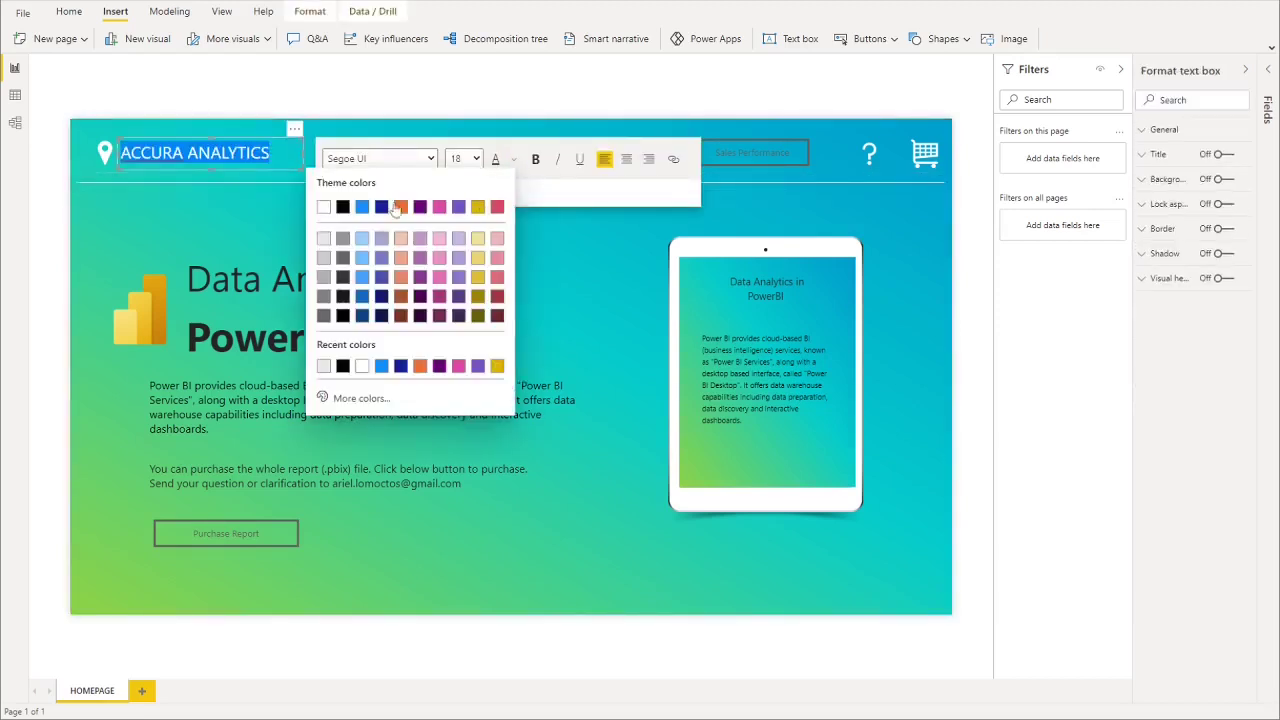
- Change the font color of the large "Data Analytics in" and "PowerBI" headings to white
left_click(303, 276)
key("ctrl+a")
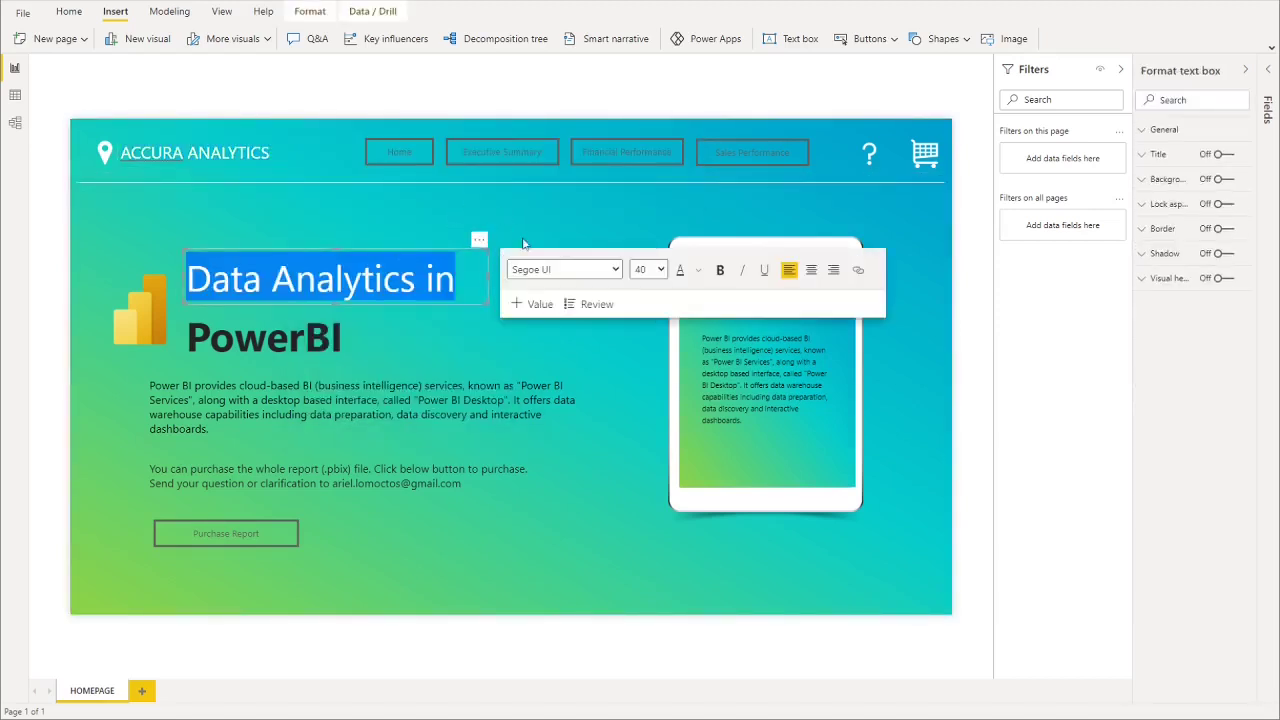
left_click(702, 277)
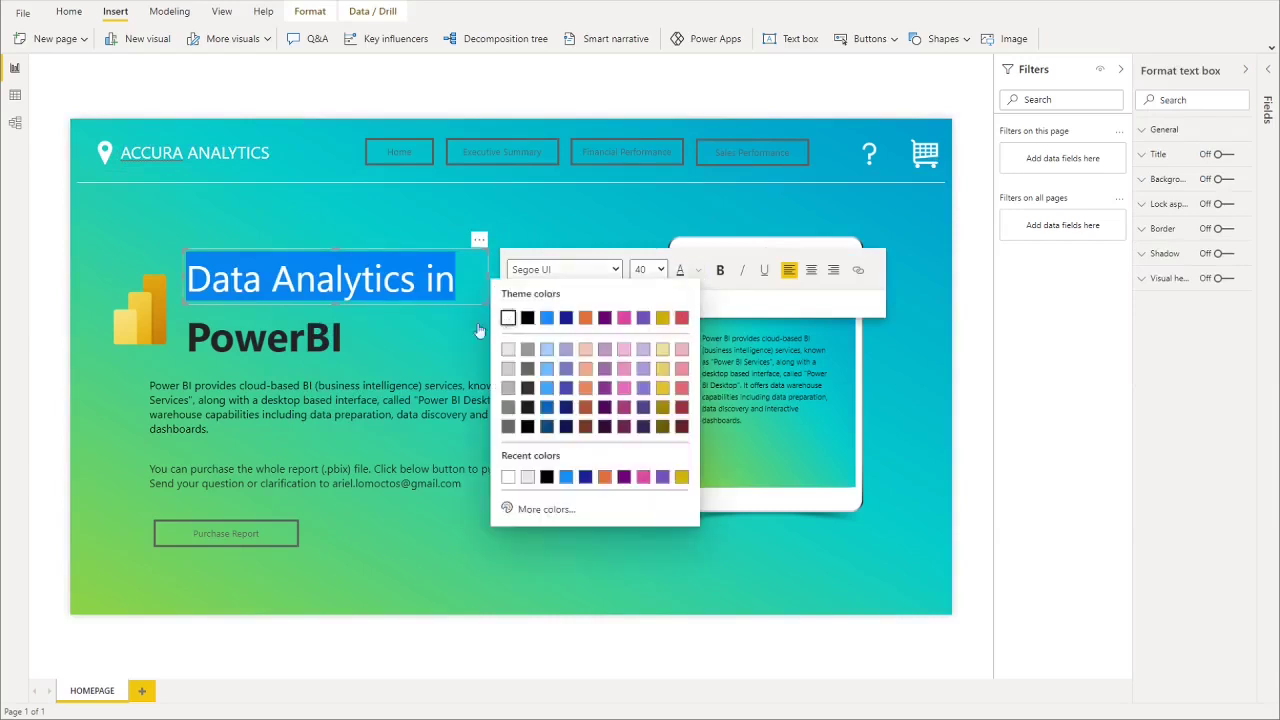
left_click(506, 312)
double_click(267, 337)
left_click(634, 327)
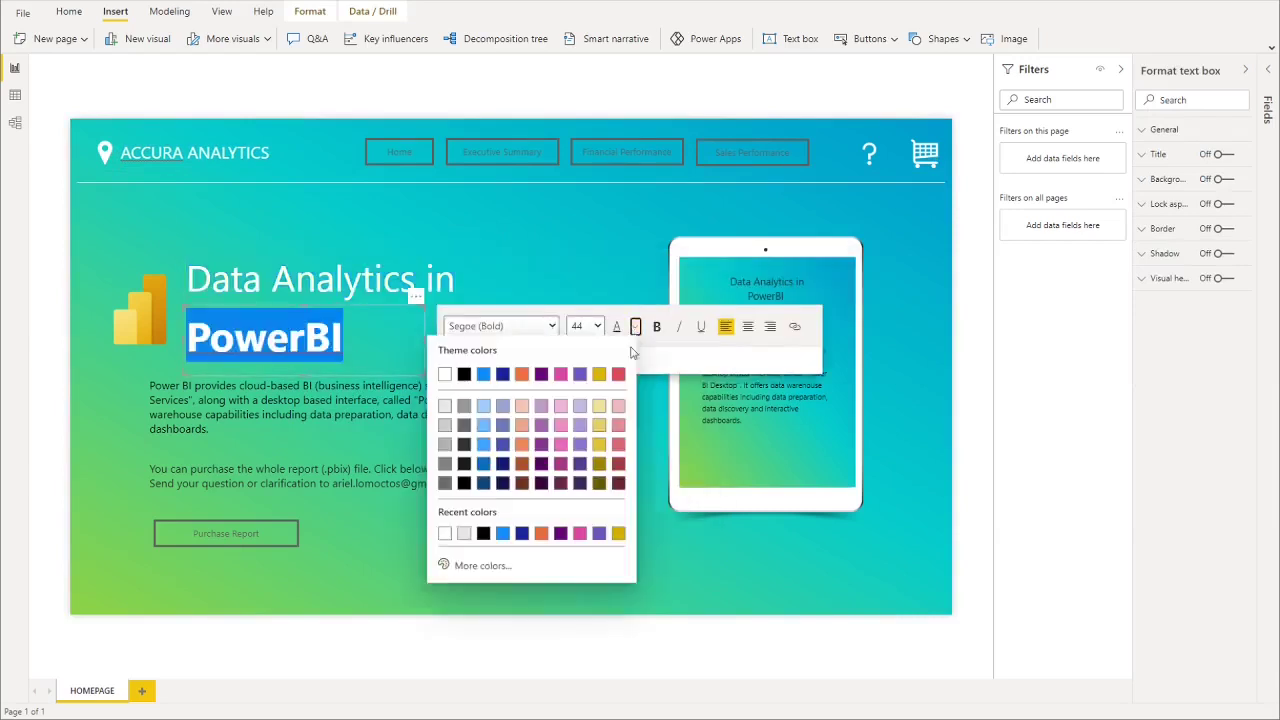
left_click(444, 374)
- Change the font color of the main Power BI description and the purchase information text to white
left_click(350, 414)
key("ctrl+a")
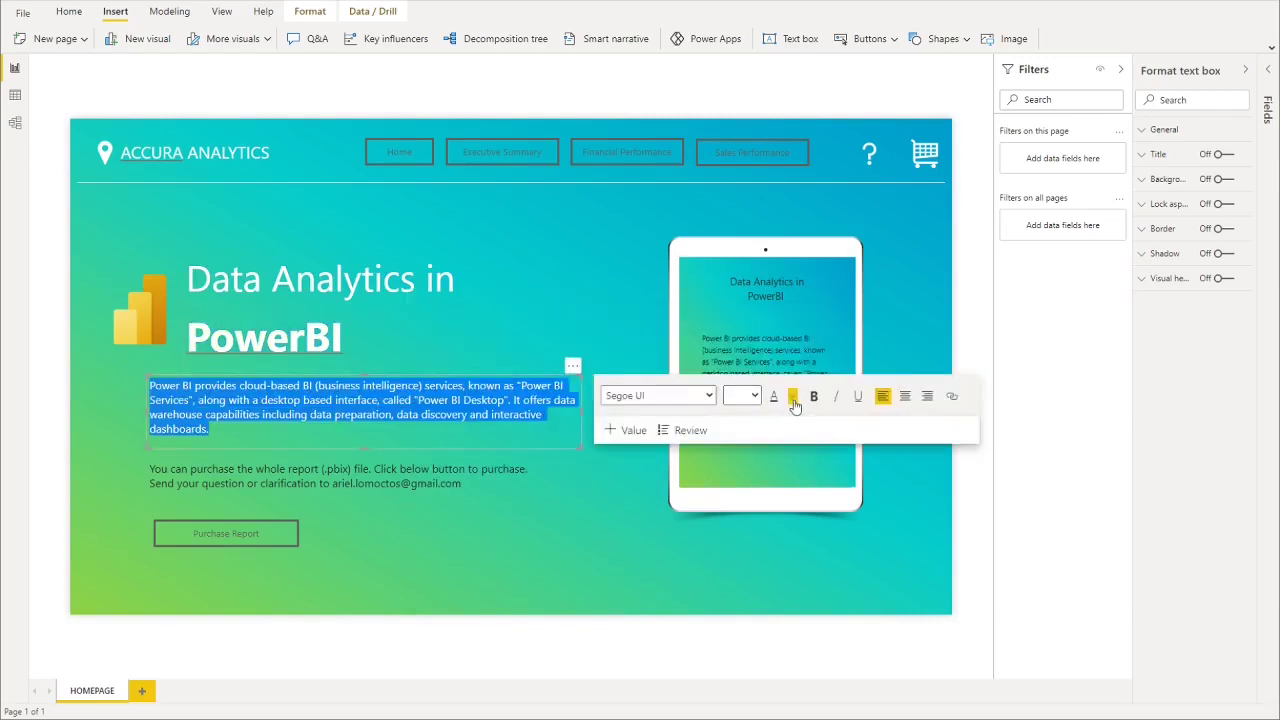
left_click(794, 398)
left_click(352, 483)
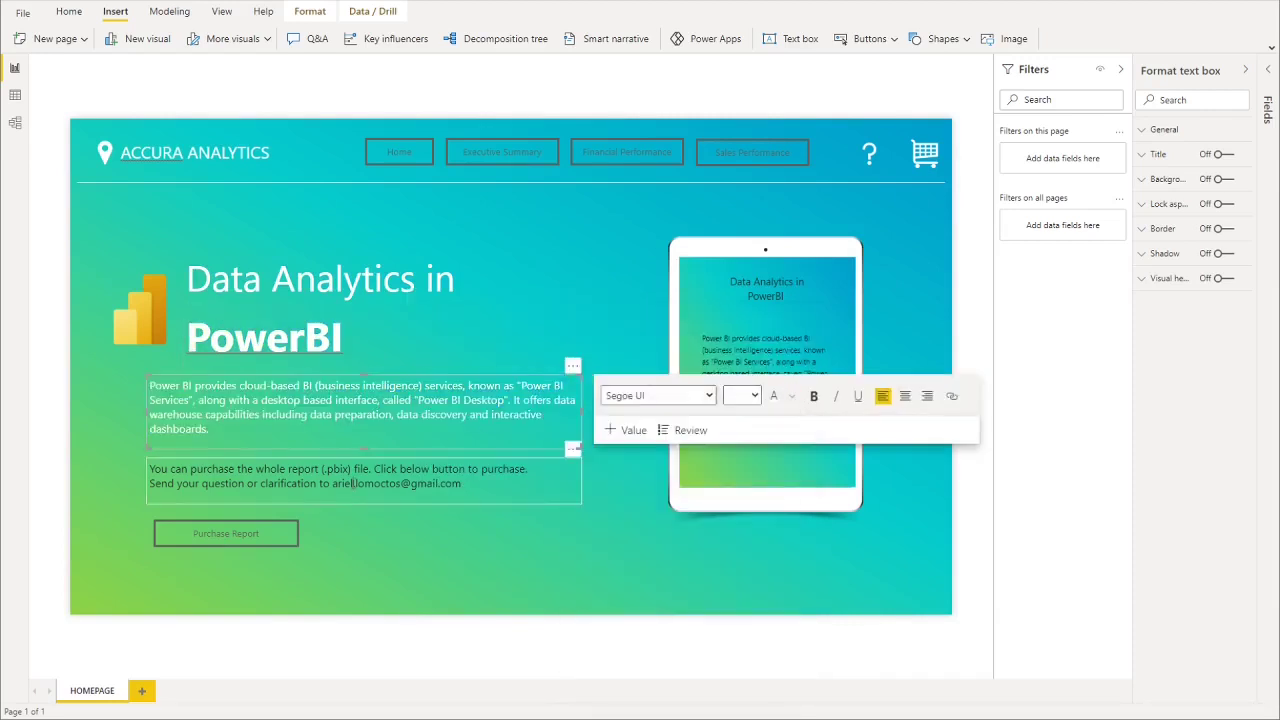
key("ctrl+a")
left_click(792, 481)
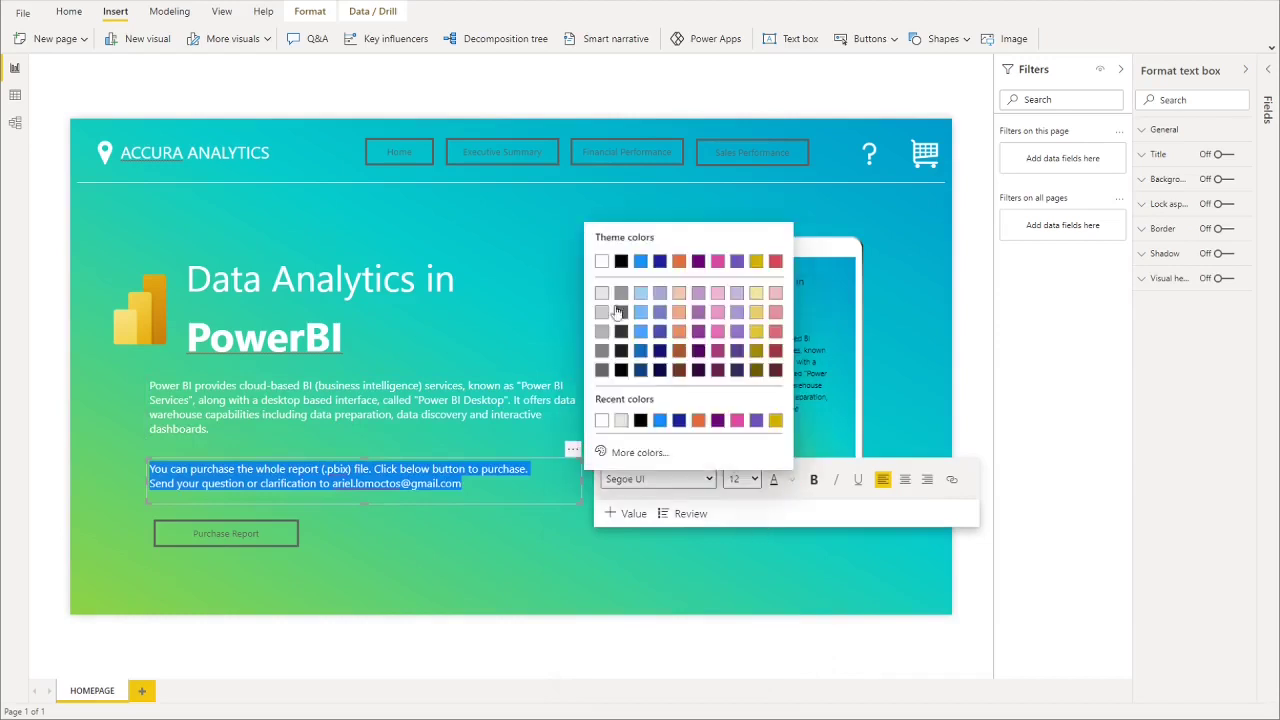
left_click(601, 261)
- Change the font color of the description on the tablet screen to white
left_click(765, 380)
key("ctrl+a")
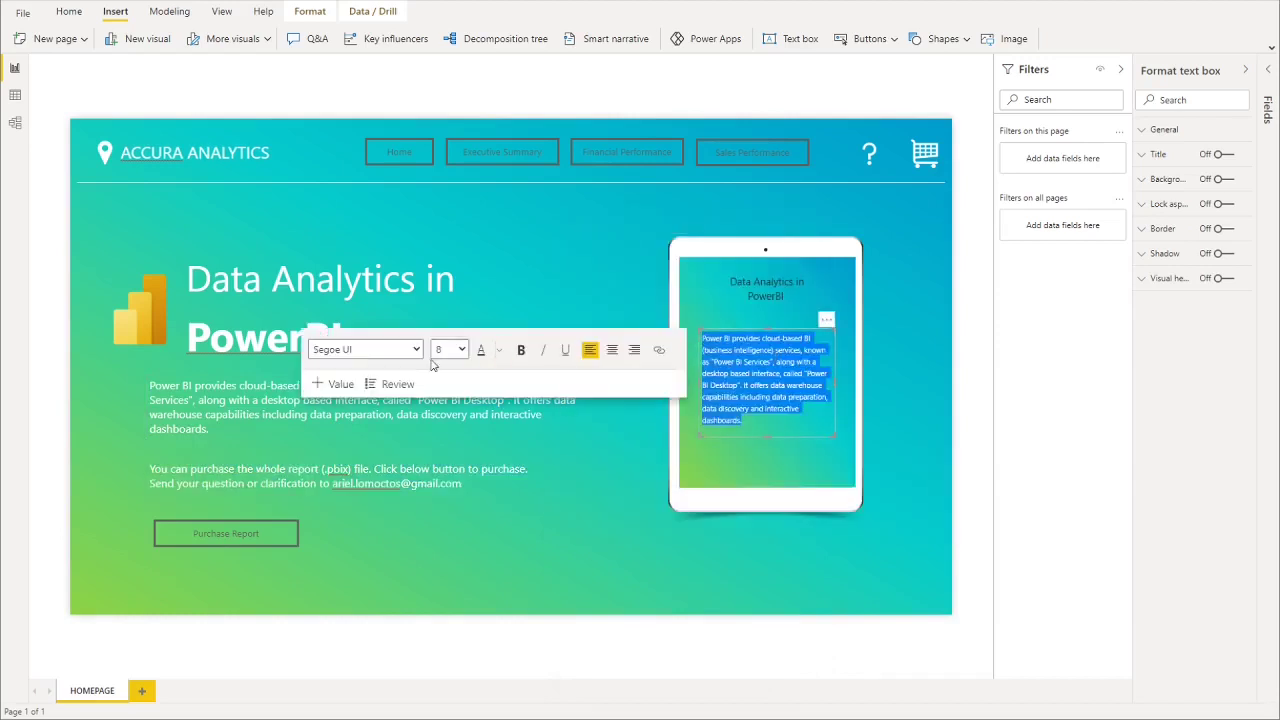
left_click(498, 349)
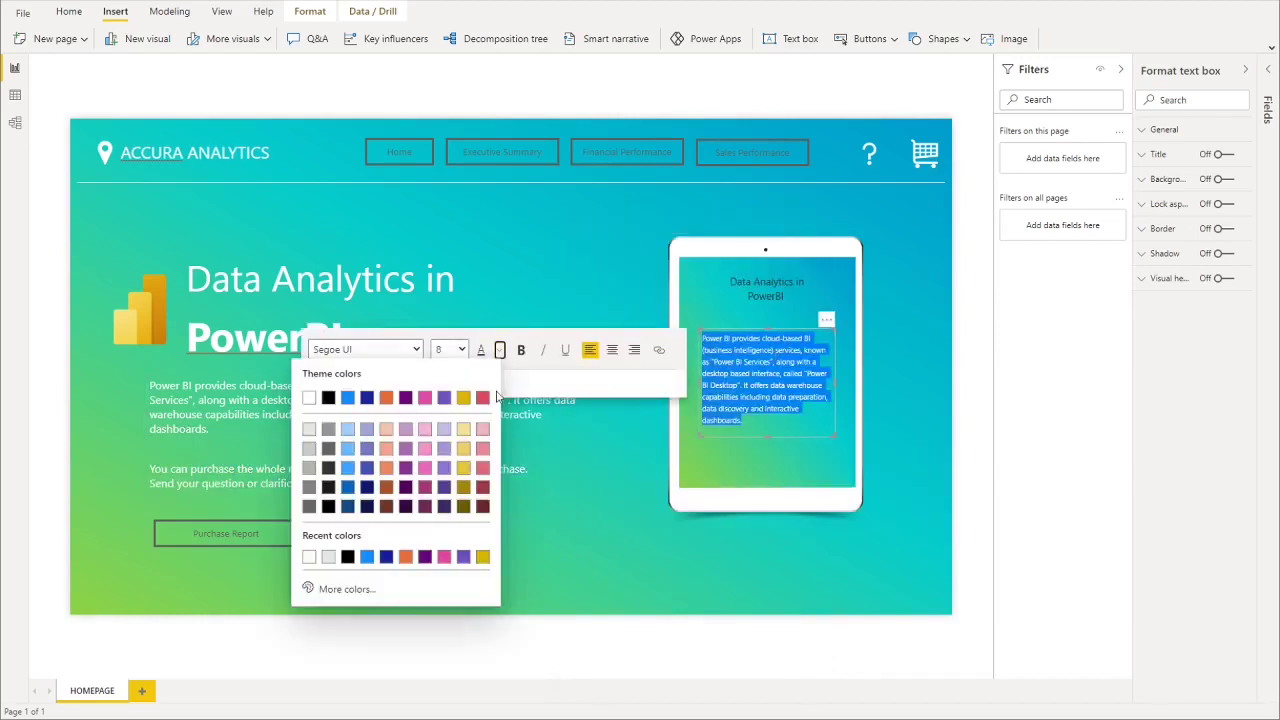
left_click(312, 398)
- Change the font color of the "PowerBI" and "Data Analytics in" headings on the tablet screen to white
left_click(755, 292)
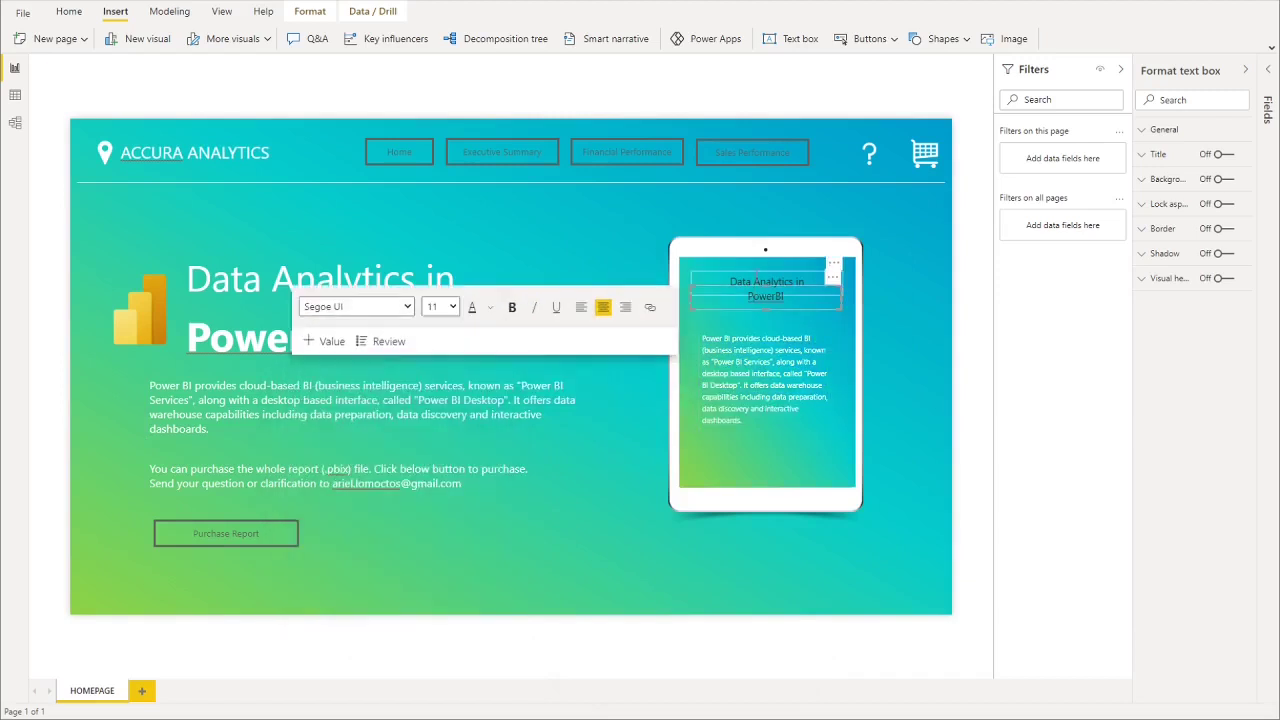
double_click(765, 296)
left_click(490, 307)
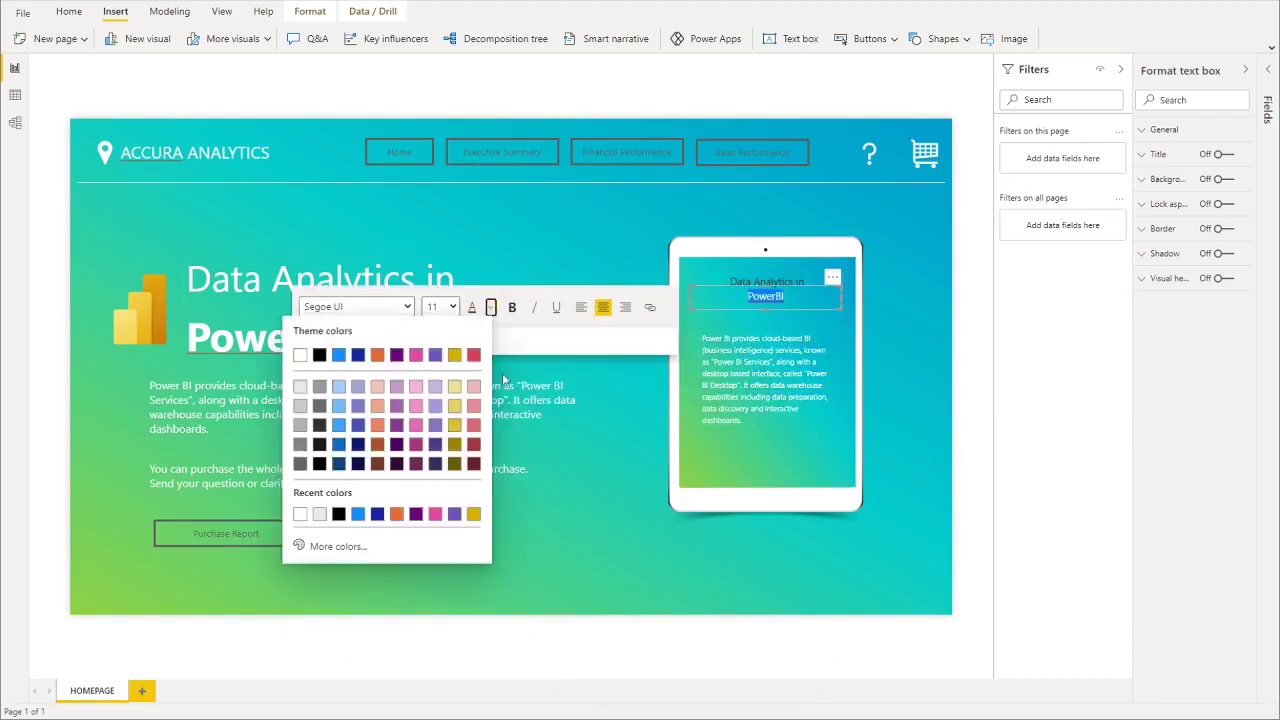
left_click(301, 356)
left_click(770, 281)
triple_click(770, 281)
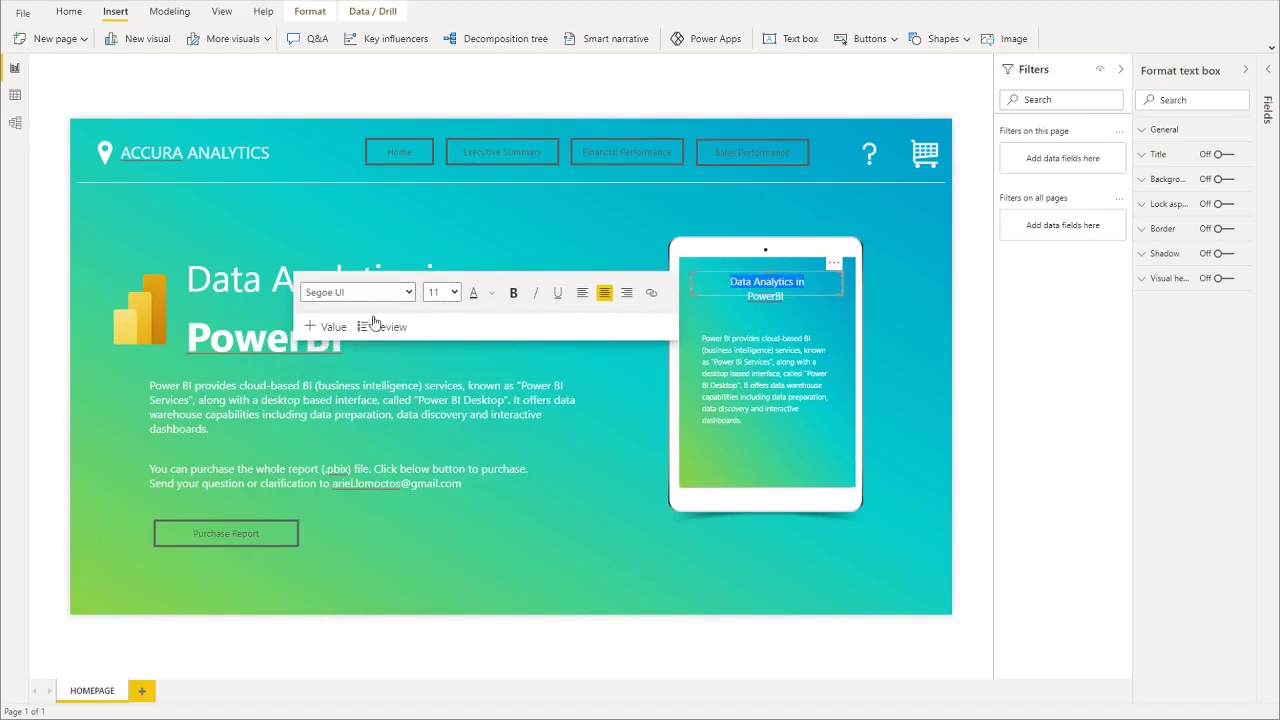
left_click(491, 300)
left_click(305, 352)
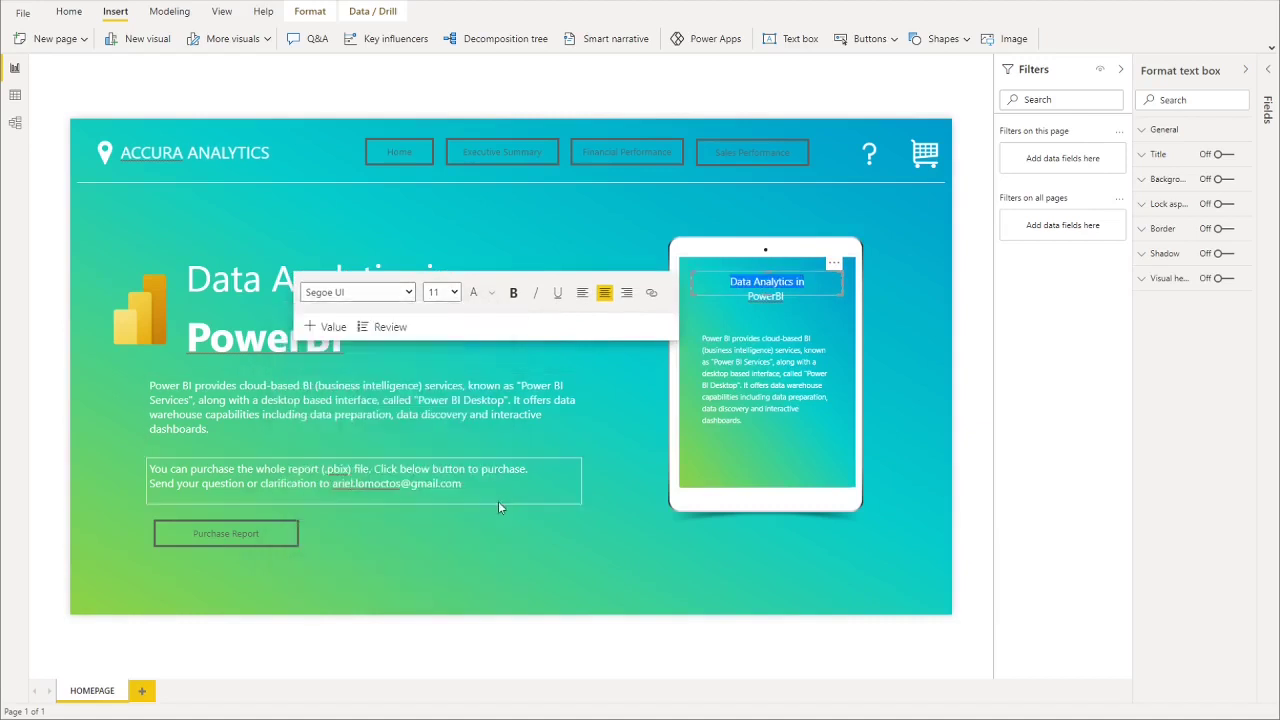
left_click(494, 554)
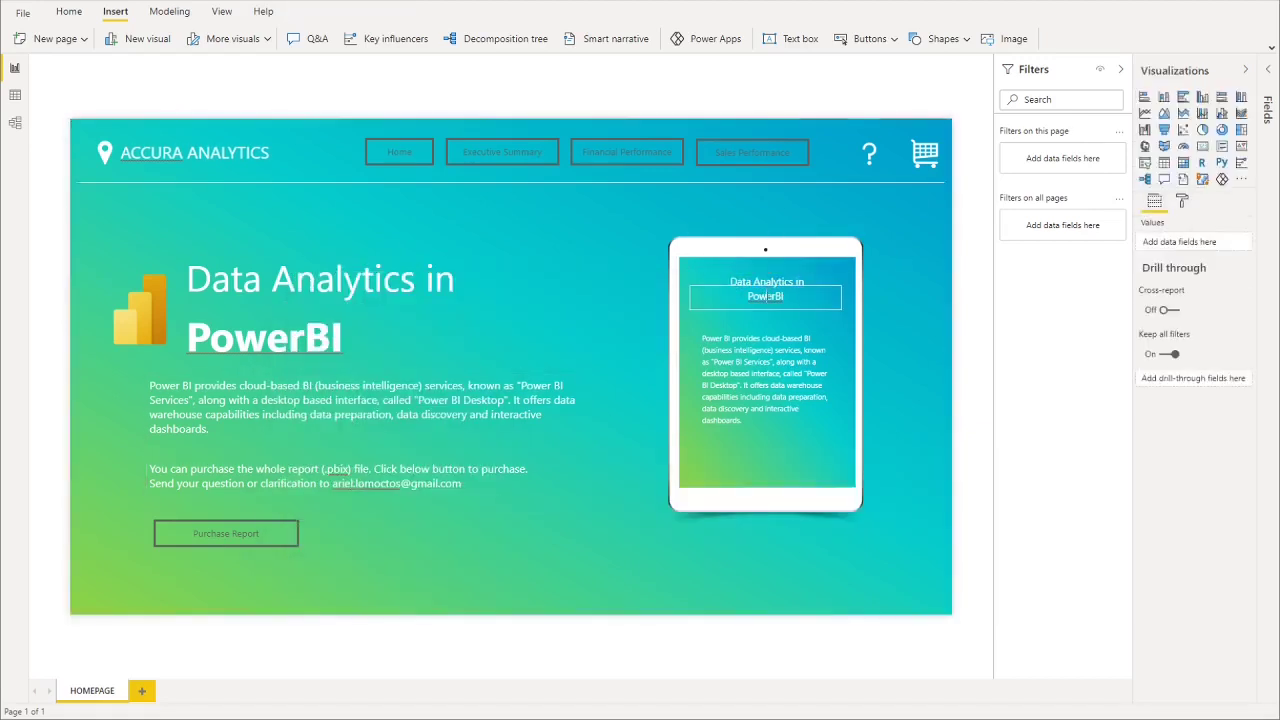
- Format the tablet's "PowerBI" heading in Segoe (Bold) at size 24 and enlarge its text box
key("ctrl+z")
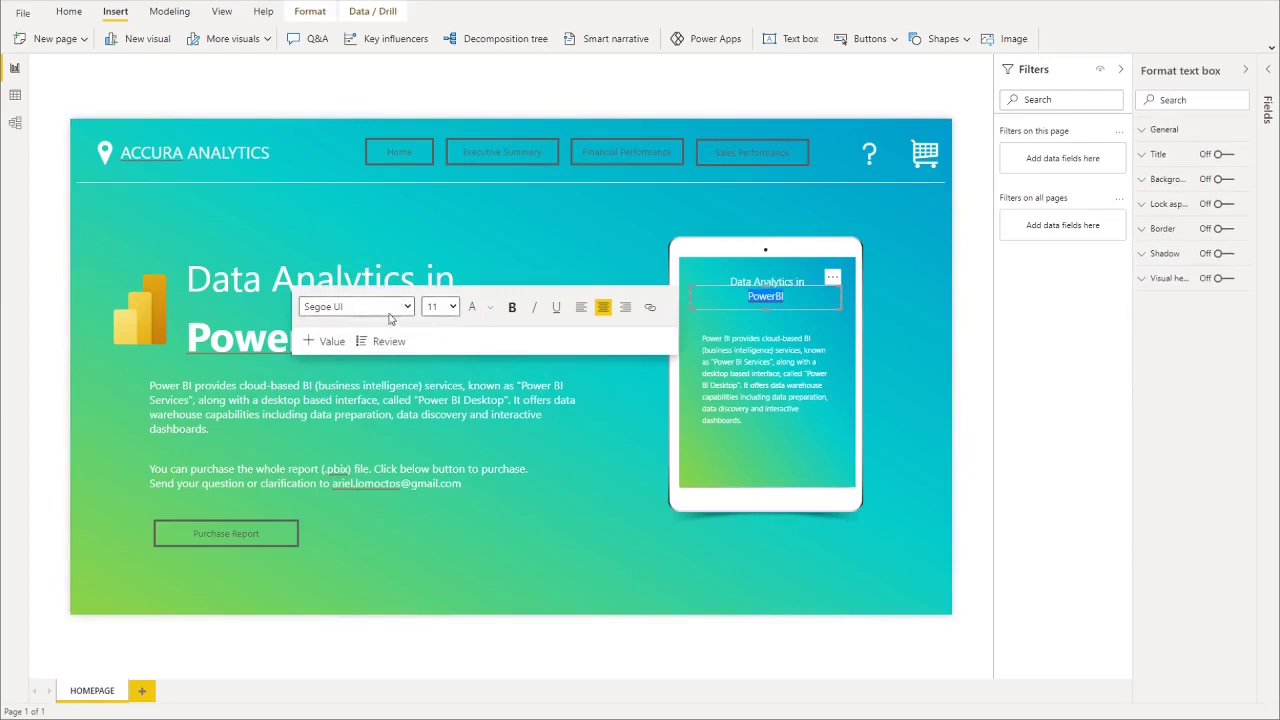
key("ctrl+b")
left_click(431, 411)
left_click_drag(767, 308, 772, 318)
left_click(779, 321)
left_click(778, 321)
left_click(778, 322)
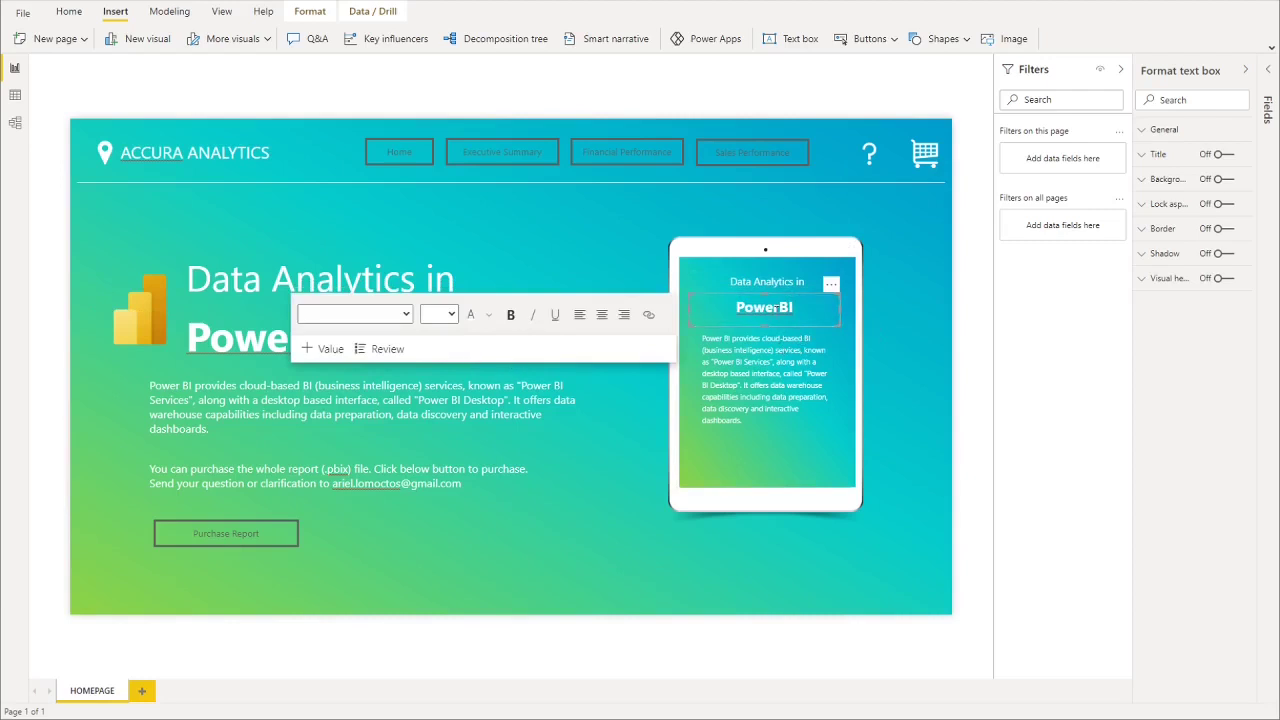
key("ctrl+a")
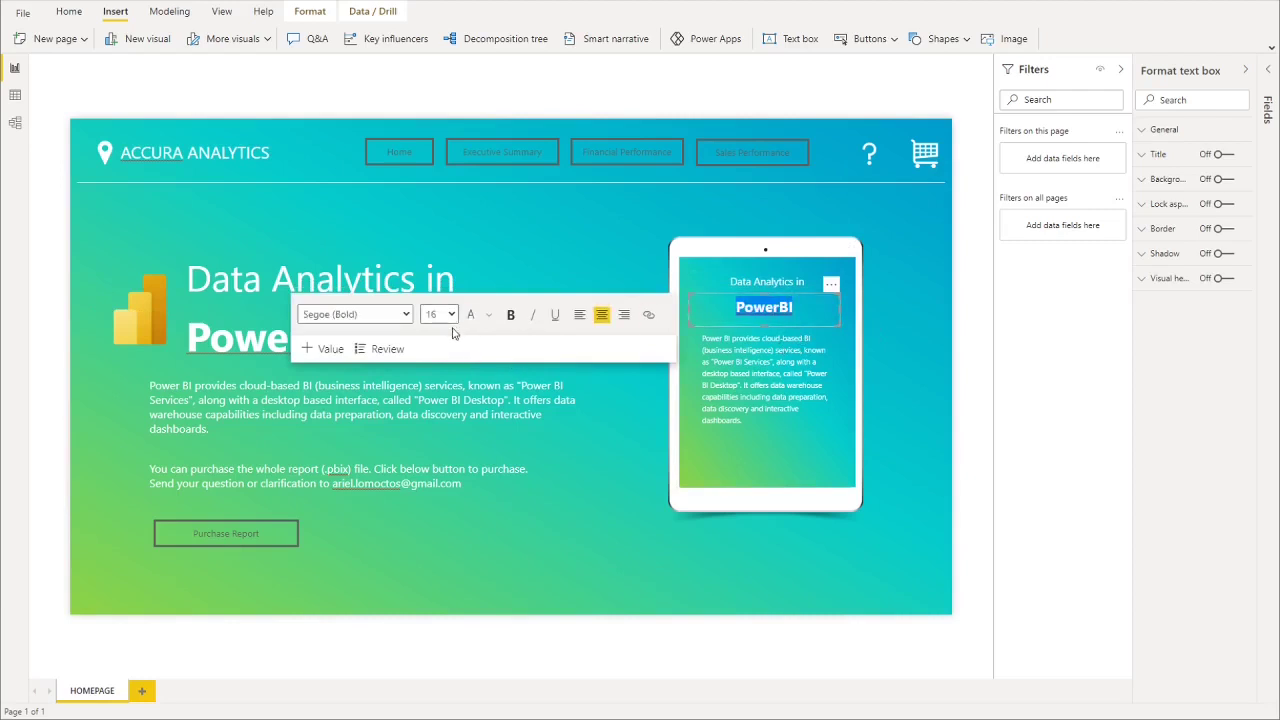
left_click(436, 470)
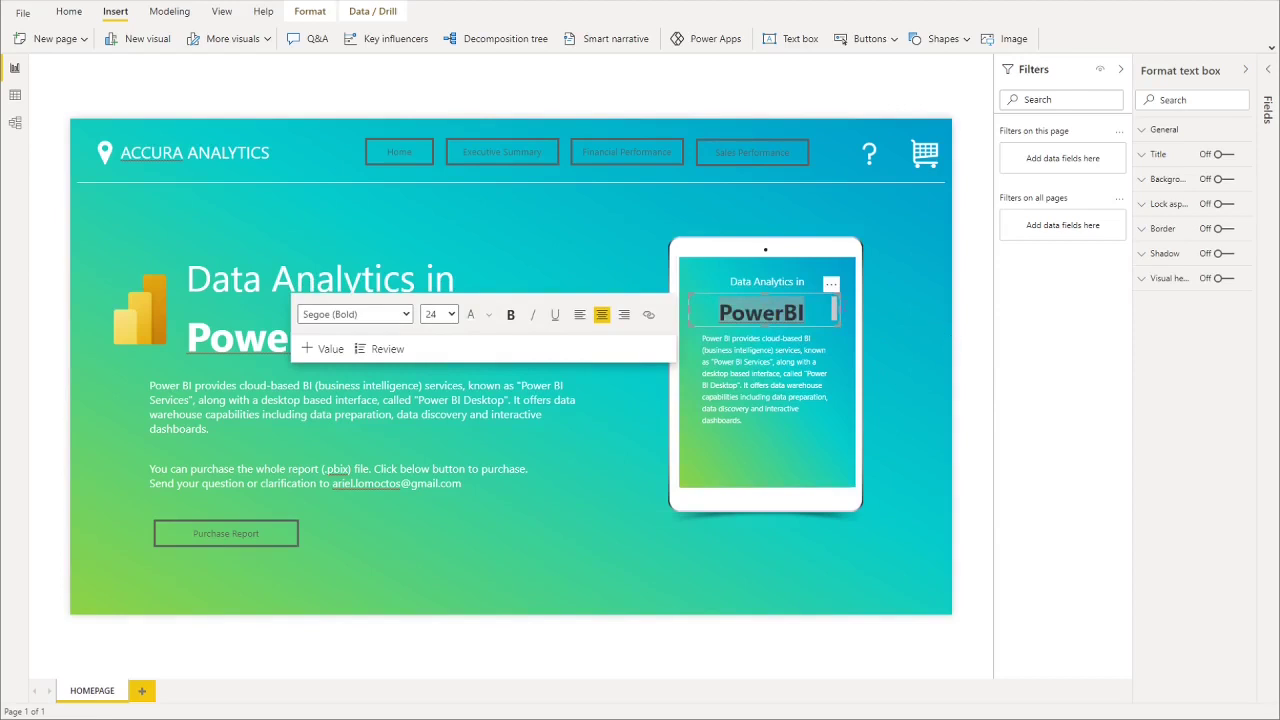
left_click(714, 305)
- Set the tablet's "Data Analytics in" heading to size 14 and make the "PowerBI" text box slightly taller
left_click(767, 282)
key("ctrl+a")
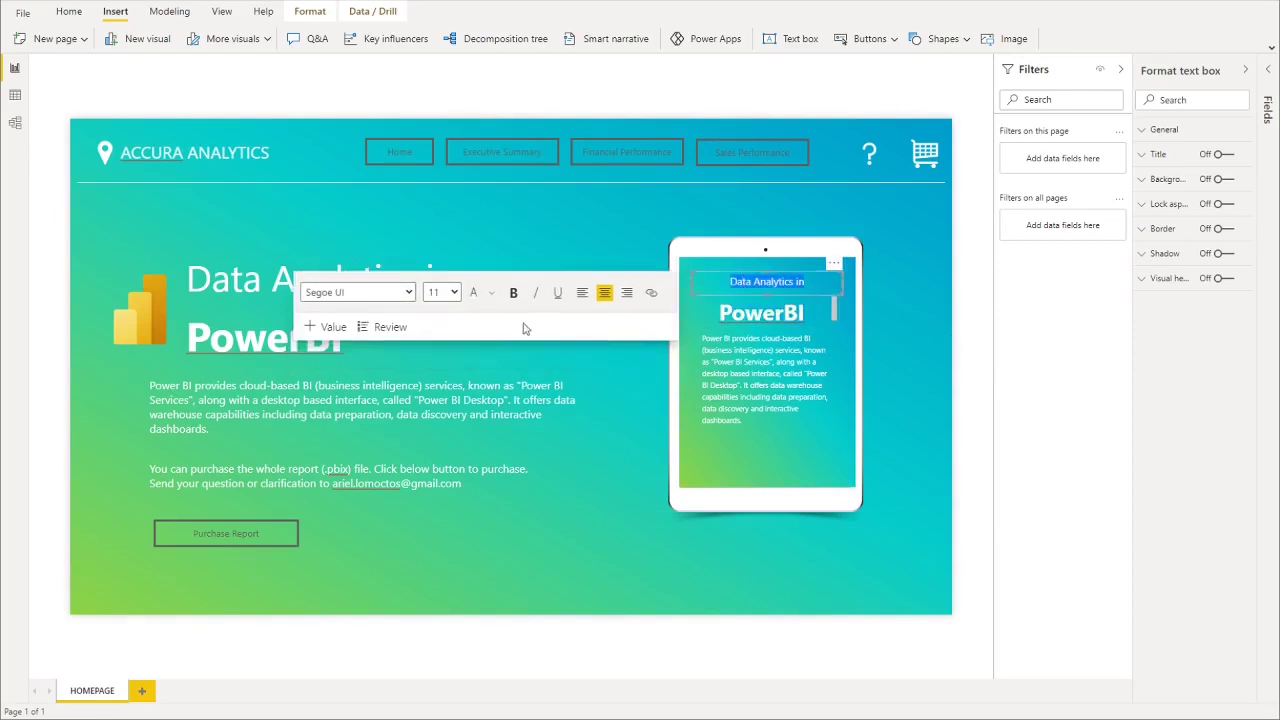
left_click(436, 292)
left_click(434, 386)
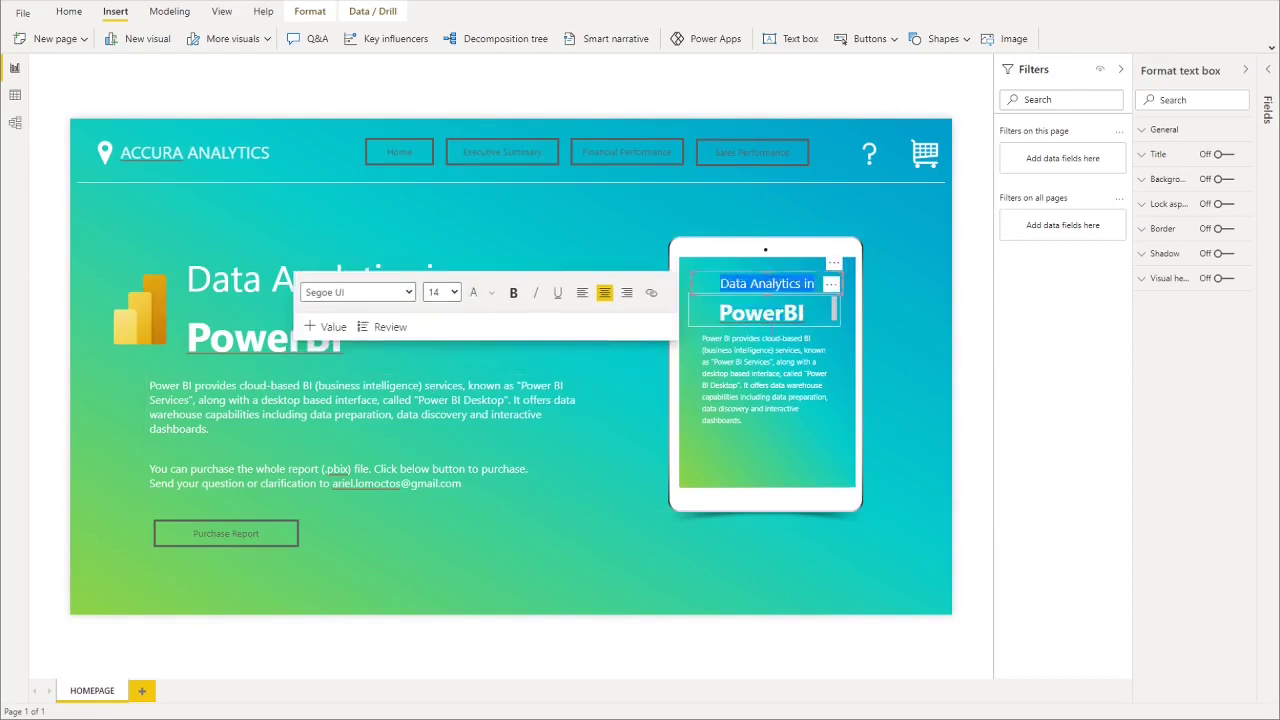
left_click(764, 318)
left_click_drag(766, 326, 767, 332)
- Shorten the header divider line slightly at both ends
left_click(273, 182)
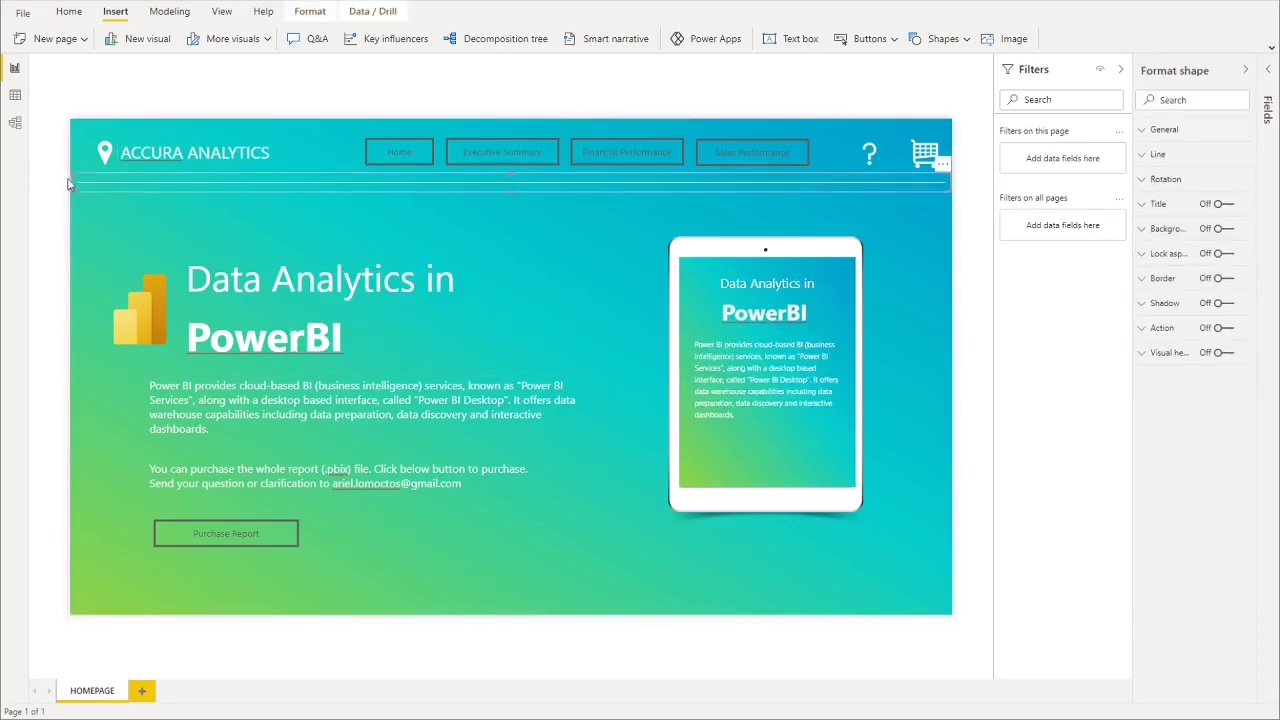
left_click_drag(72, 180, 88, 179)
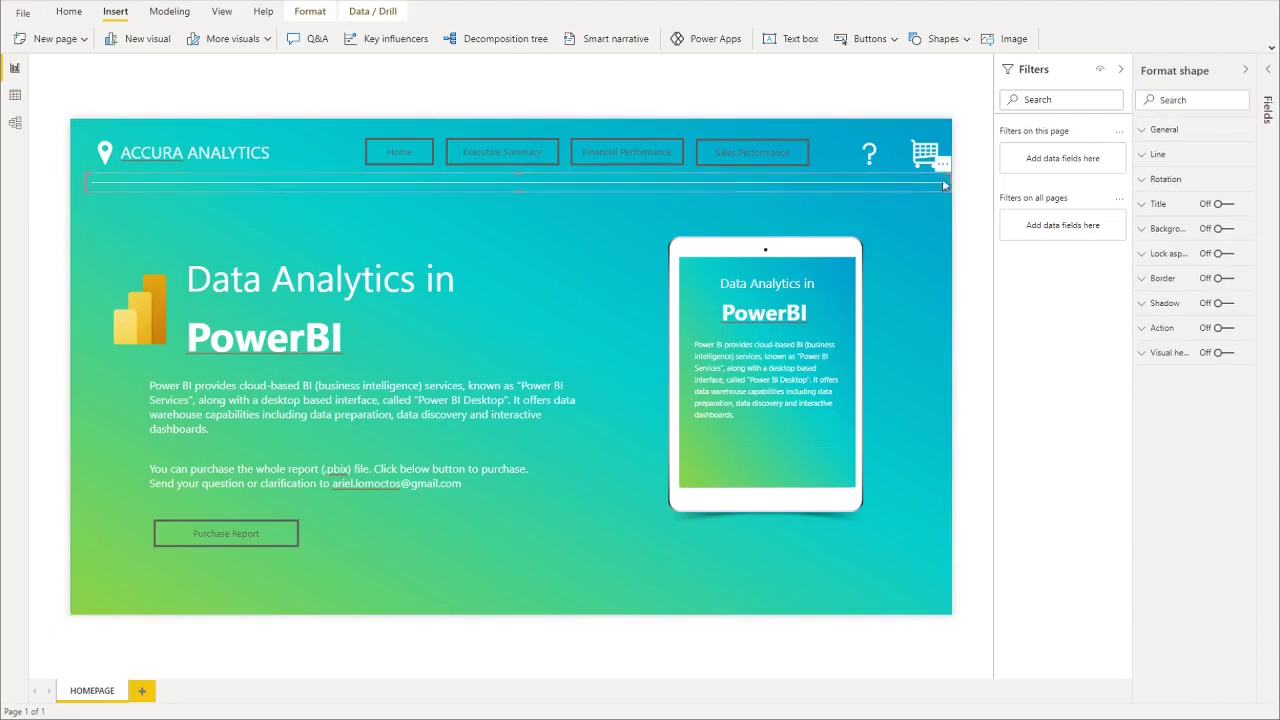
left_click_drag(935, 180, 937, 180)
- Set the transparency of the header divider line to 50%
left_click(1157, 154)
left_click_drag(1187, 243, 1213, 246)
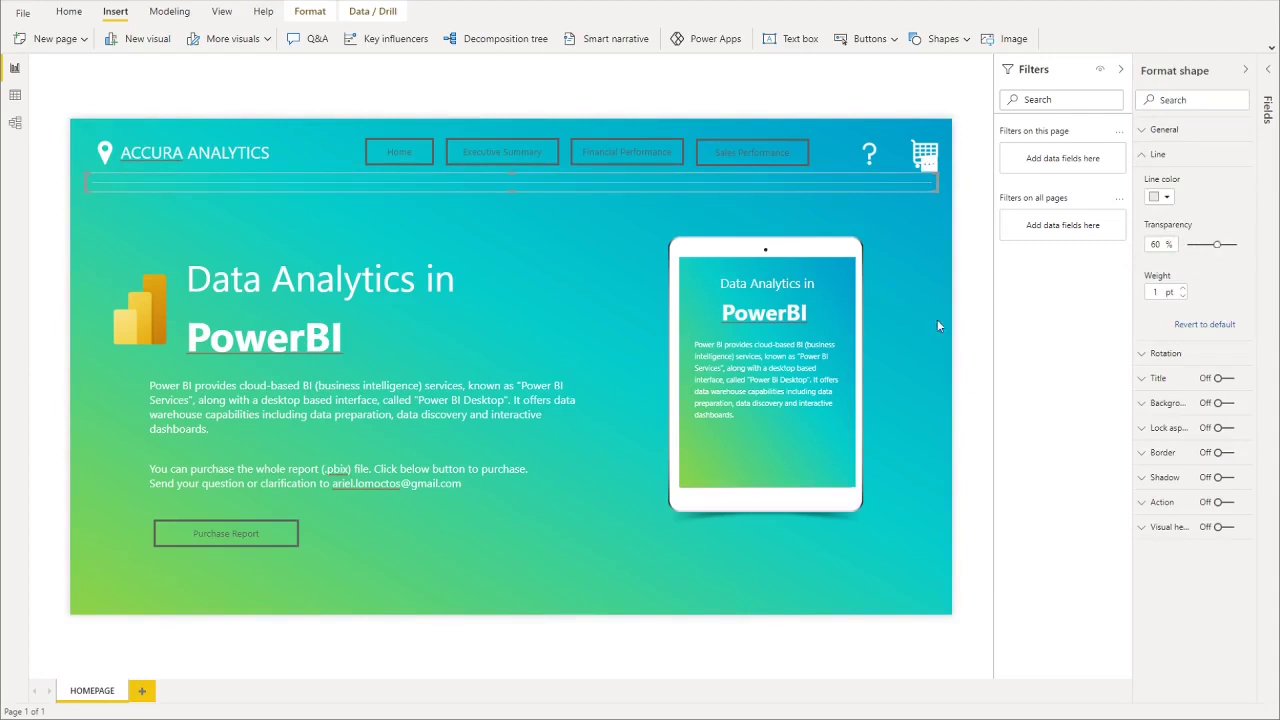
key("BackSpace")
key("BackSpace")
type("50")
left_click(941, 276)
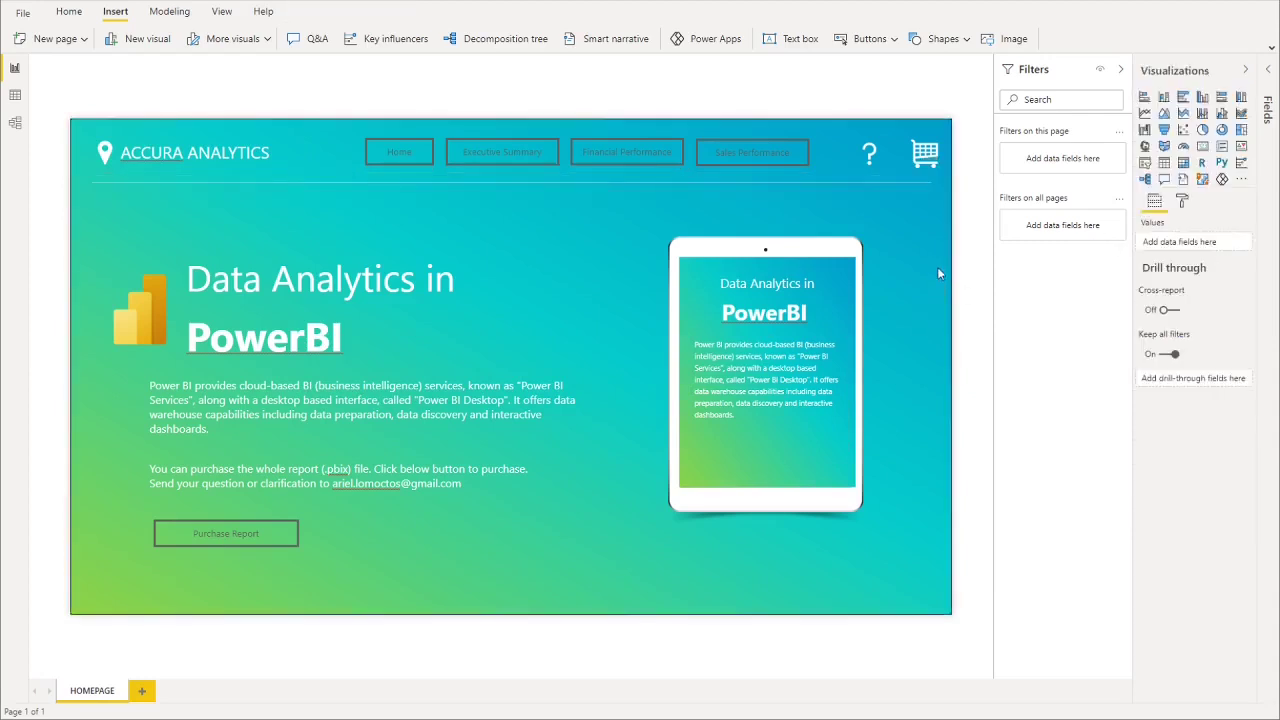
- Retype the header title as "Accura Analytics"
triple_click(175, 154)
type("Ac")
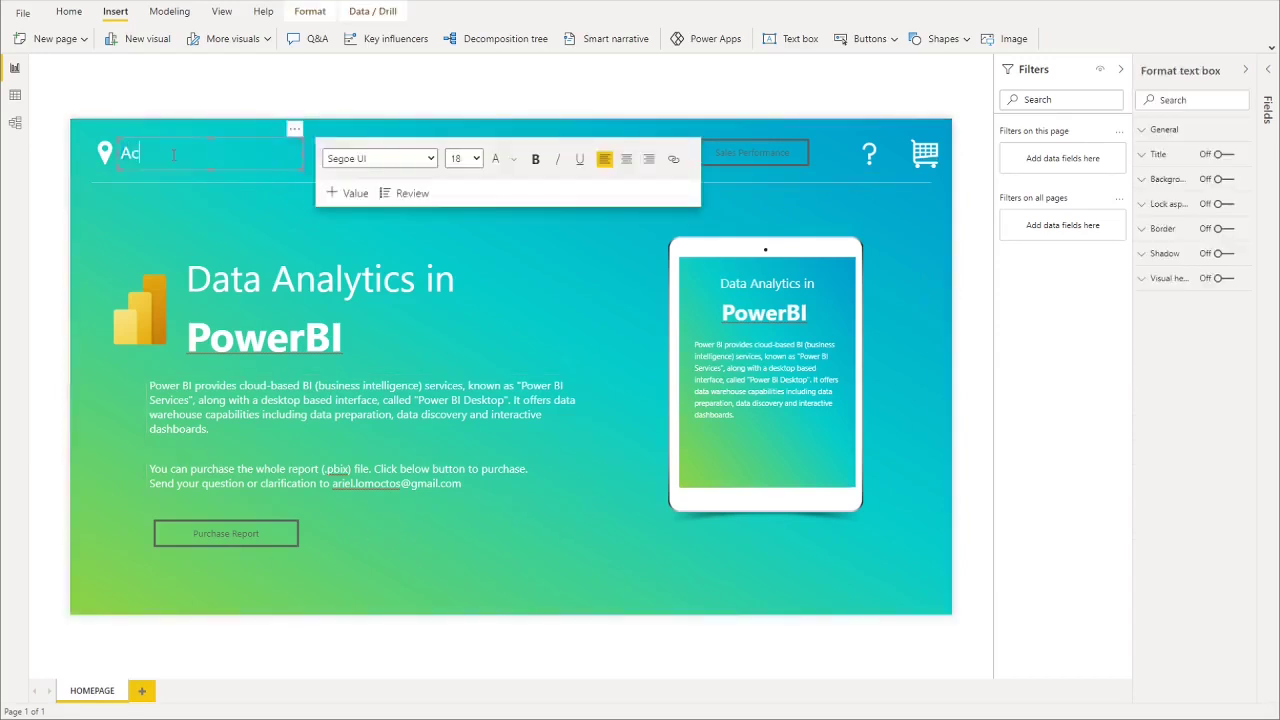
type("cura Anlytic")
type("alyt")
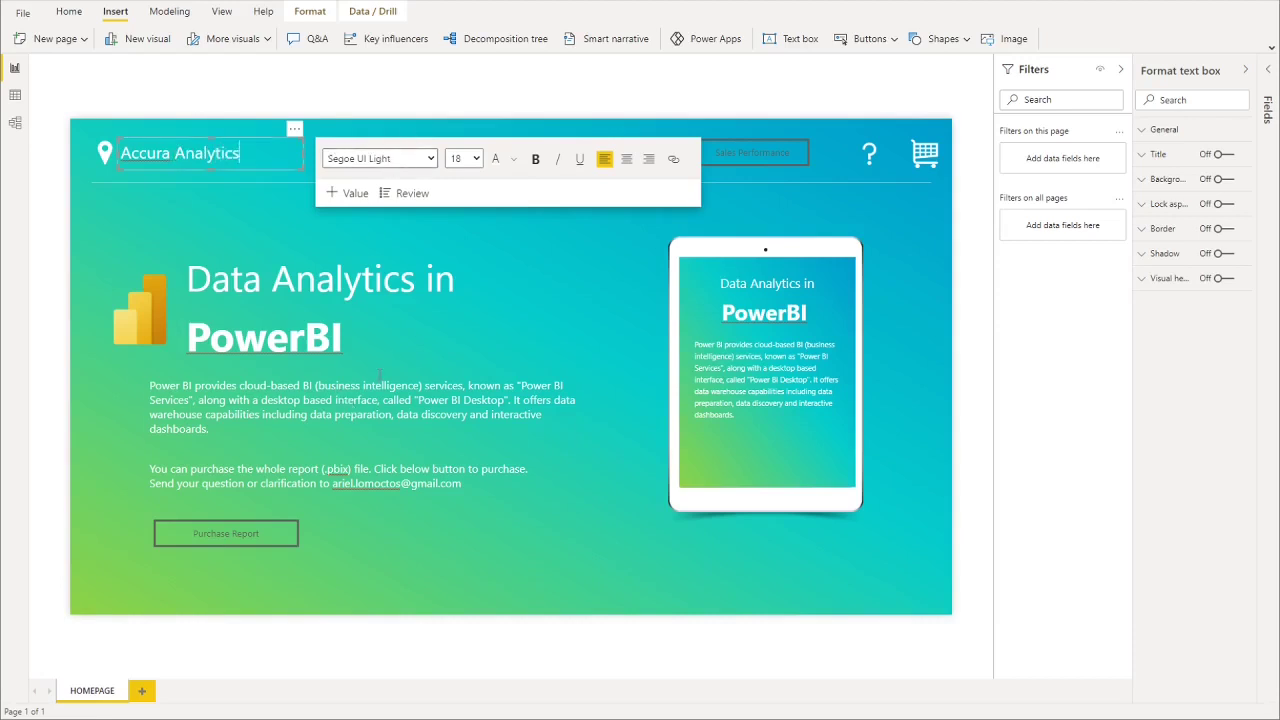
- Set the font of the header title to Segoe UI Light
key("ctrl+a")
left_click(383, 158)
left_click(389, 397)
left_click(436, 530)
left_click(436, 529)
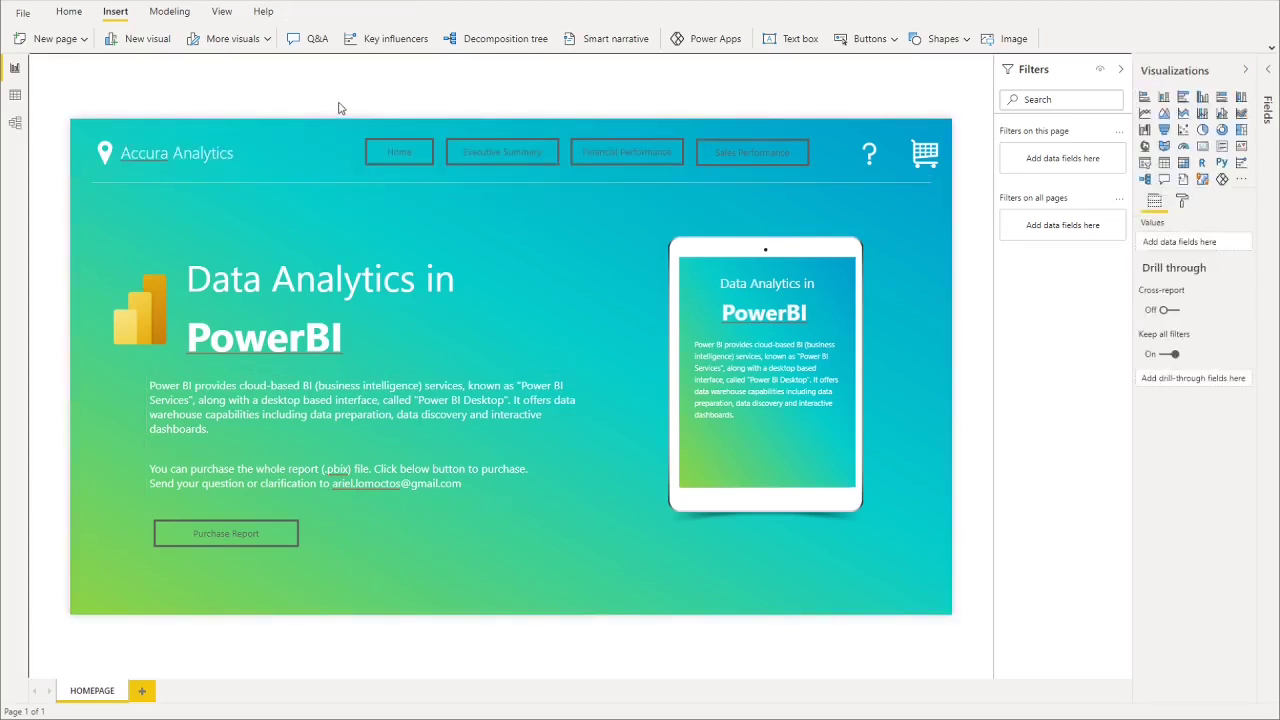
- Turn off the Purchase Report button's outline and give it a white fill with 0% transparency
left_click(270, 540)
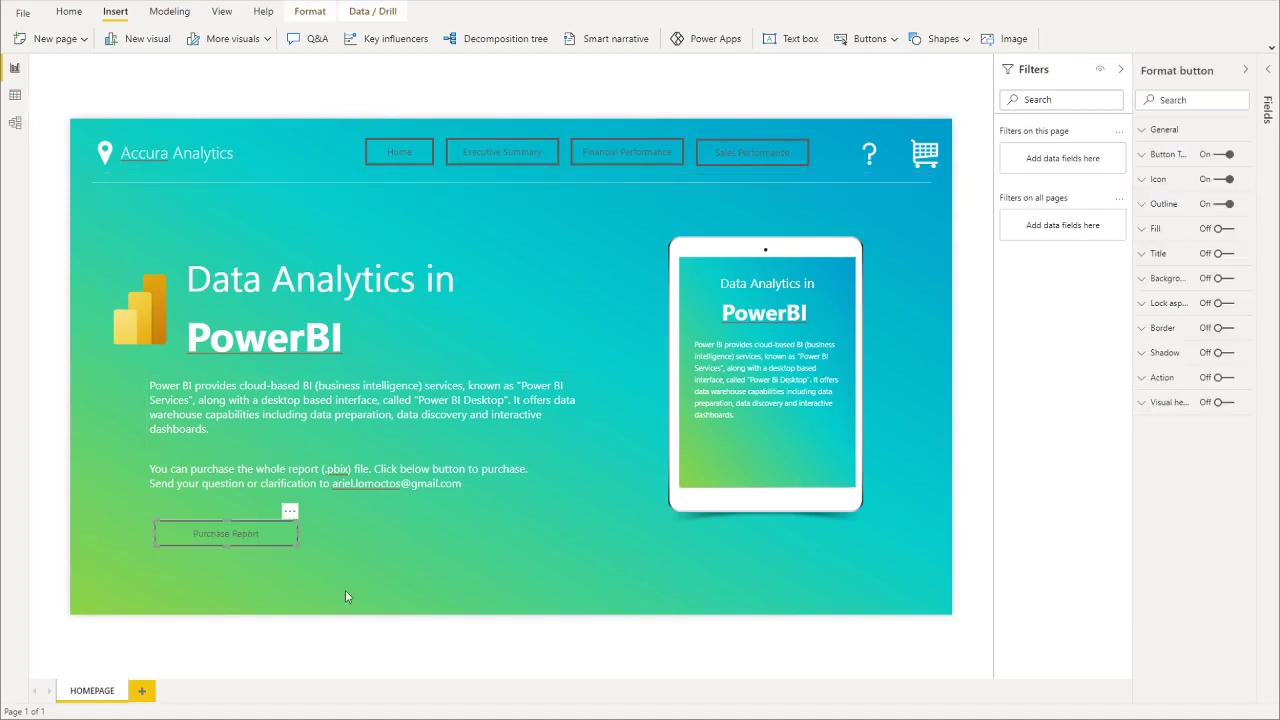
left_click(1222, 204)
left_click(1222, 228)
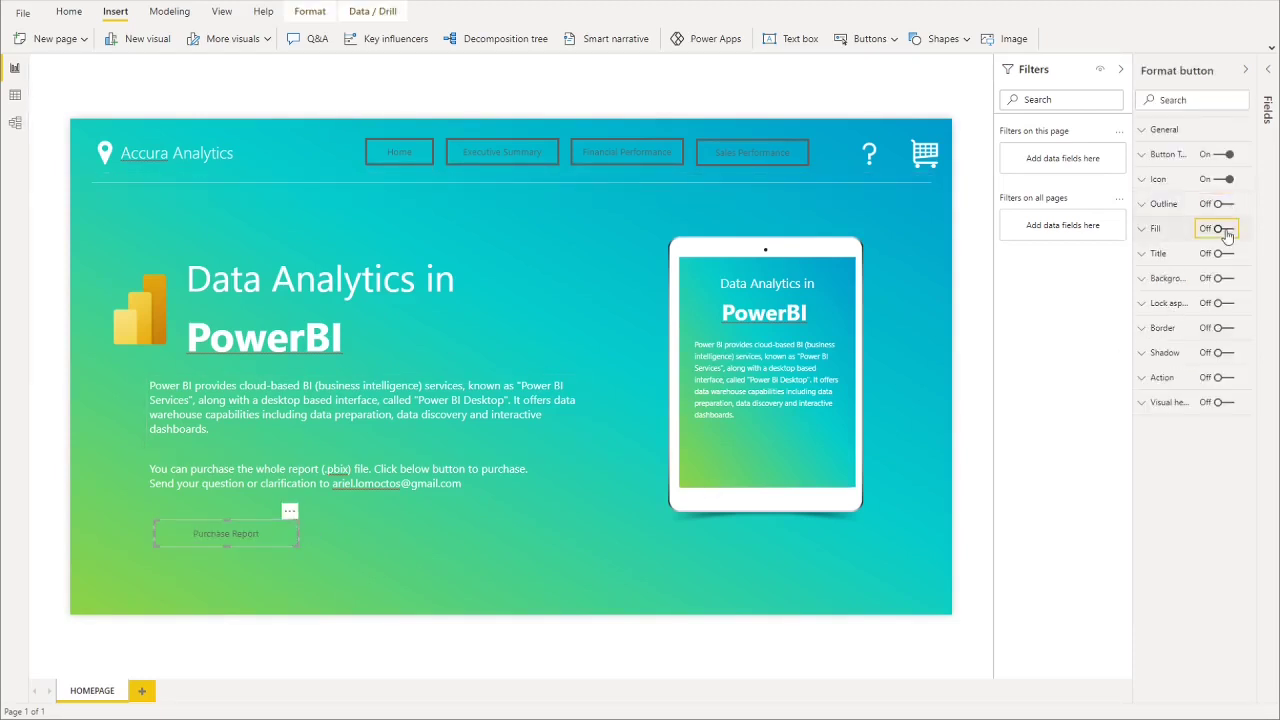
left_click(1158, 229)
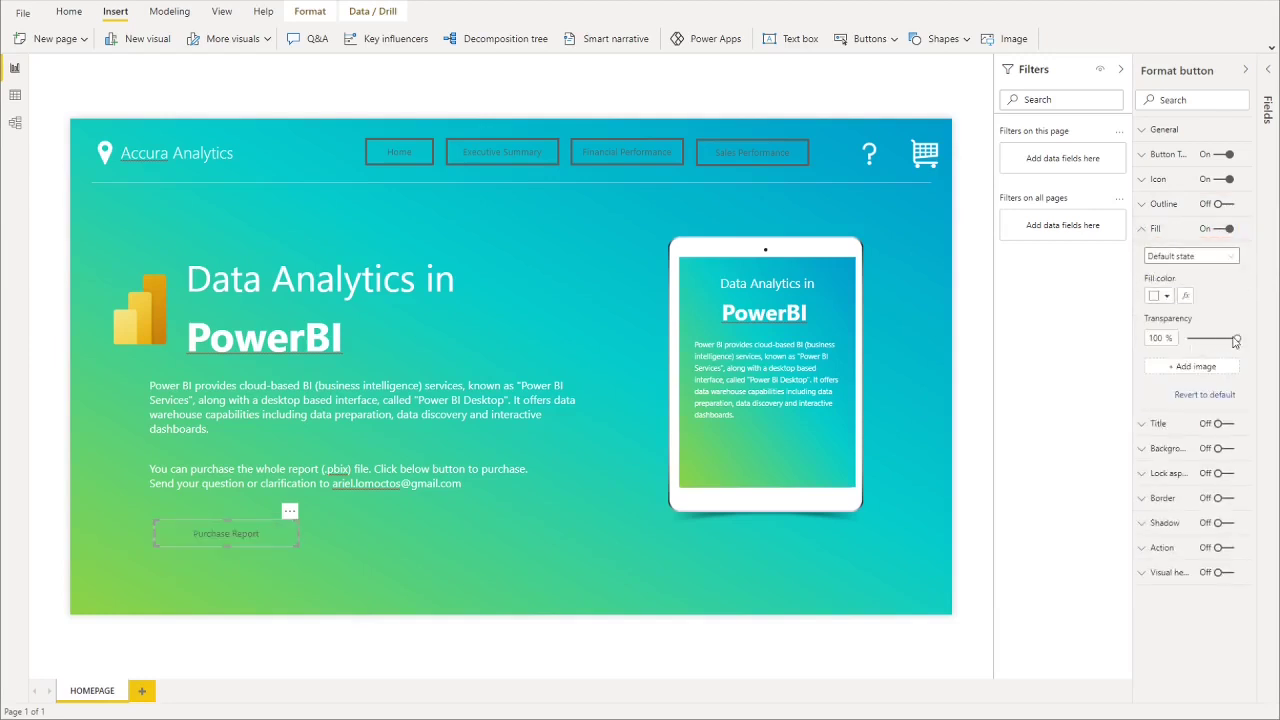
left_click_drag(1235, 341, 997, 385)
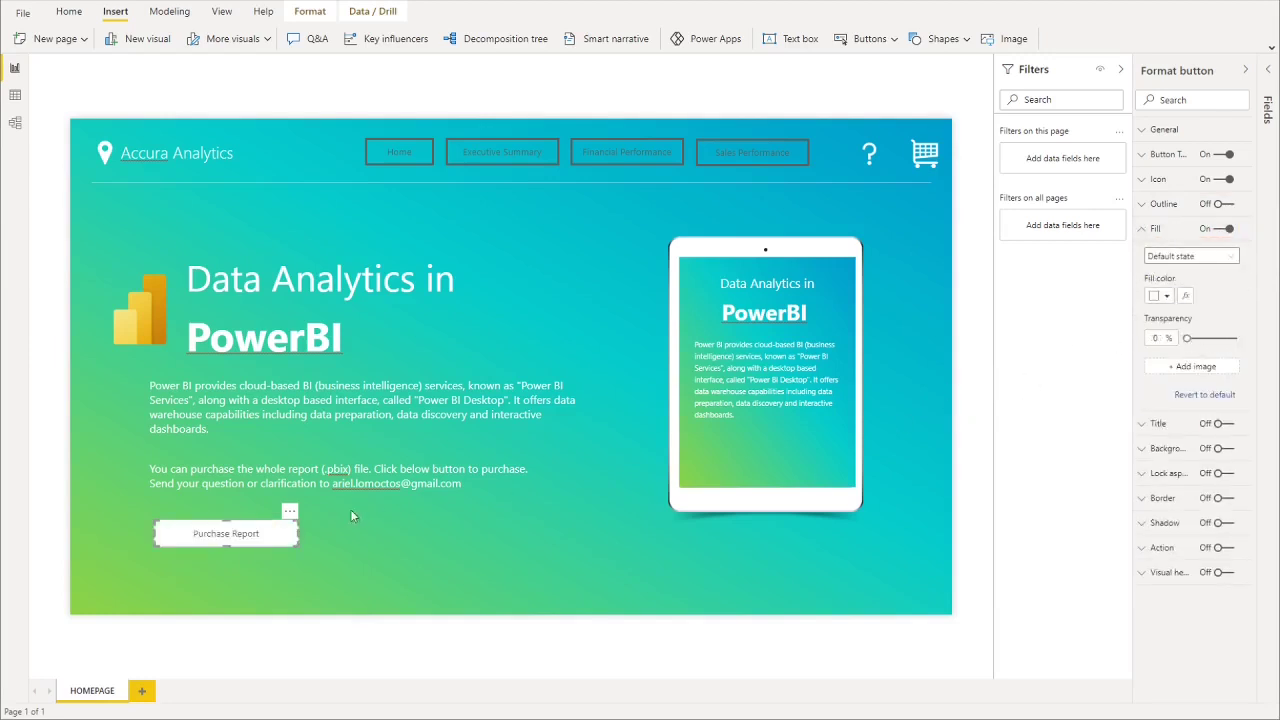
- Format the Purchase Report button's text in Segoe (Bold) at 12 pt
left_click(1165, 158)
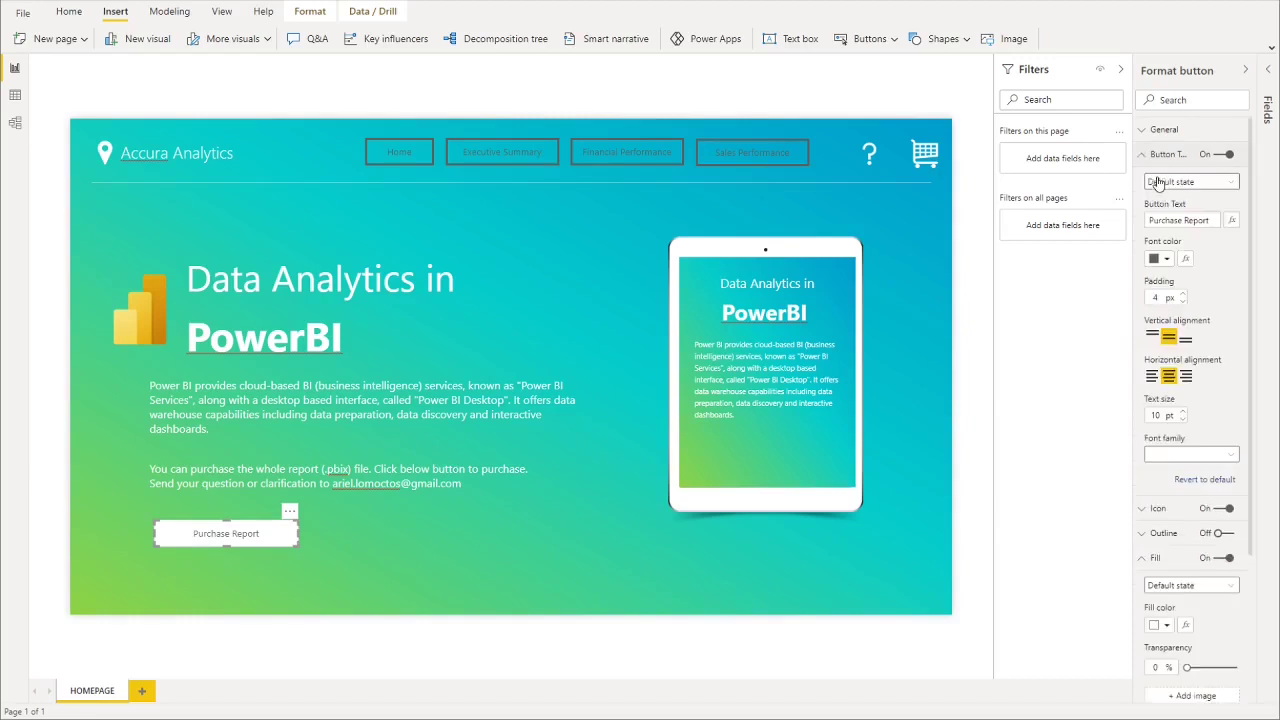
left_click(1163, 456)
scroll(1190, 560, "down", 5)
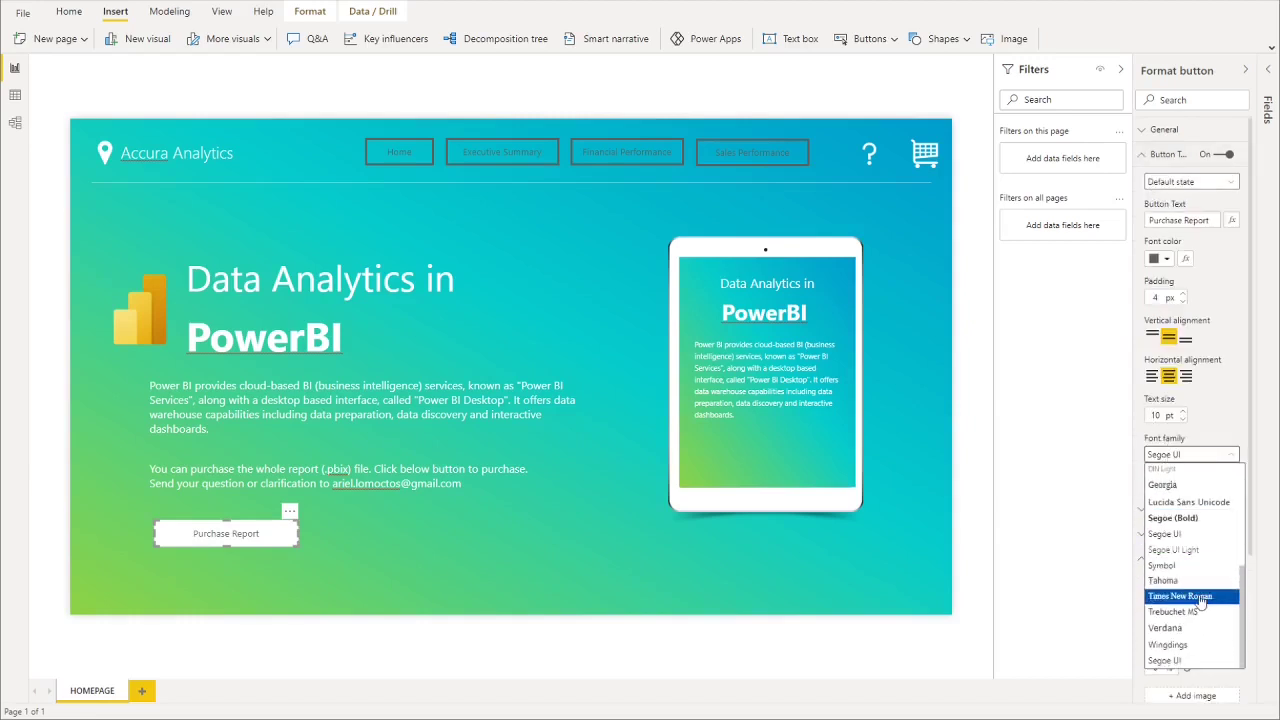
left_click(1175, 507)
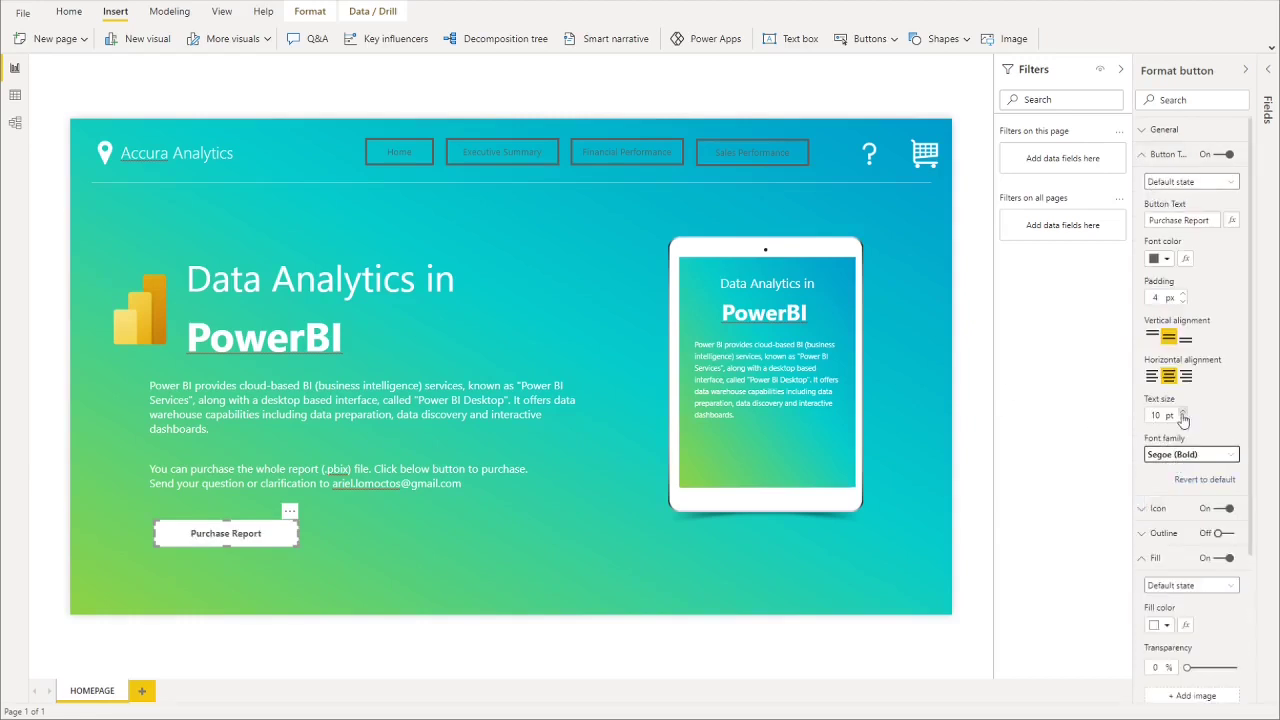
left_click(1182, 412)
left_click(1182, 412)
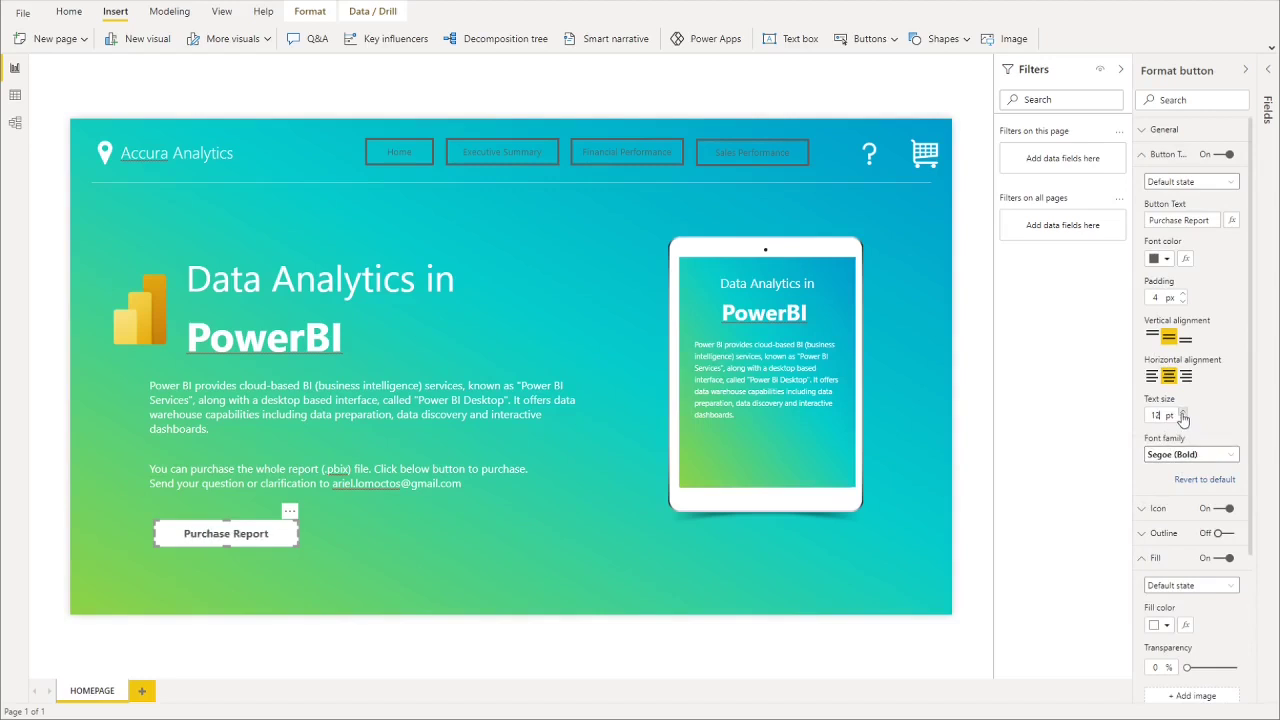
left_click(1168, 155)
- Round the Purchase Report button's edges to 20 px through its outline settings, leaving the outline off
left_click(1221, 203)
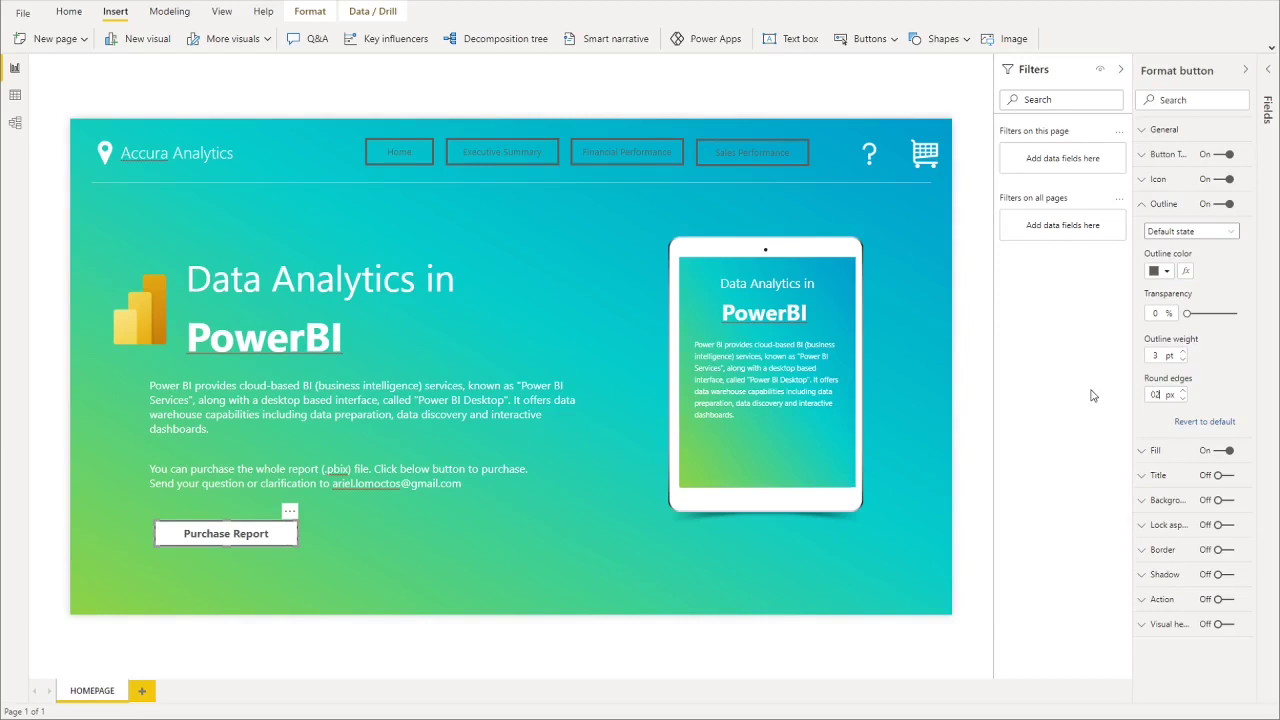
type("0")
left_click(1222, 204)
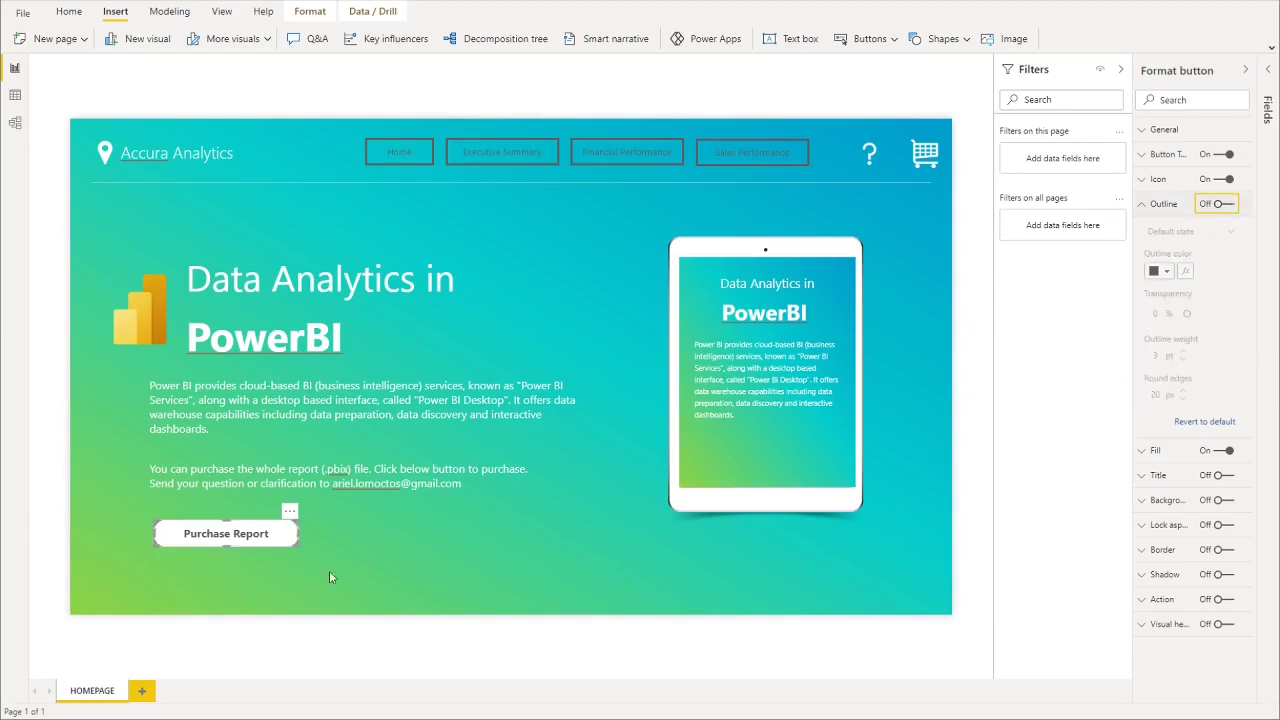
left_click(354, 577)
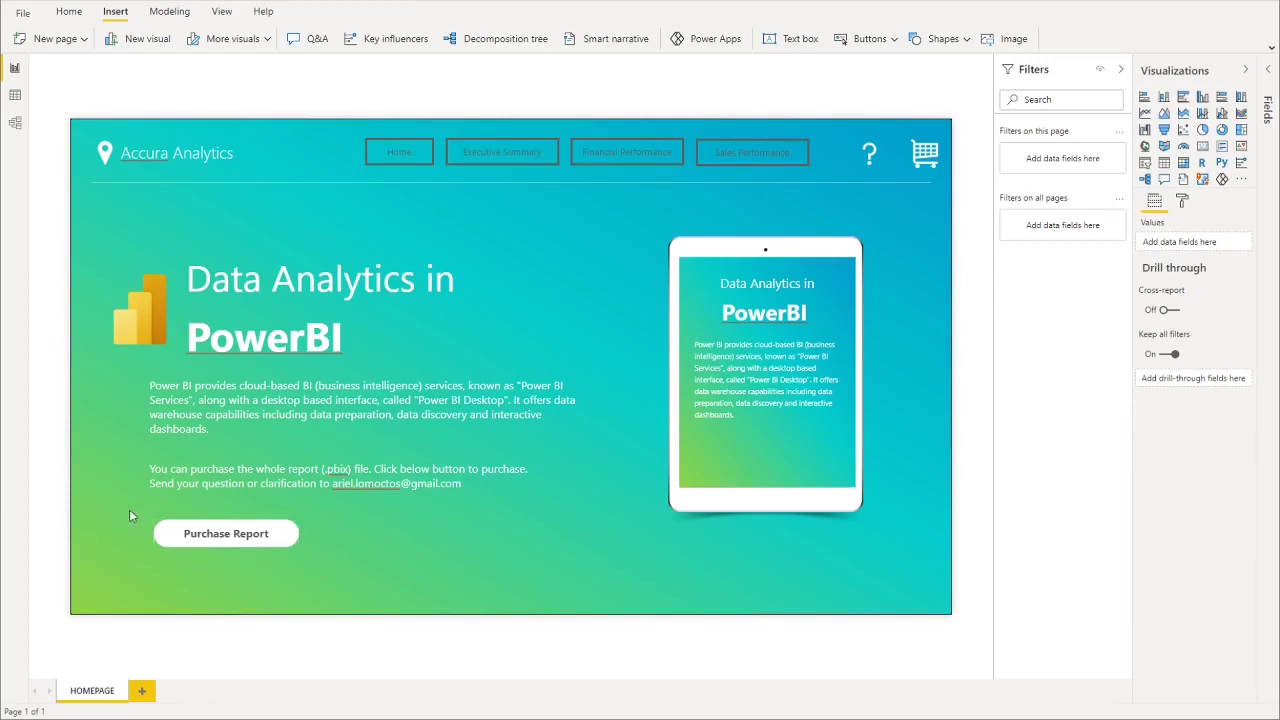
- Duplicate the Purchase Report button and place the copy below the description on the tablet screen
left_click(265, 544)
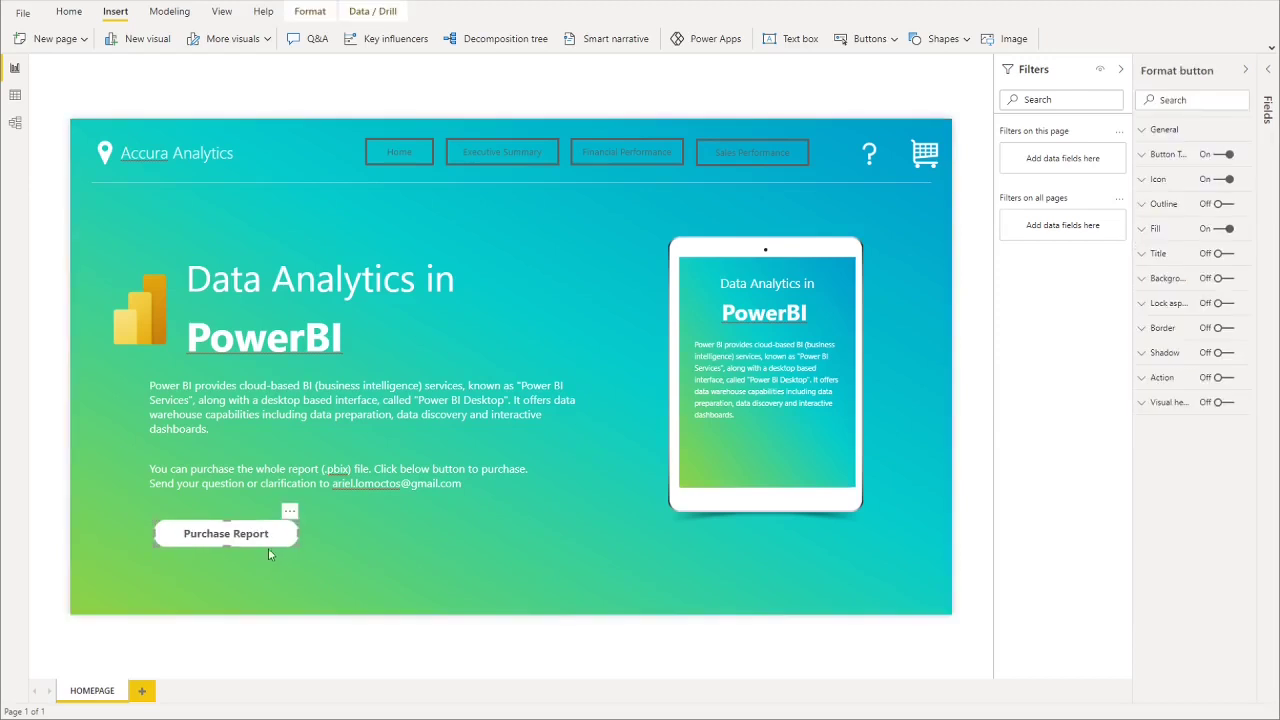
key("ctrl+c")
key("ctrl+v")
left_click_drag(265, 544, 790, 458)
- Set the fill transparency of the tablet's Purchase Report button to 50%
left_click(1155, 228)
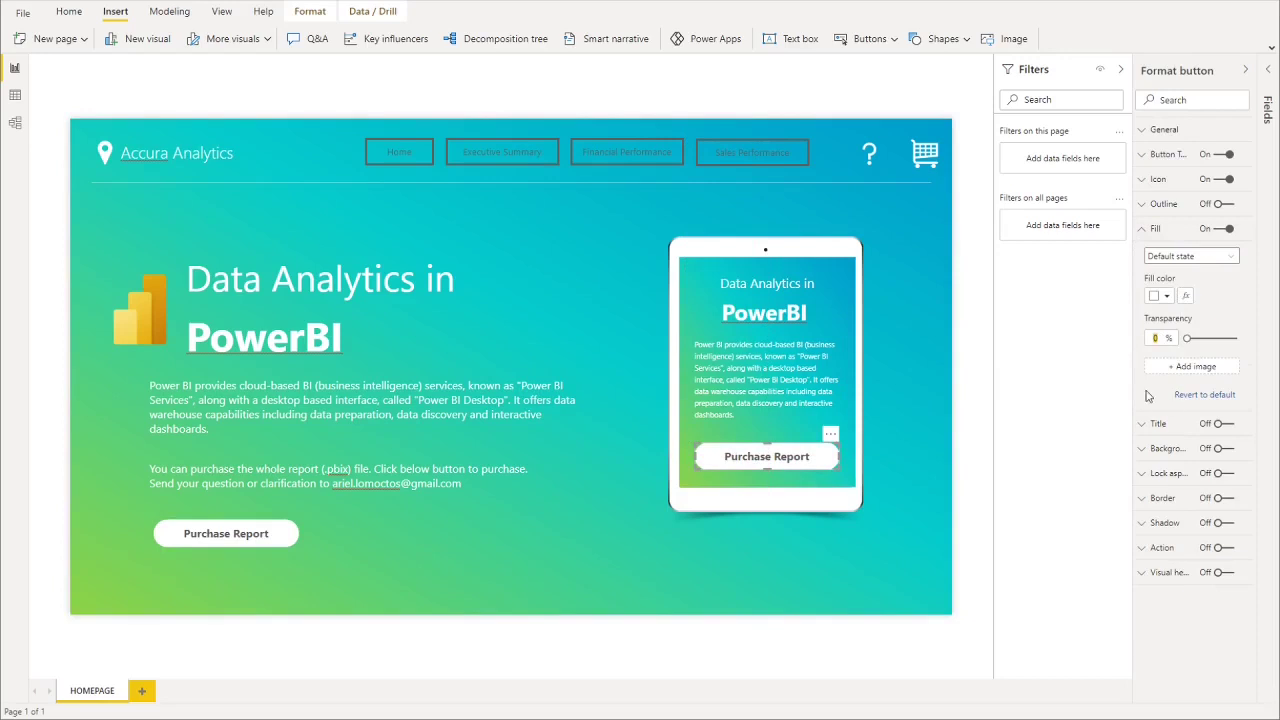
type("50")
key("Return")
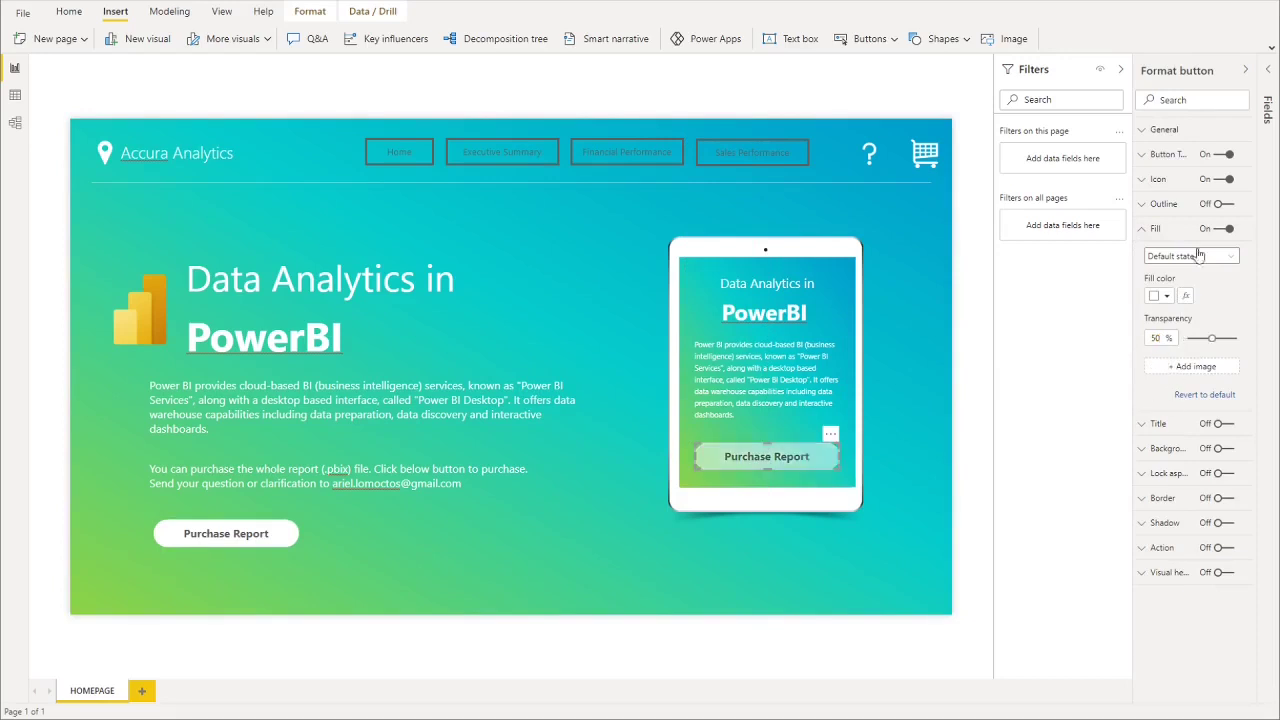
- Change the font color of the tablet's Purchase Report button to white
left_click(1166, 156)
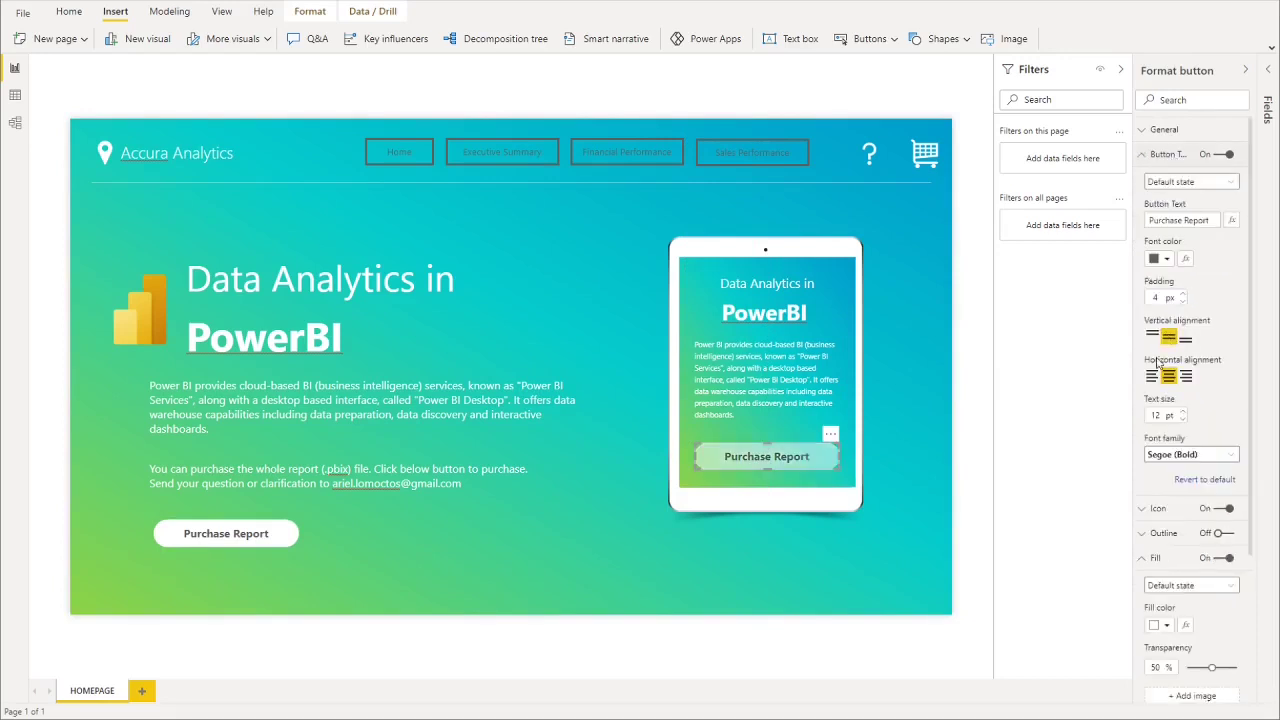
left_click(1166, 258)
left_click(982, 284)
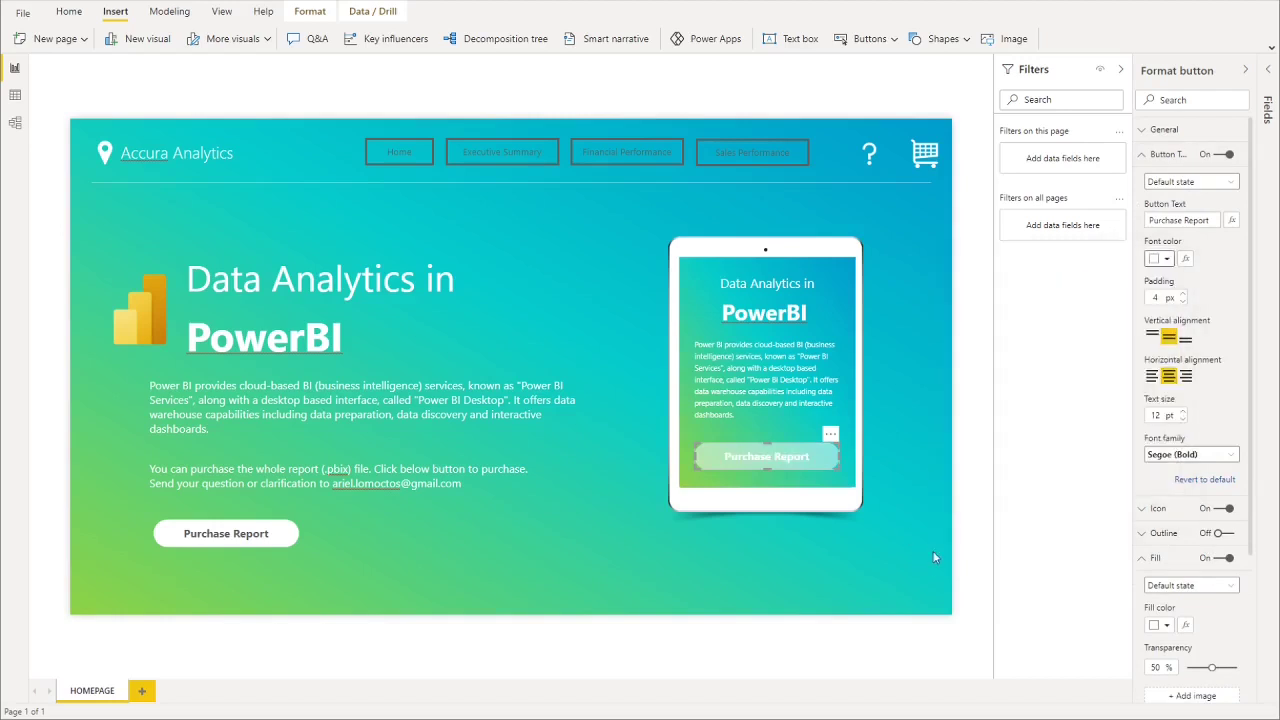
left_click(821, 577)
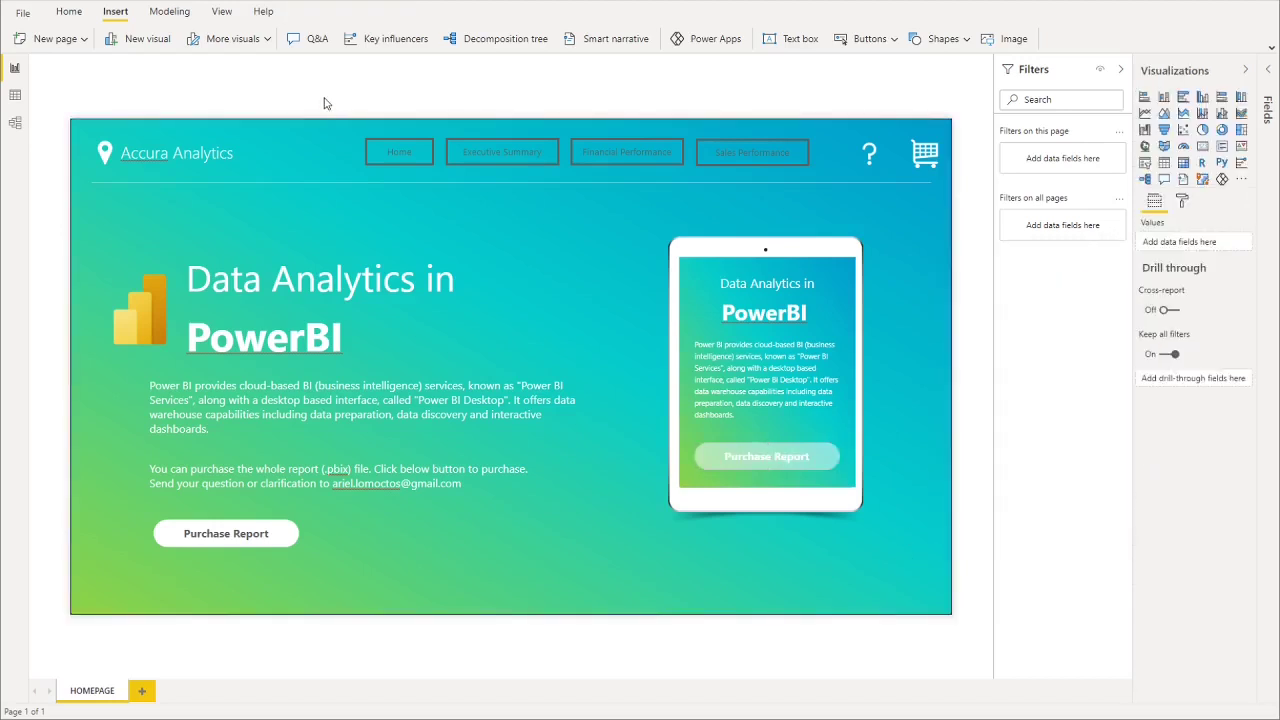
- Remove the outline from the four header navigation buttons and format their text as 12 pt Segoe (Bold) in white
left_click_drag(323, 98, 846, 220)
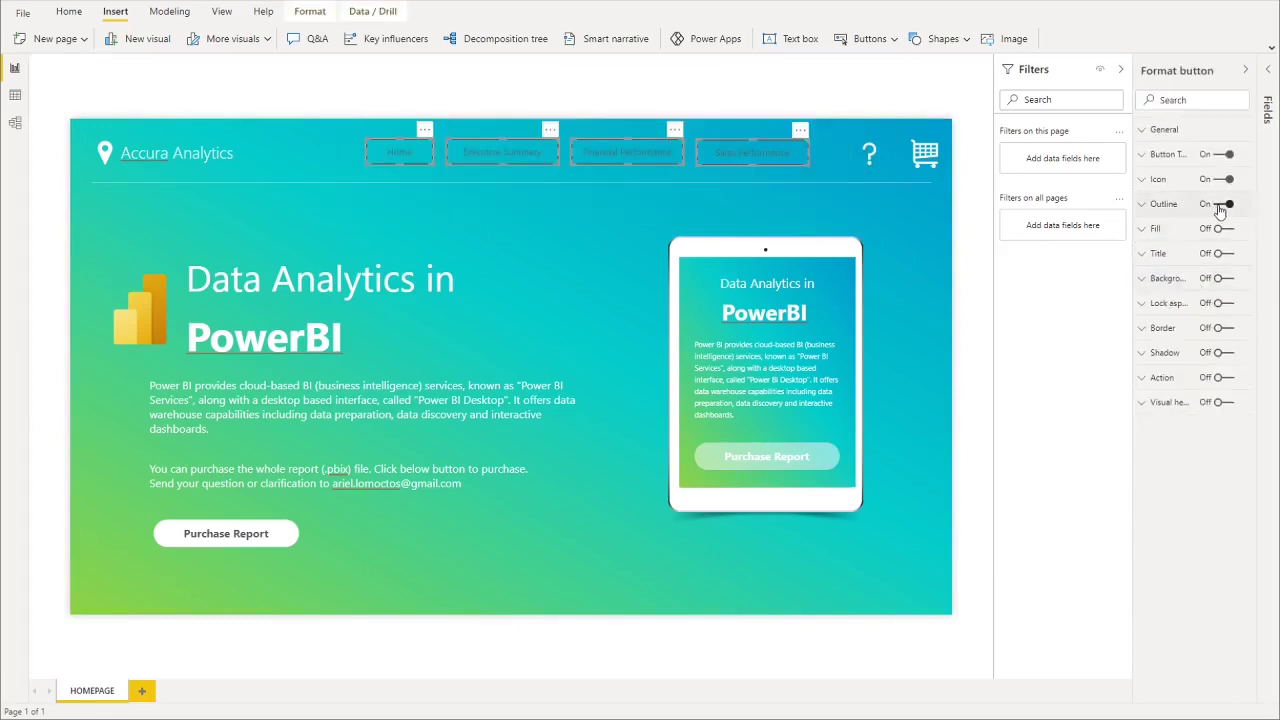
left_click(1220, 206)
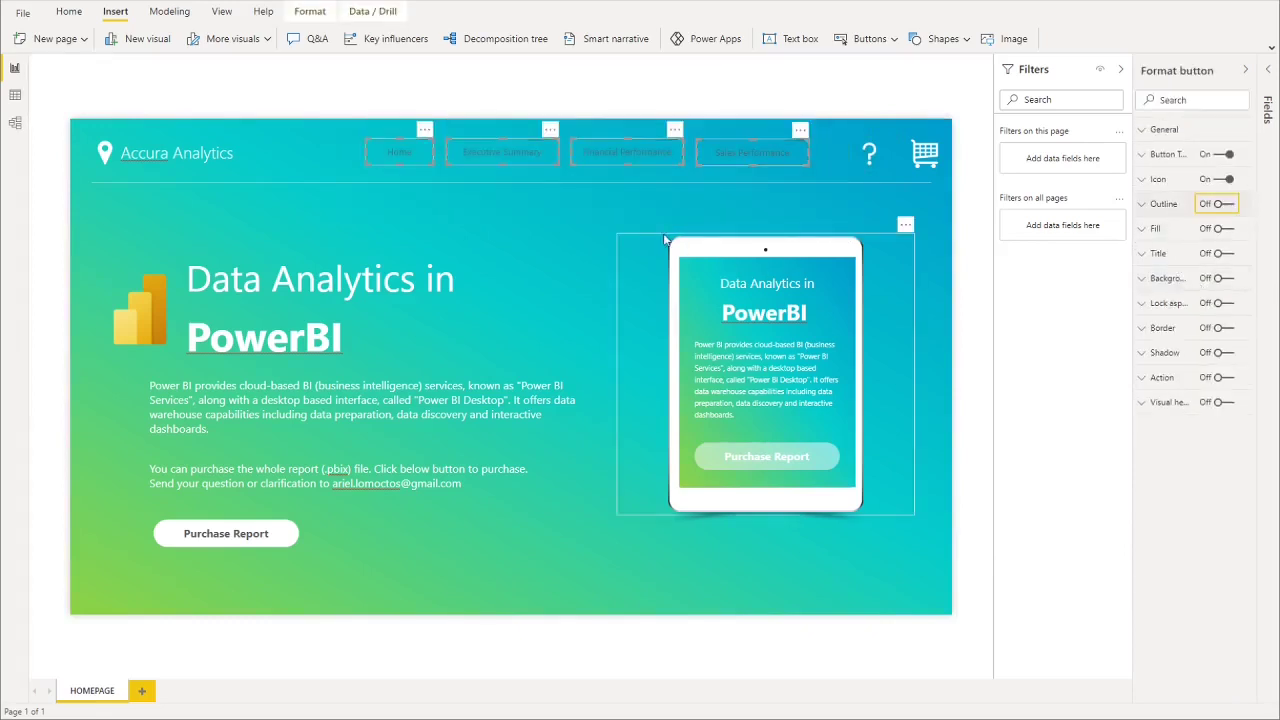
left_click(1155, 154)
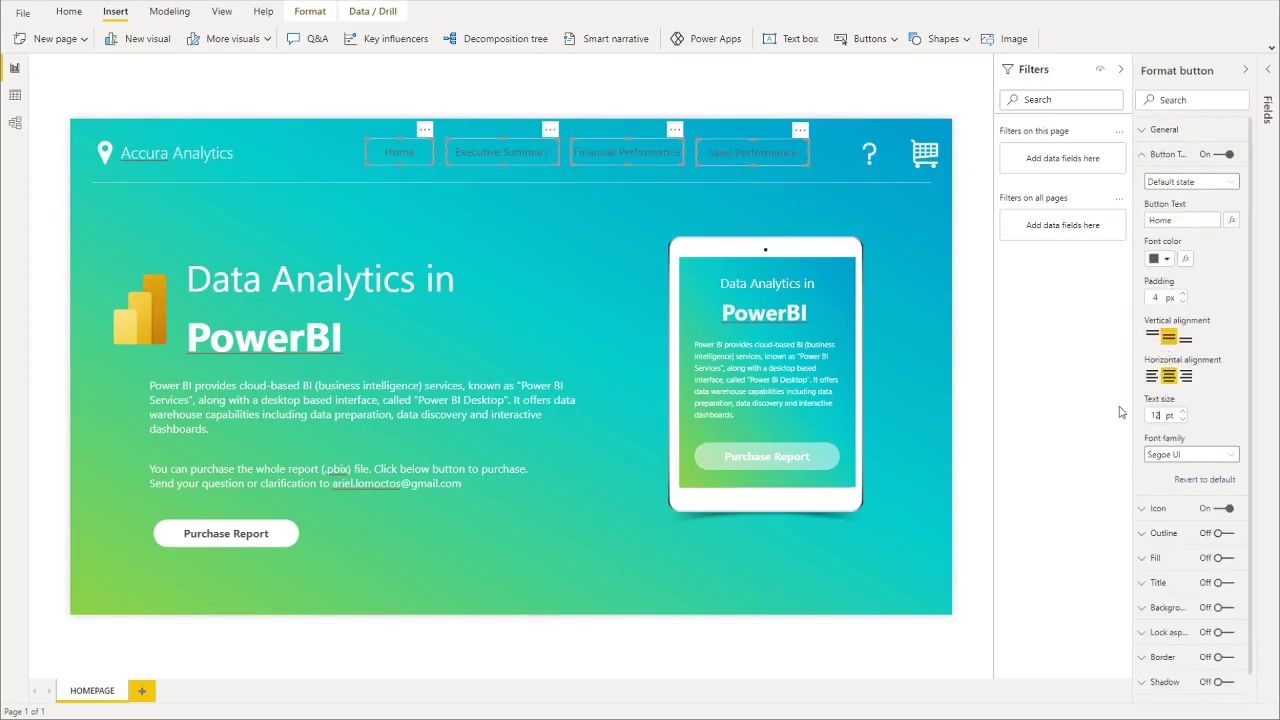
left_click(1185, 455)
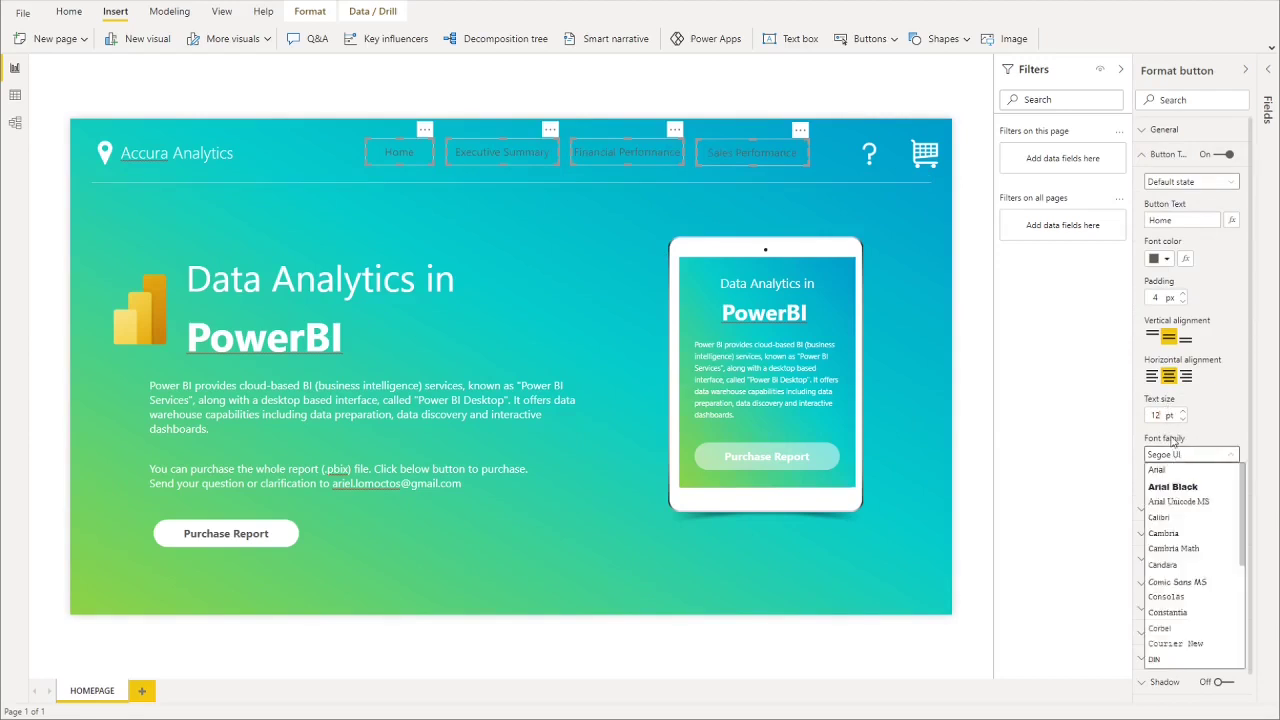
scroll(1178, 585, "down", 5)
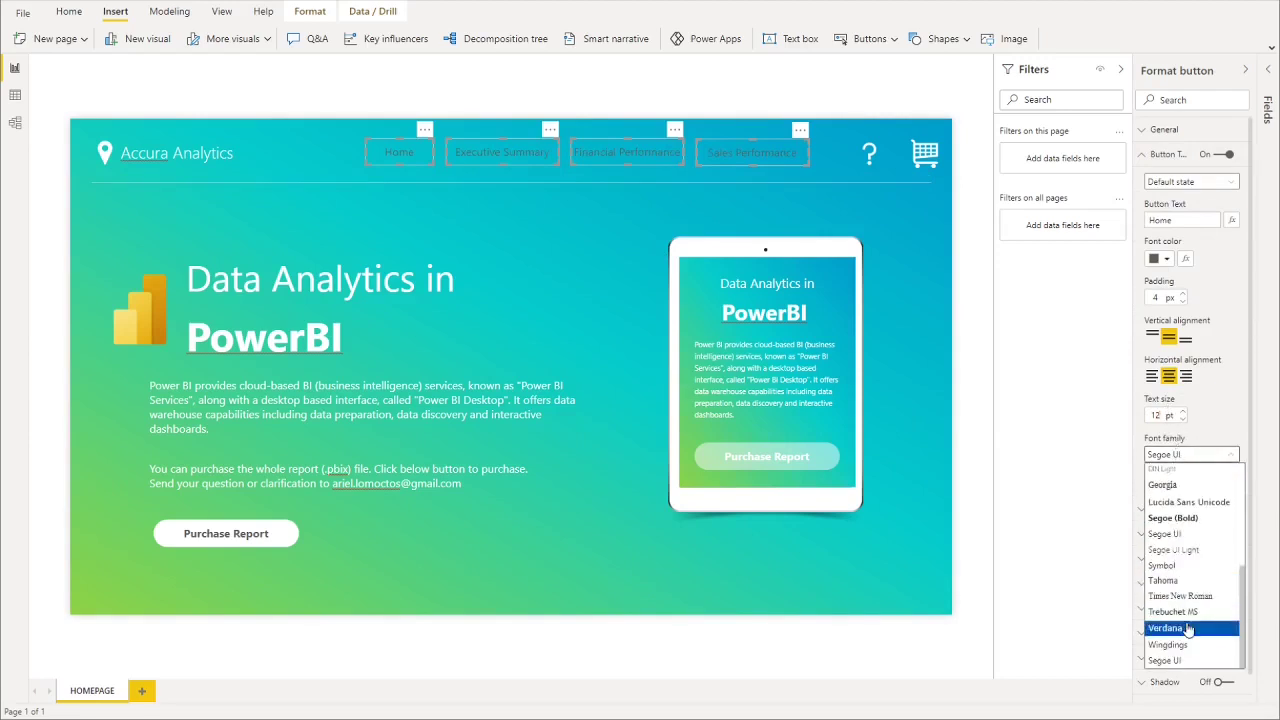
left_click(1180, 518)
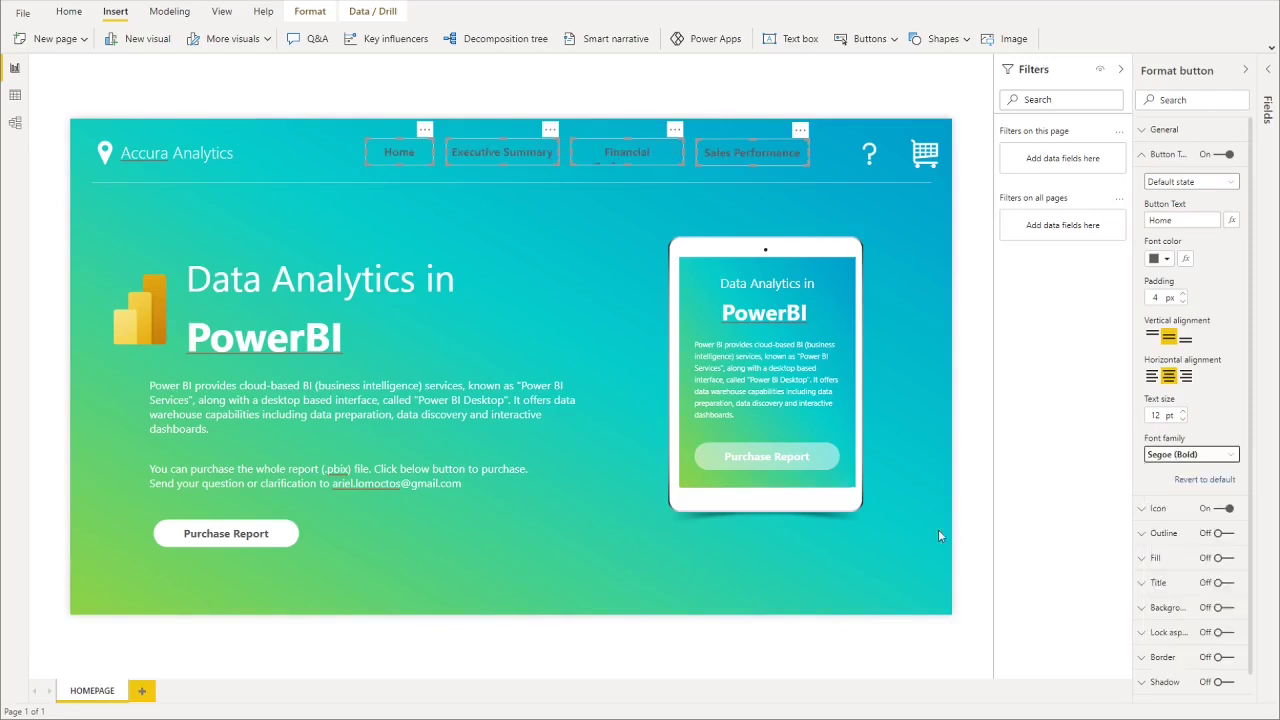
left_click(1160, 260)
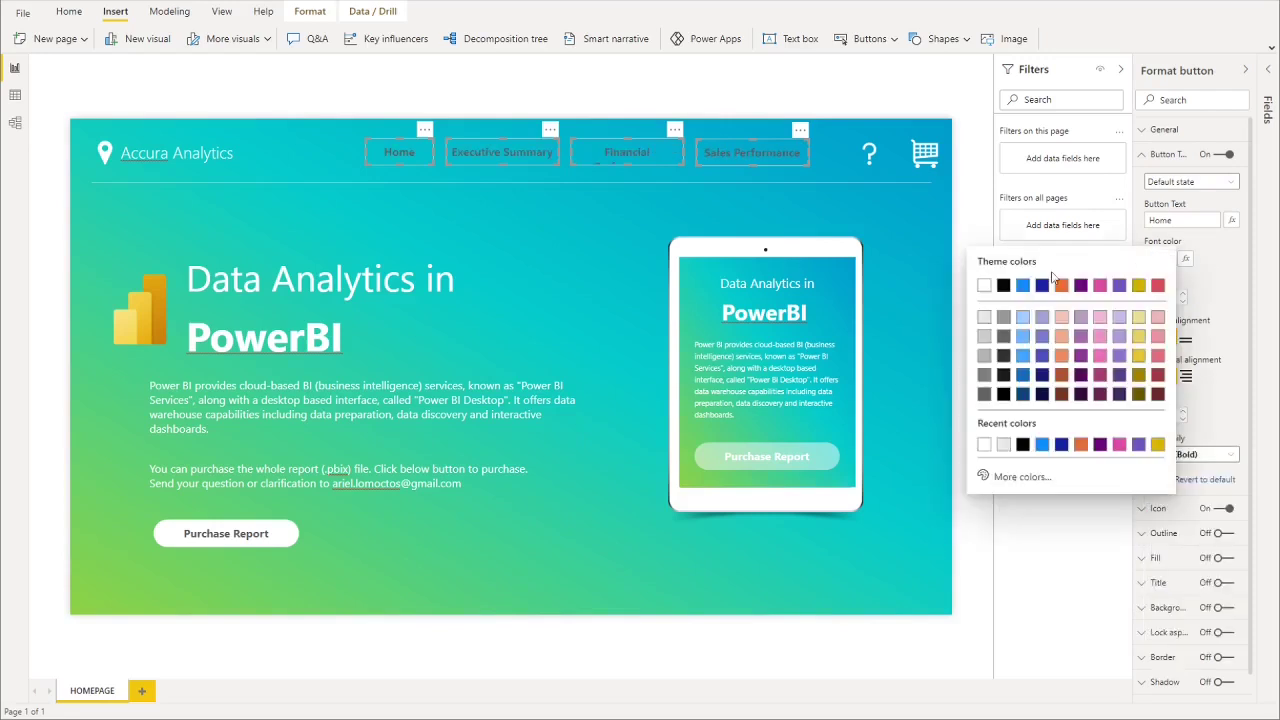
left_click(985, 289)
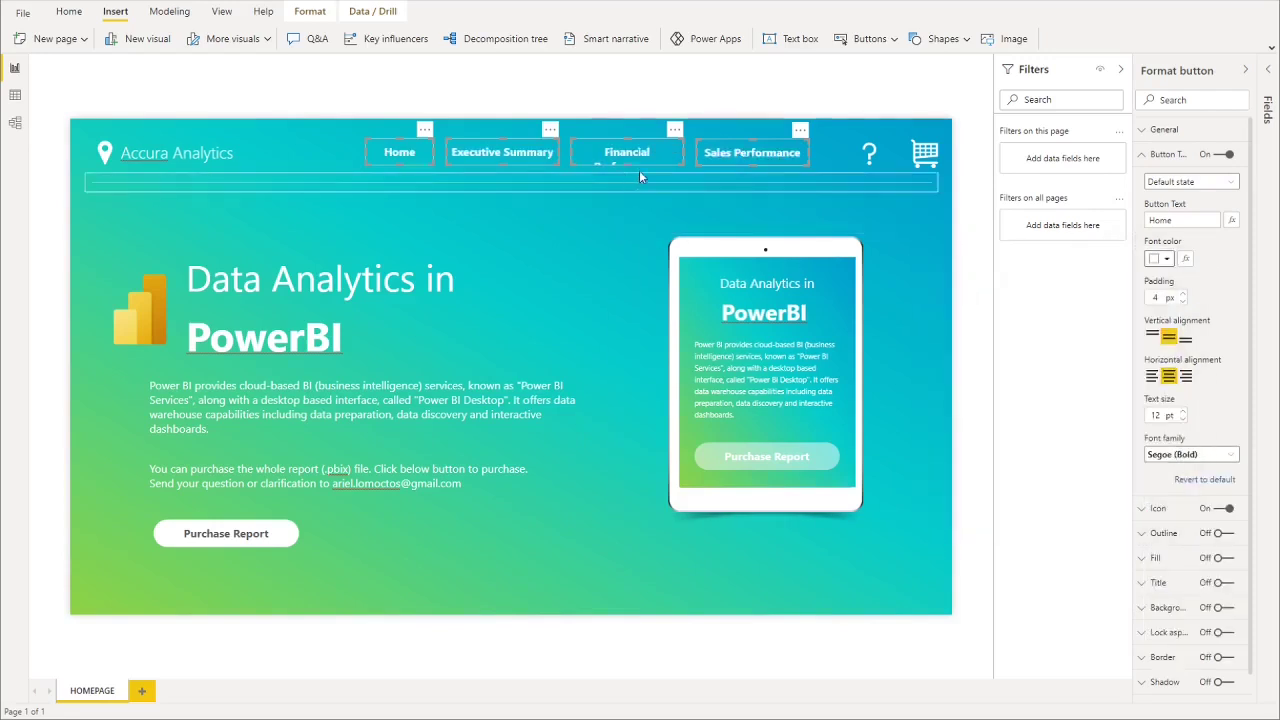
- Widen and respace the header navigation buttons so Executive Summary, Financial Performance and Sales Performance each fit on one line
left_click(205, 154)
left_click(388, 157)
left_click(481, 159)
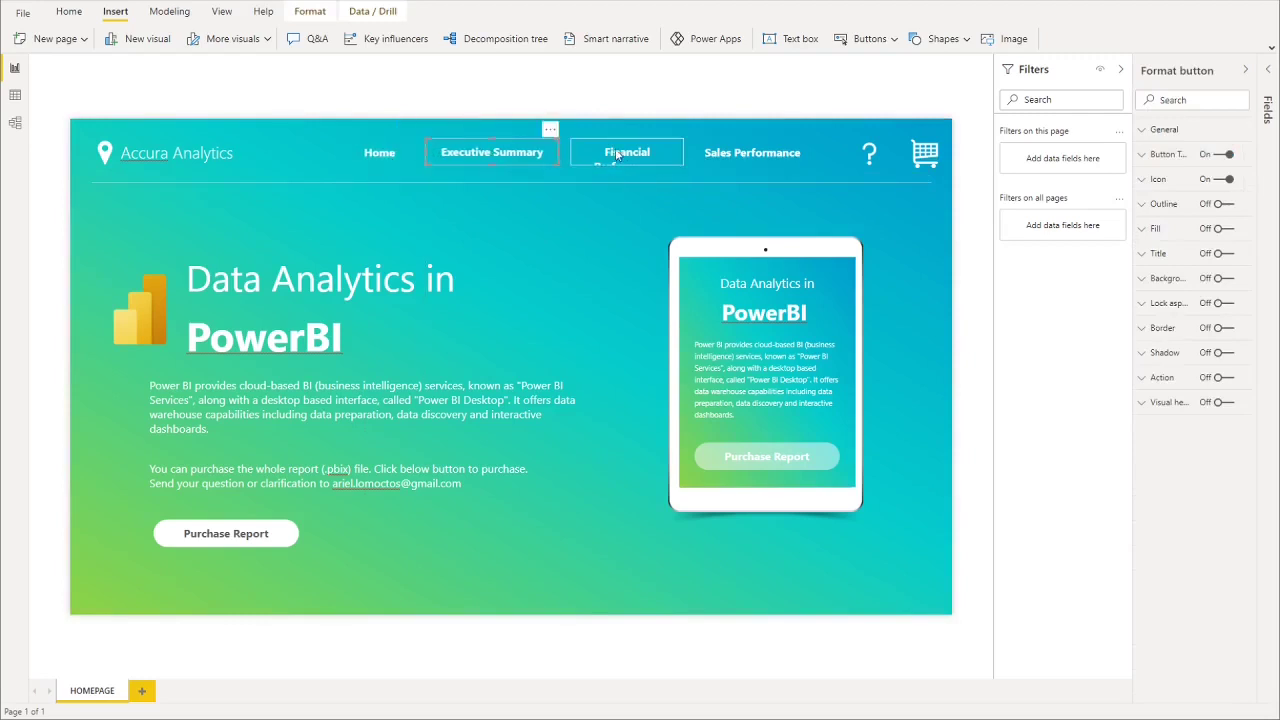
left_click(672, 155)
left_click_drag(681, 149, 839, 152)
left_click(766, 160, "ctrl")
left_click(766, 160)
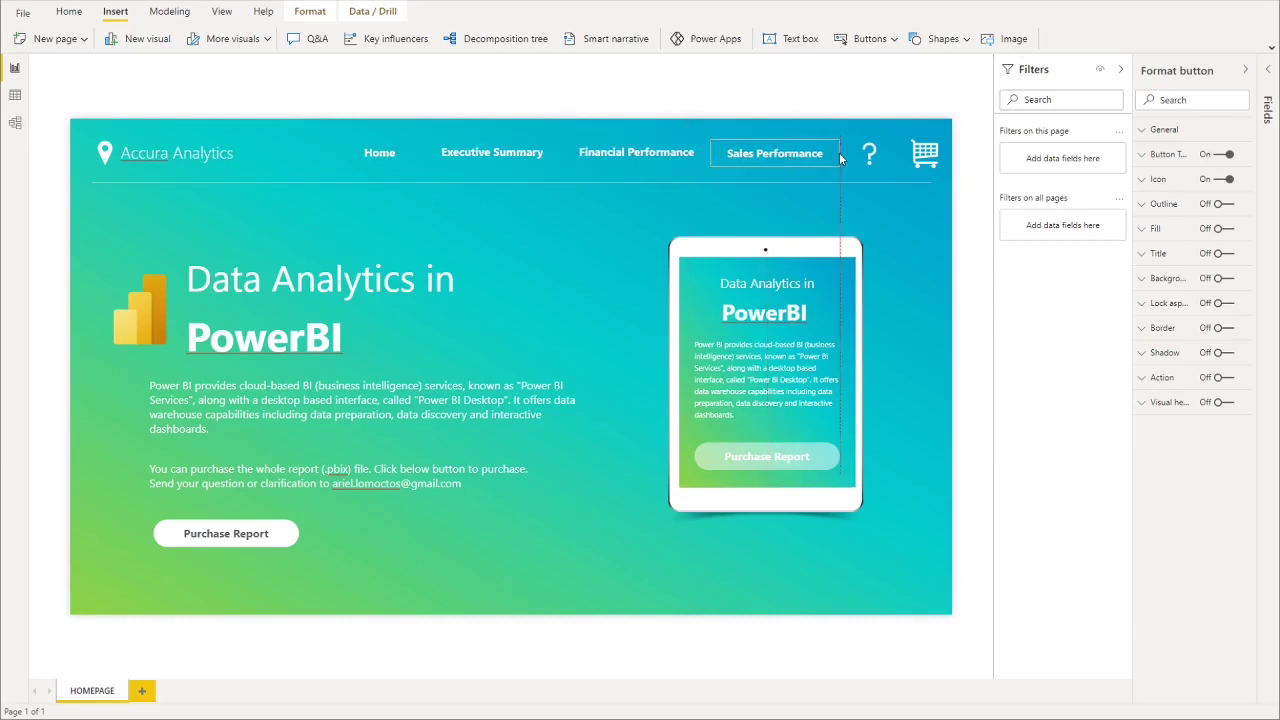
left_click(628, 216)
- Turn on the Home button's fill and round its edges to 20 px through the outline settings, leaving the outline off
left_click(352, 146)
left_click(1222, 230)
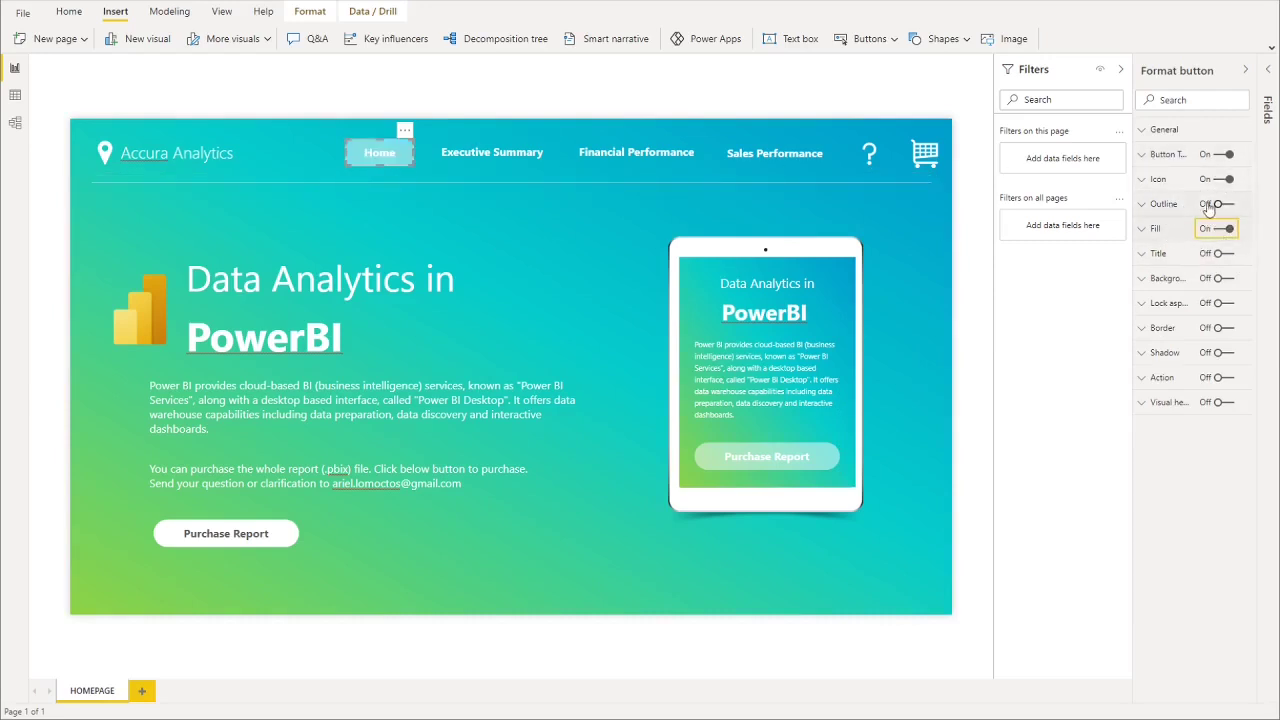
left_click(1217, 204)
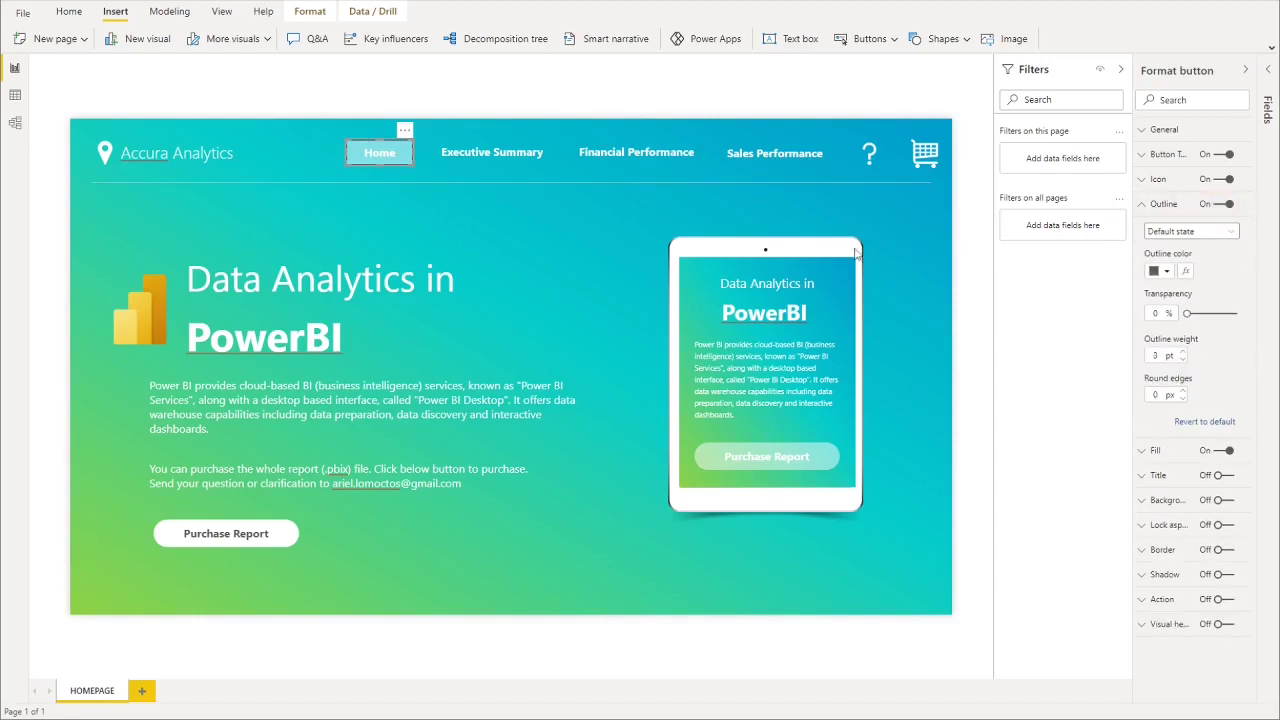
left_click(1155, 395)
type("20")
left_click(1228, 204)
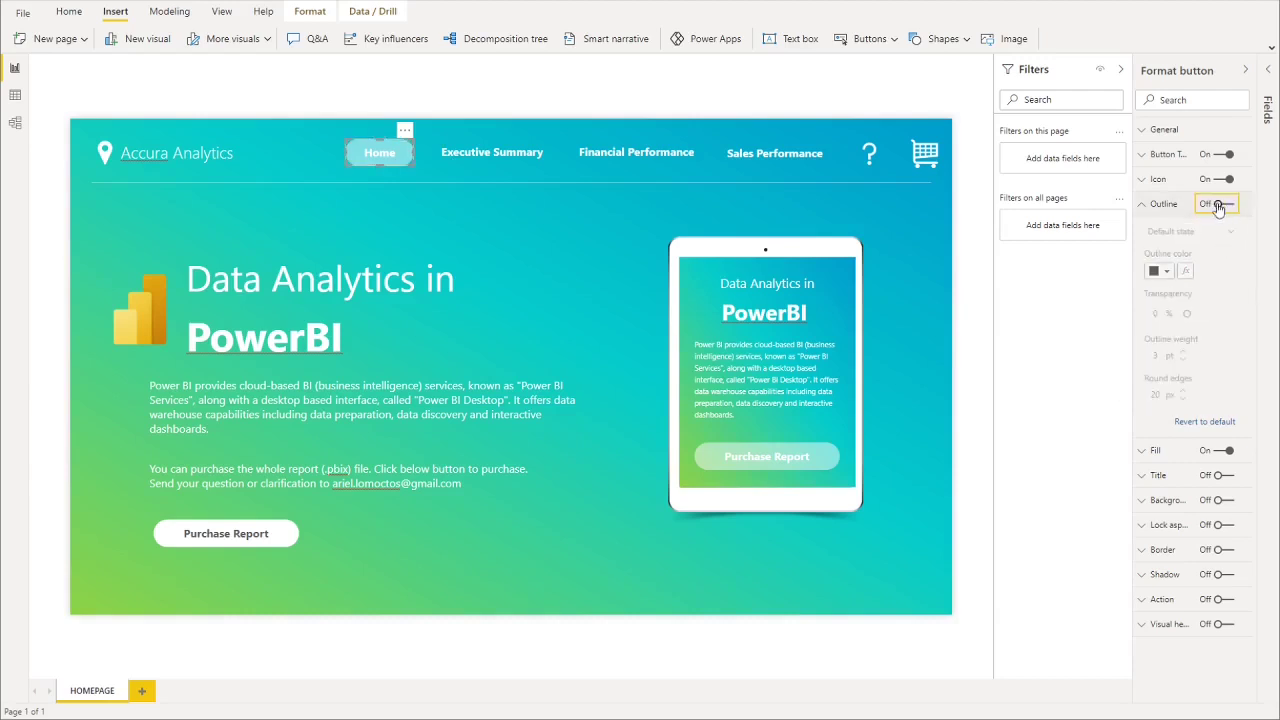
left_click(518, 218)
- Change the font color of the Executive Summary, Financial Performance and Sales Performance buttons to White, 10% darker
left_click_drag(421, 125, 847, 176)
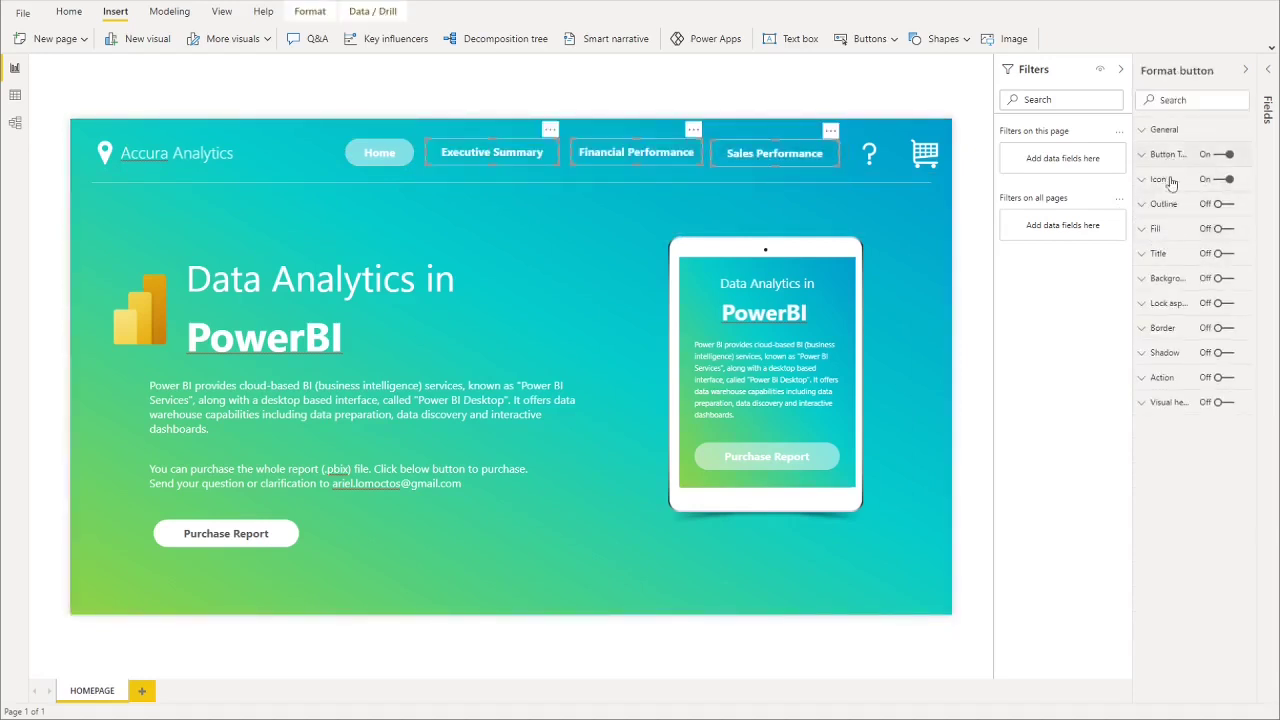
left_click(1165, 154)
left_click(1162, 262)
left_click(984, 318)
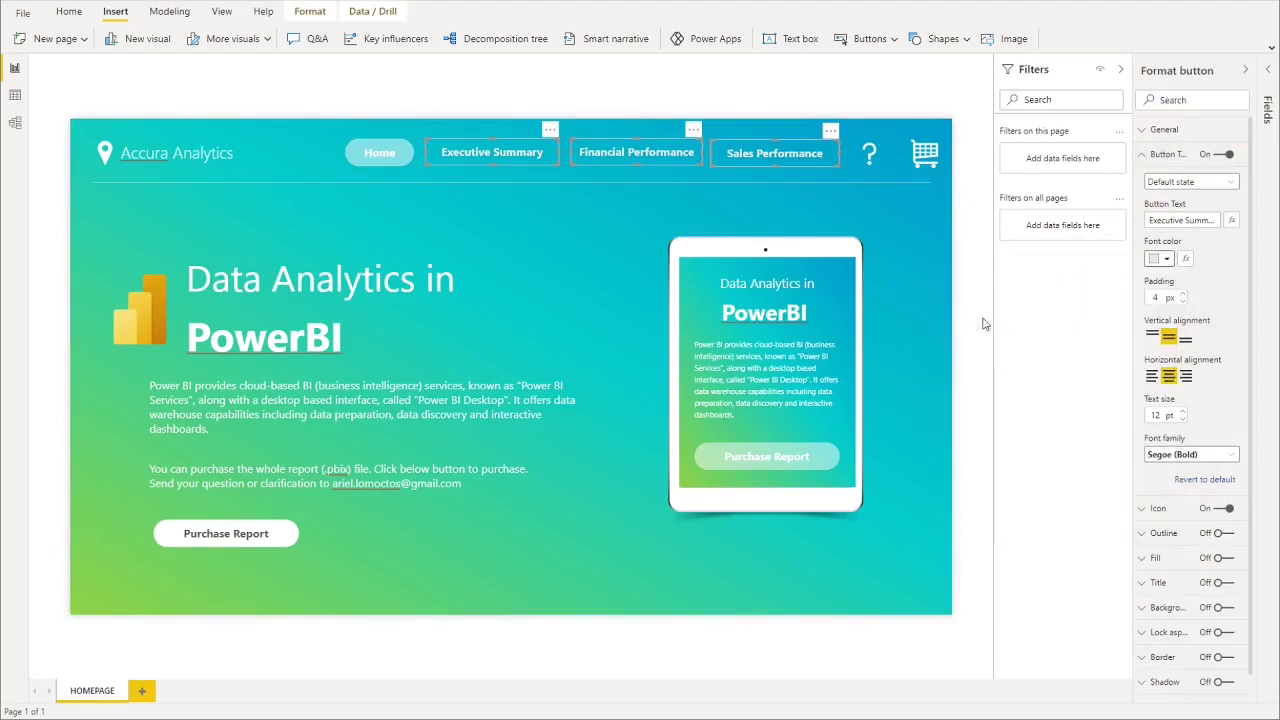
- Set the Home button's default-state fill color to White, 10% darker
left_click(388, 158)
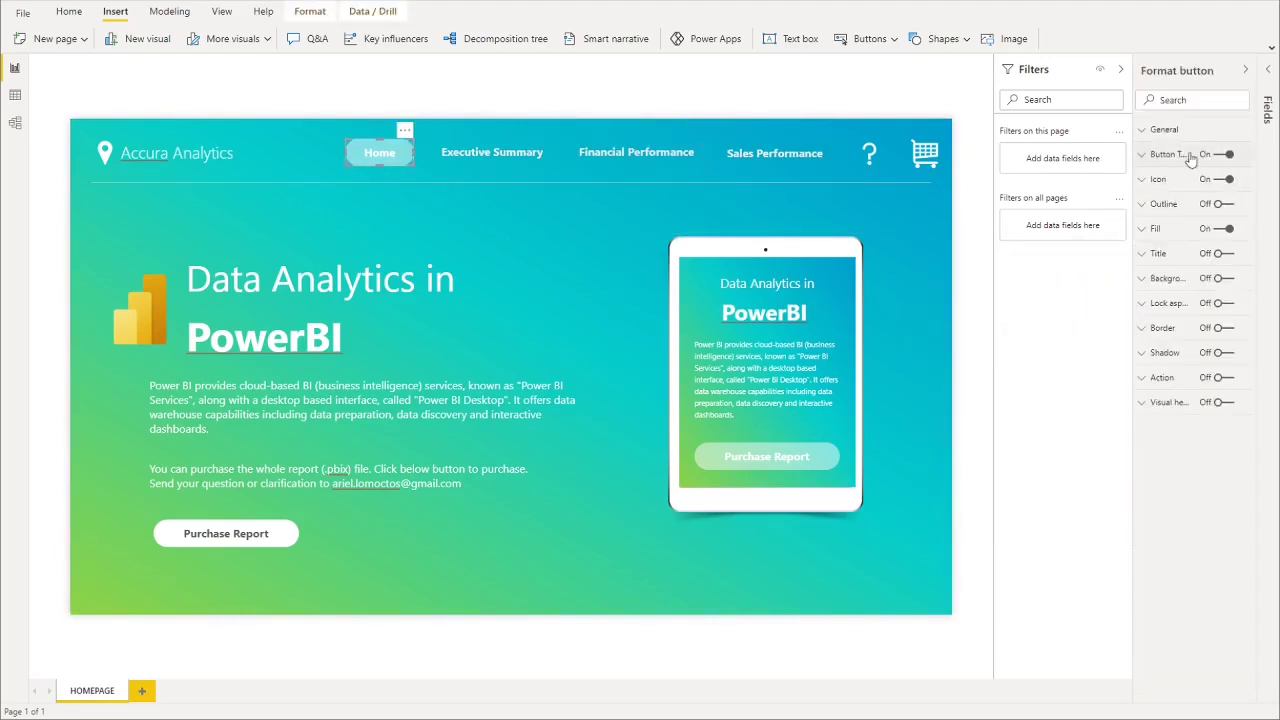
left_click(1178, 231)
left_click(1176, 256)
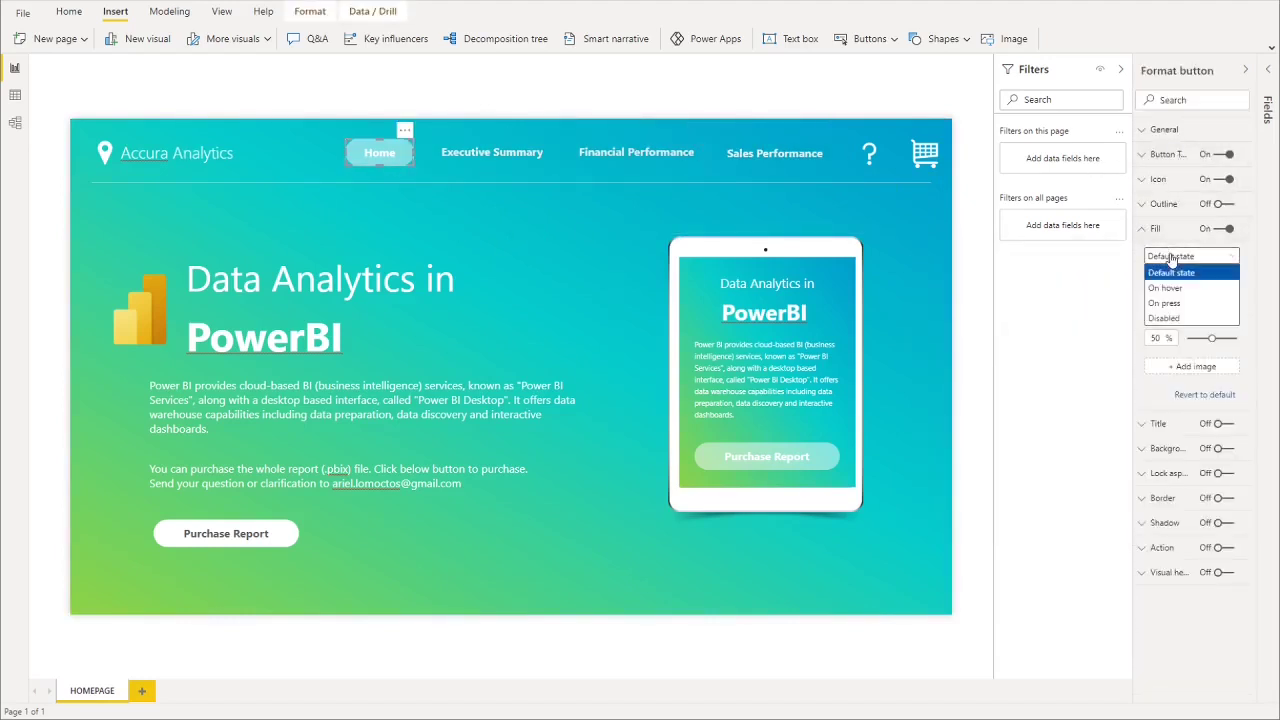
left_click(1176, 288)
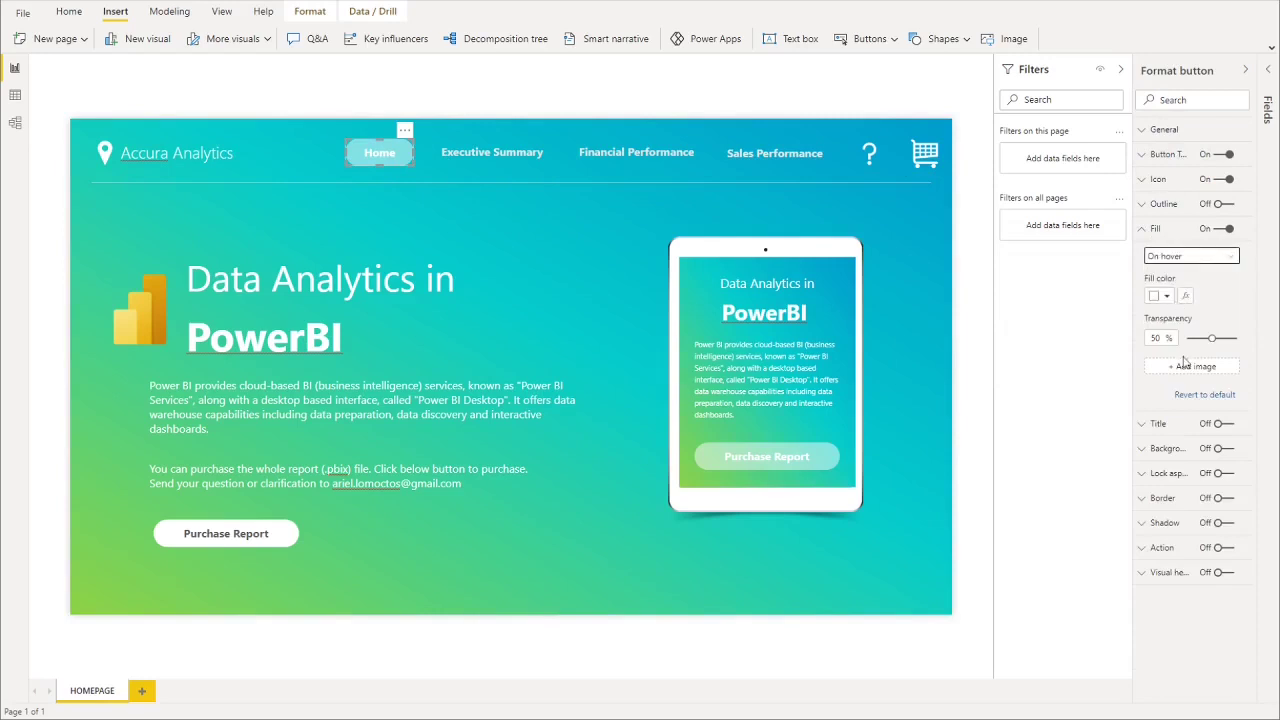
left_click(1158, 297)
left_click(1158, 297)
left_click(1158, 297)
left_click(985, 355)
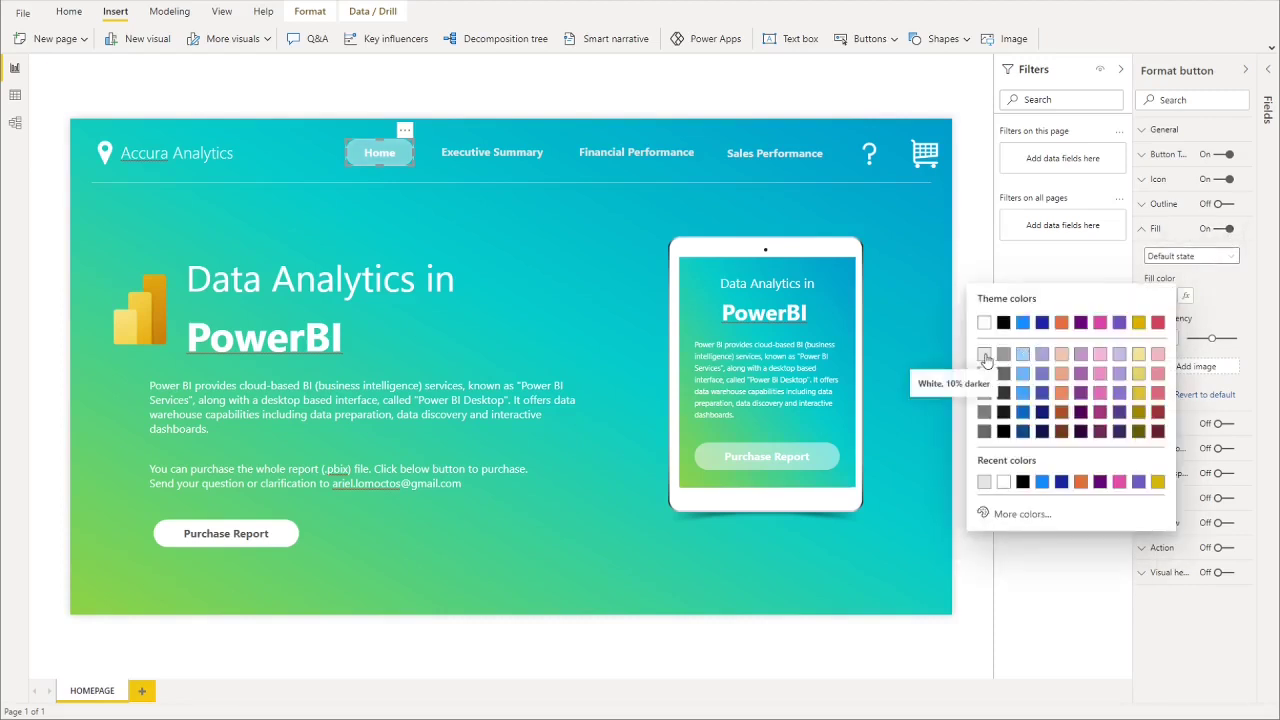
left_click(515, 201)
left_click(583, 184)
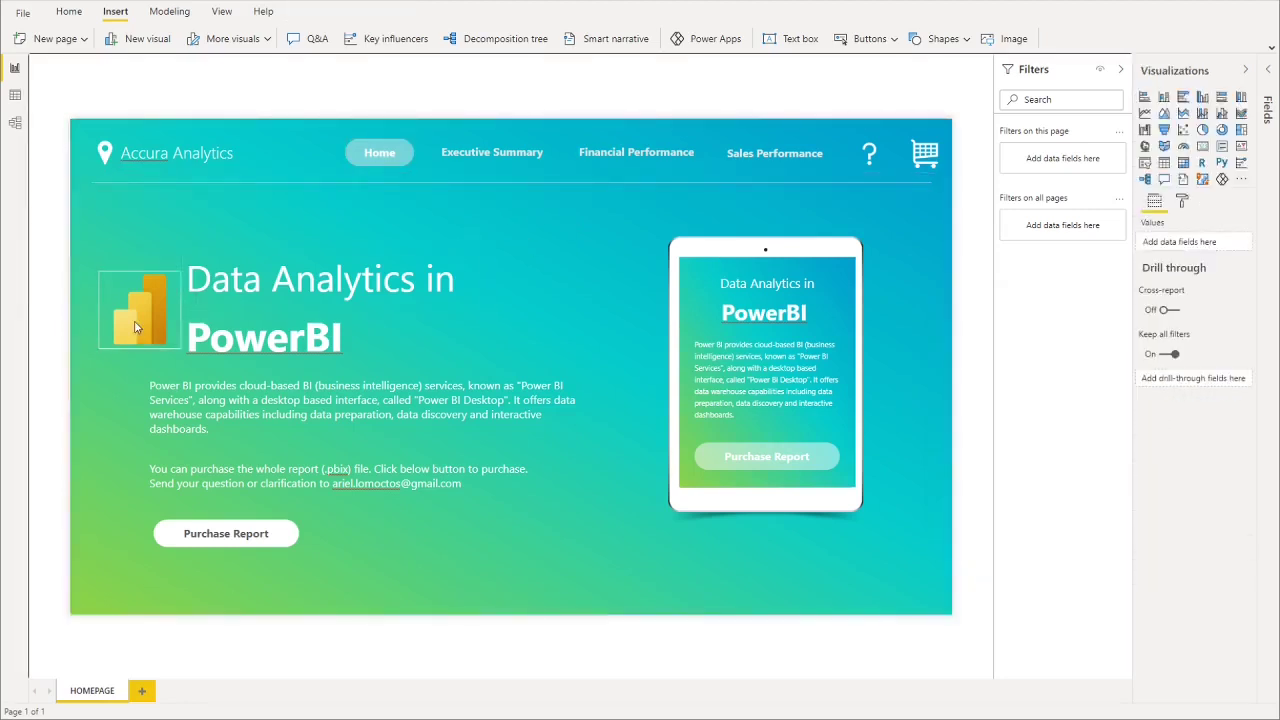
- Rearrange the Power BI logo, the Data Analytics in PowerBI heading, the description and the white Purchase Report button into a tighter layout
left_click_drag(174, 311, 296, 300)
left_click(279, 340)
left_click_drag(269, 373, 314, 357)
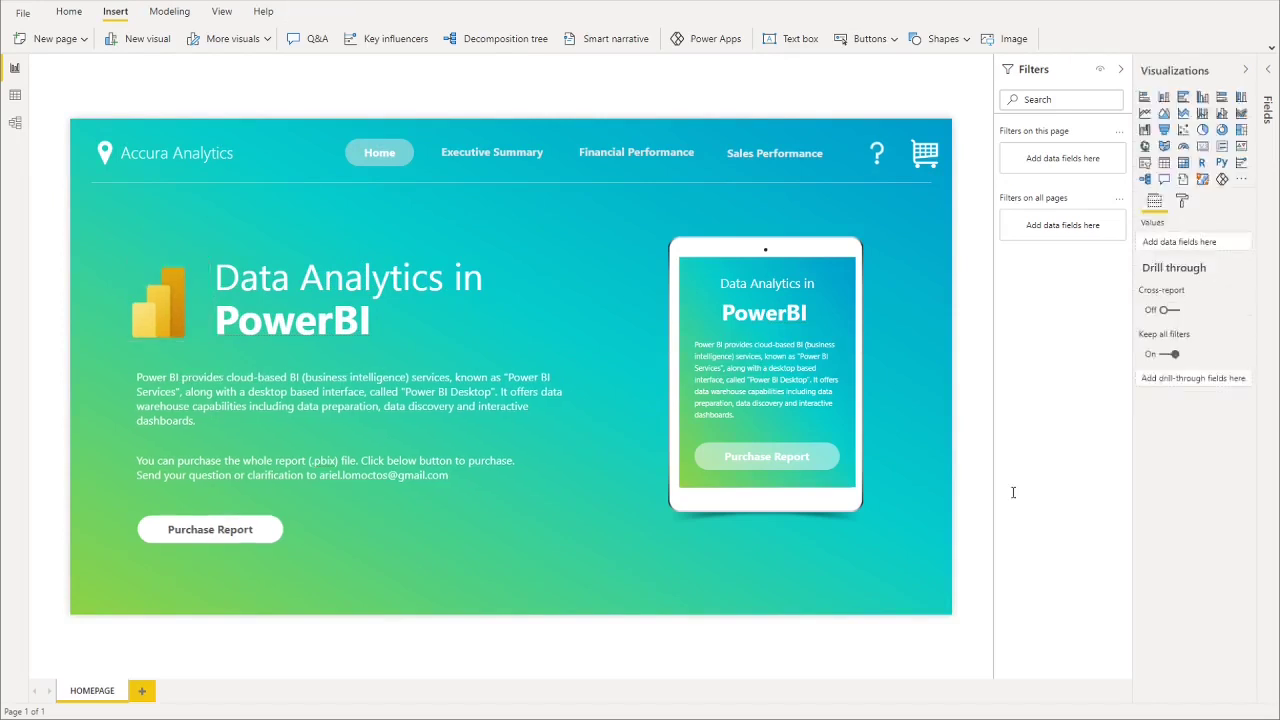